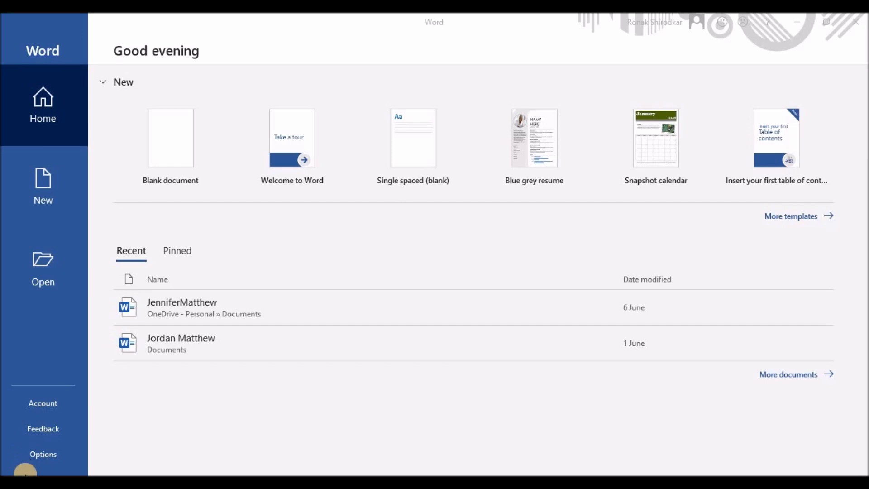
# - Start a blank document and add a second blank page
pyautogui.click(183, 148)
pyautogui.click(184, 149)
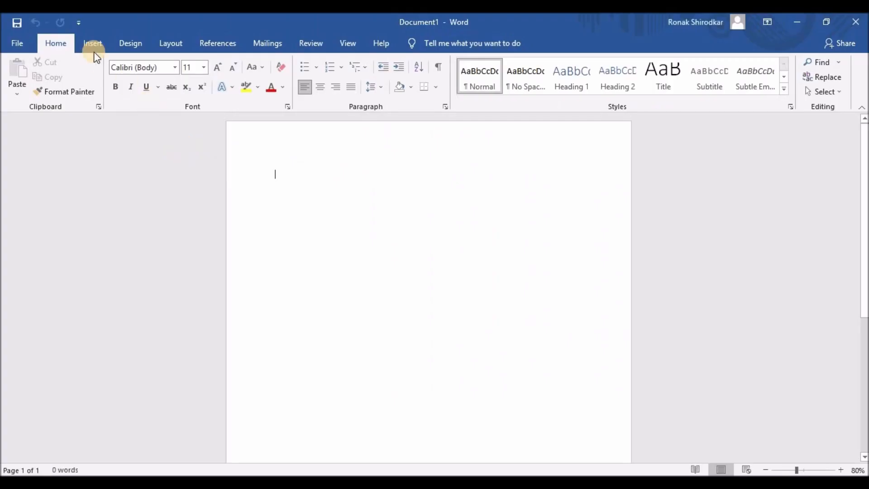
pyautogui.click(91, 41)
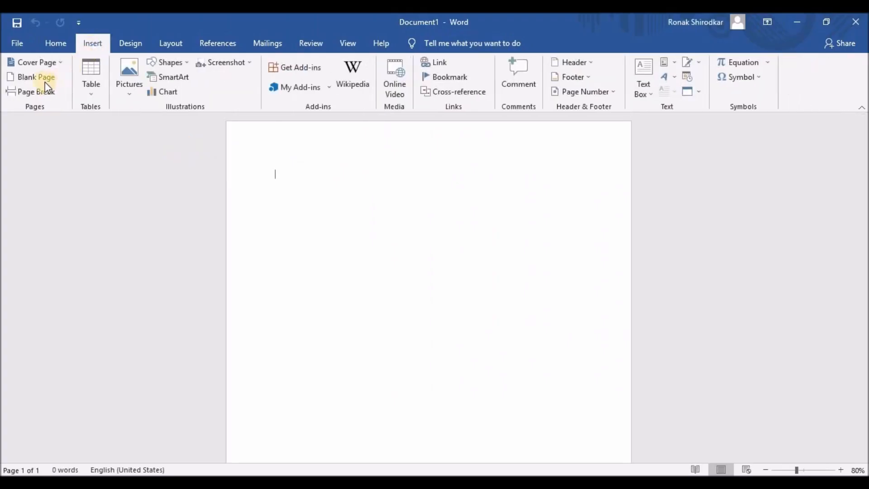
pyautogui.click(40, 78)
pyautogui.scroll(5, 374, 368)
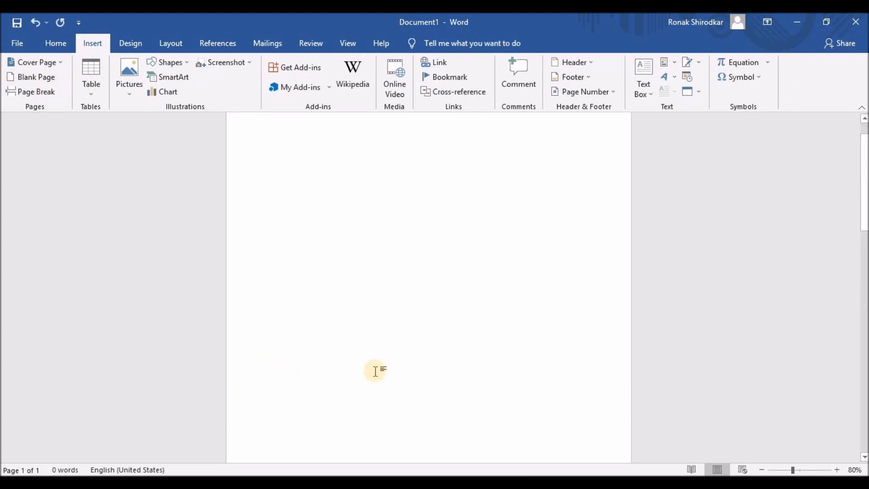
pyautogui.click(276, 171)
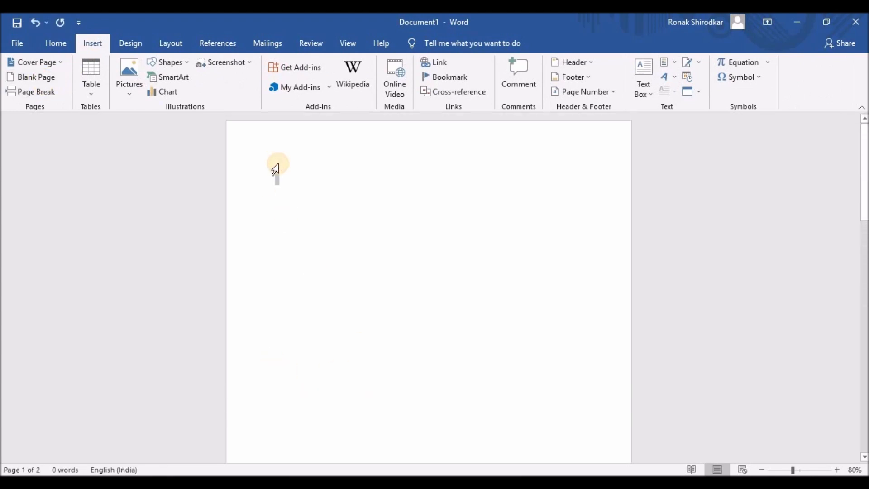
# - Set the page margins to Narrow (1.27 cm)
pyautogui.click(163, 46)
pyautogui.click(19, 90)
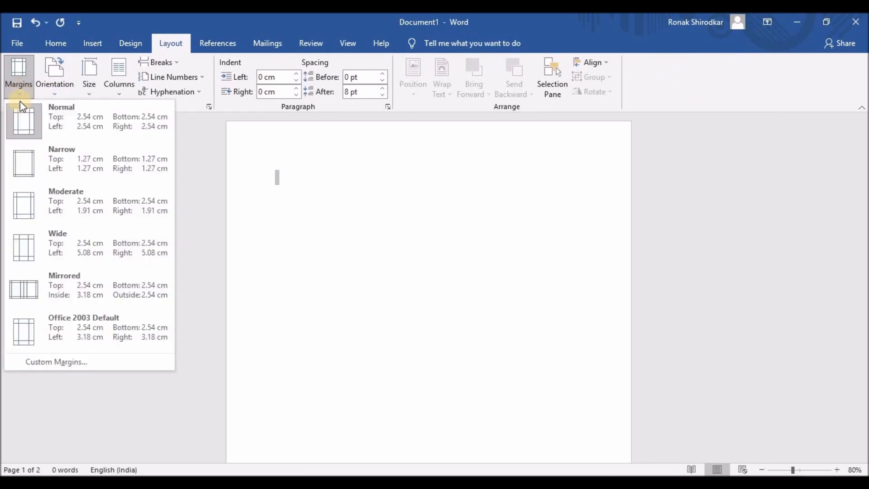
pyautogui.click(28, 178)
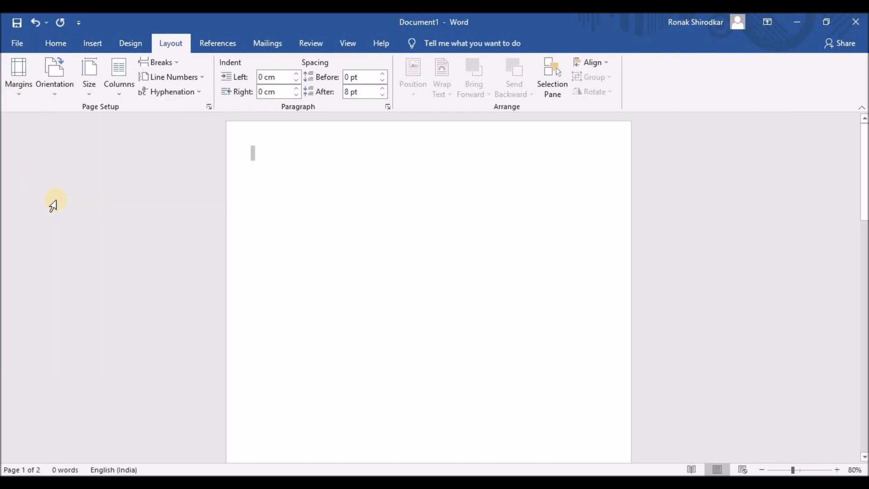
pyautogui.click(89, 46)
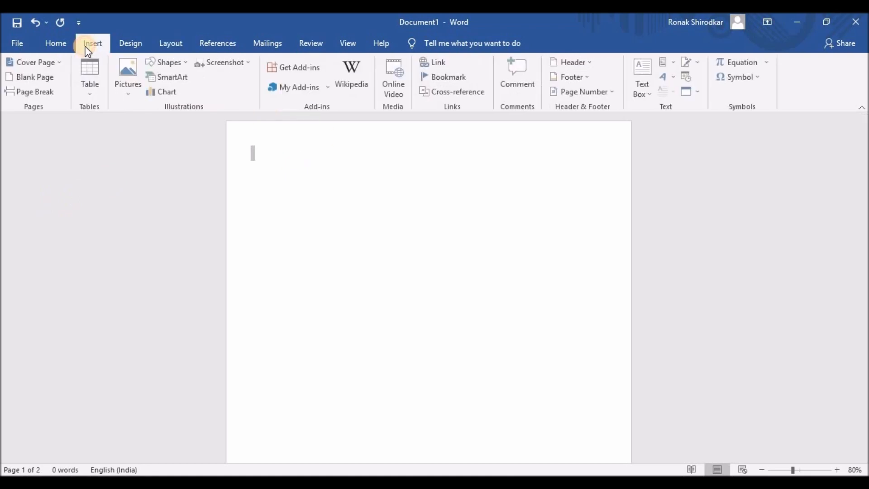
# - Draw a rectangle from page one's top-right corner down and to the left
pyautogui.click(183, 63)
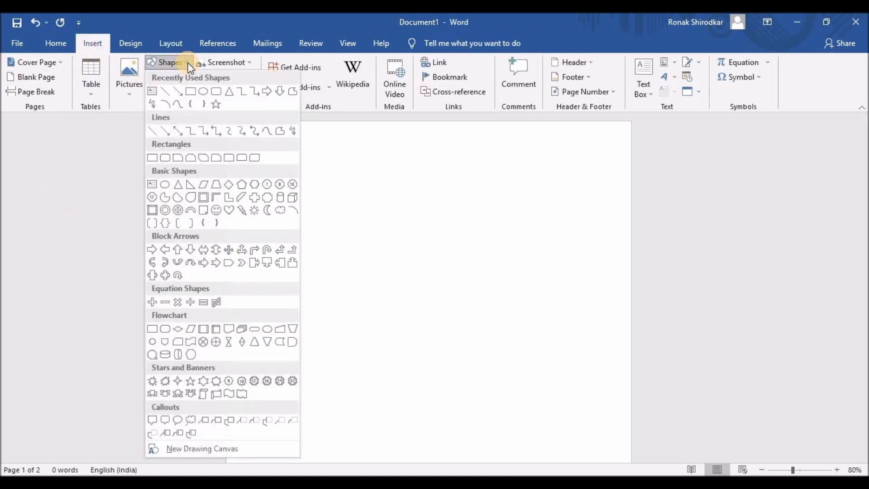
pyautogui.click(193, 91)
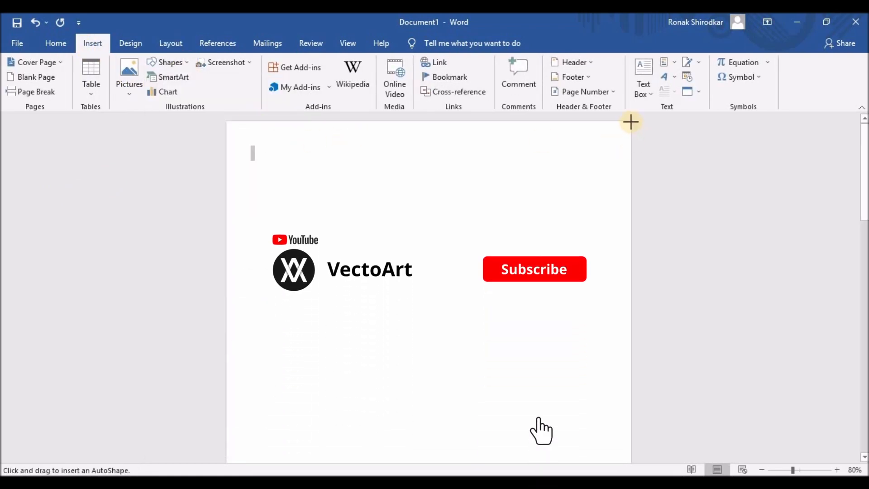
pyautogui.moveTo(631, 122)
pyautogui.mouseDown()
pyautogui.moveTo(596, 150)
pyautogui.moveTo(364, 172)
pyautogui.moveTo(374, 167)
pyautogui.mouseUp()
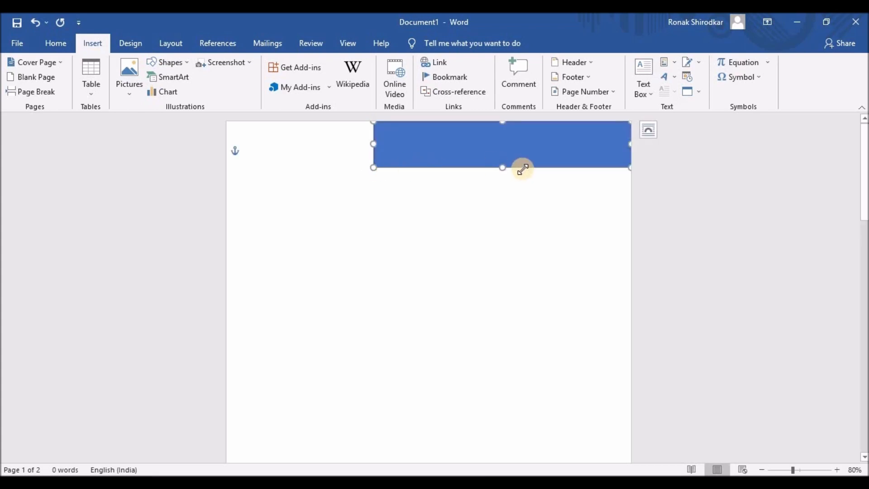
# - Fill the rectangle with the custom pale yellow #FFEDB3
pyautogui.rightClick(528, 167)
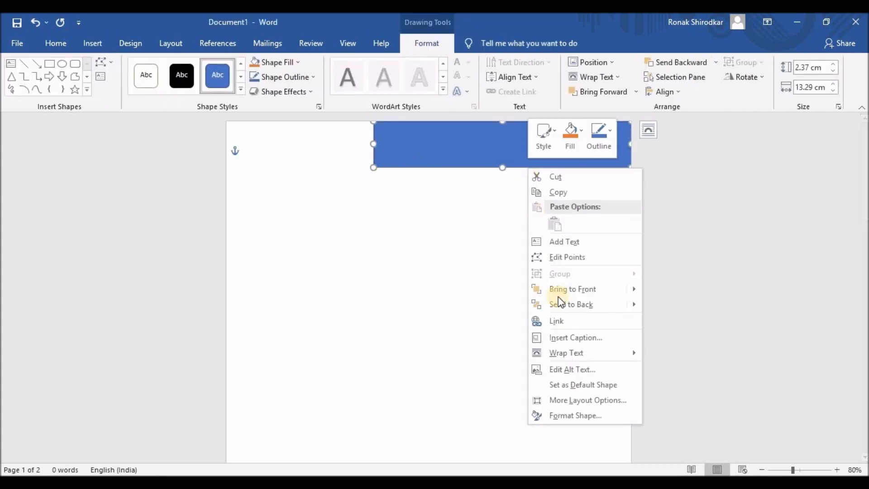
pyautogui.click(553, 413)
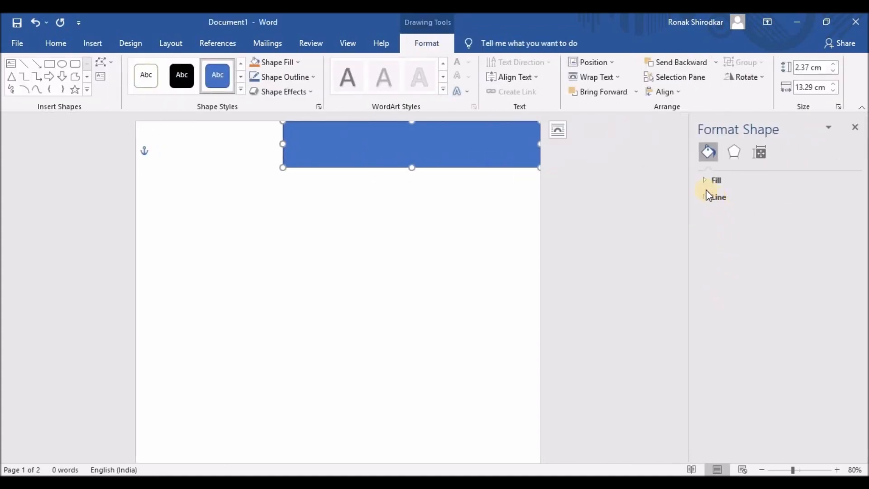
pyautogui.click(704, 181)
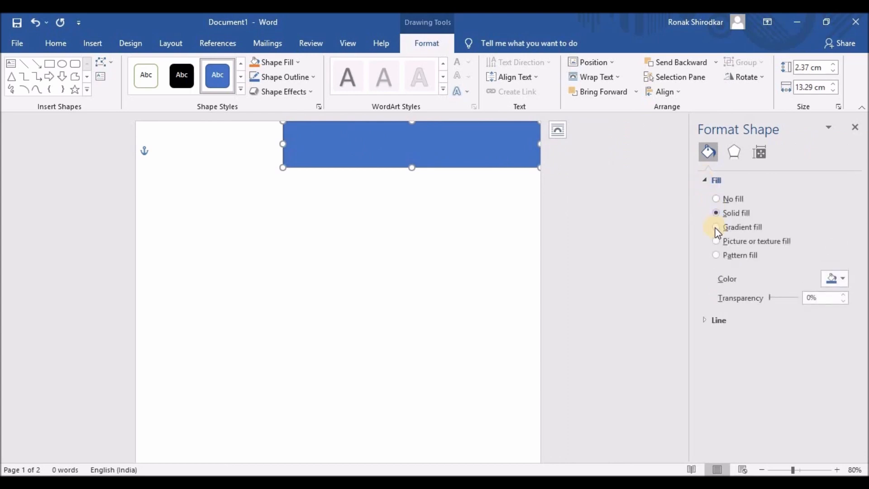
pyautogui.click(841, 282)
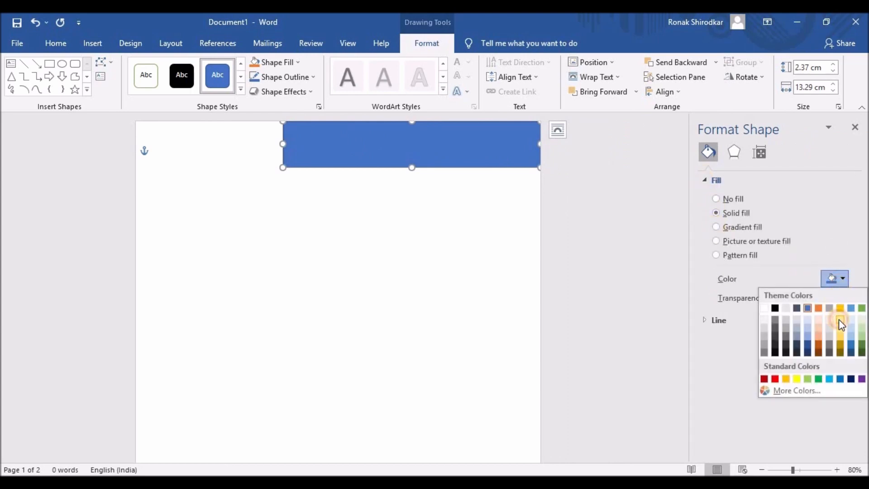
pyautogui.click(839, 319)
pyautogui.click(846, 279)
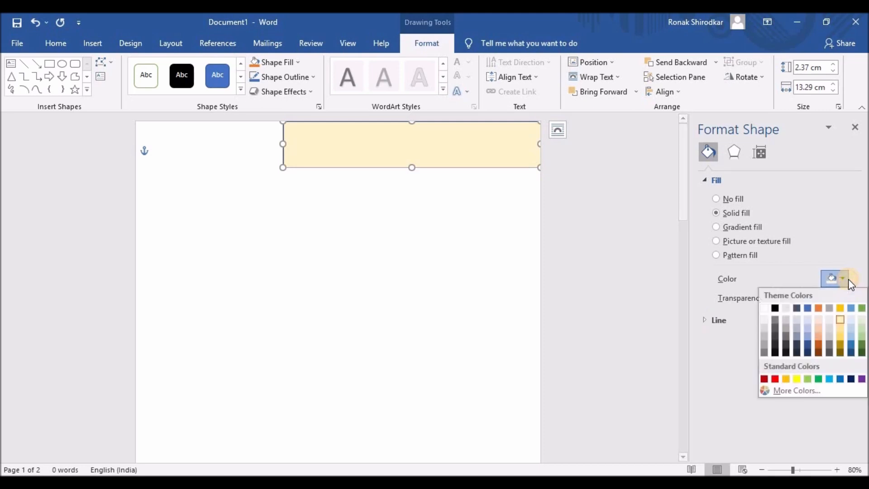
pyautogui.click(839, 334)
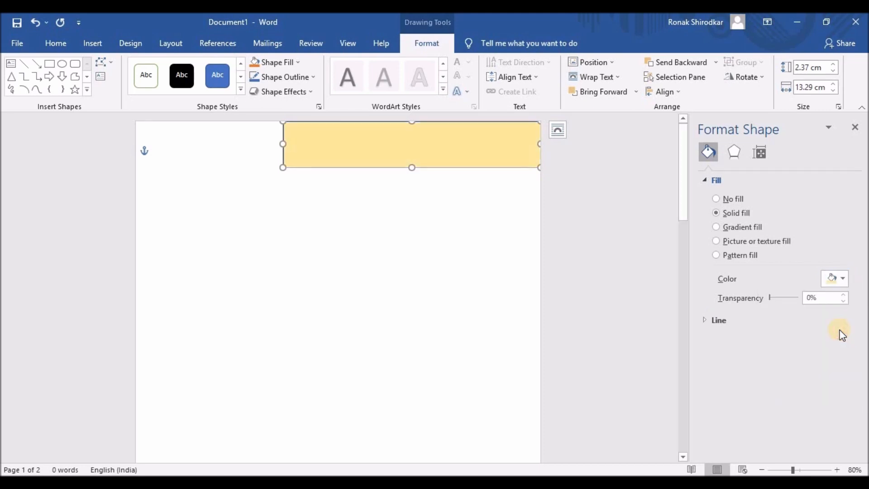
pyautogui.click(845, 279)
pyautogui.click(788, 392)
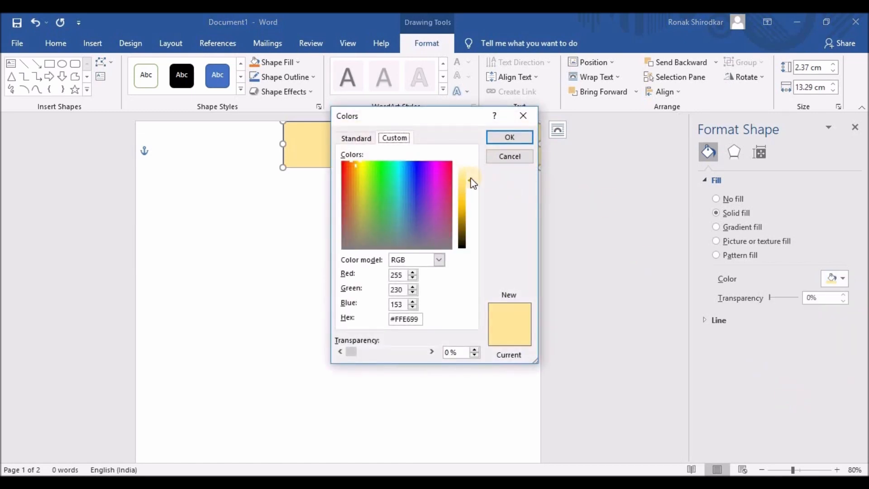
pyautogui.moveTo(471, 180); pyautogui.dragTo(470, 176)
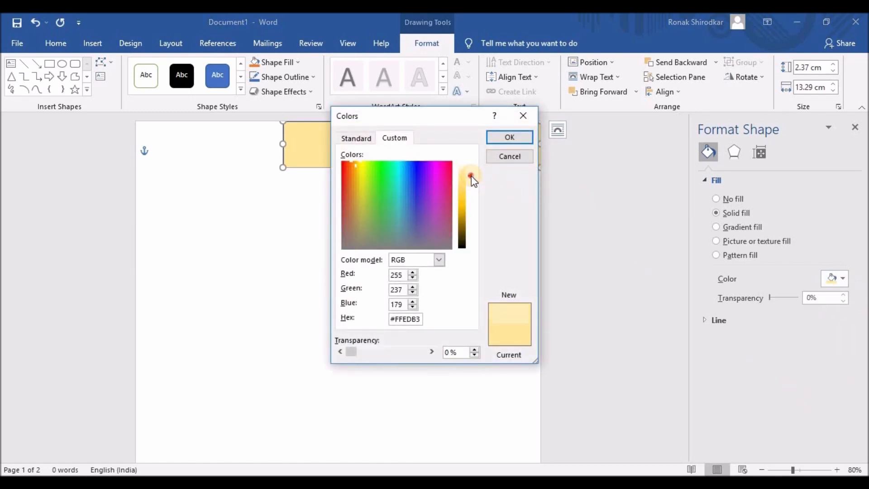
pyautogui.click(508, 136)
pyautogui.click(465, 217)
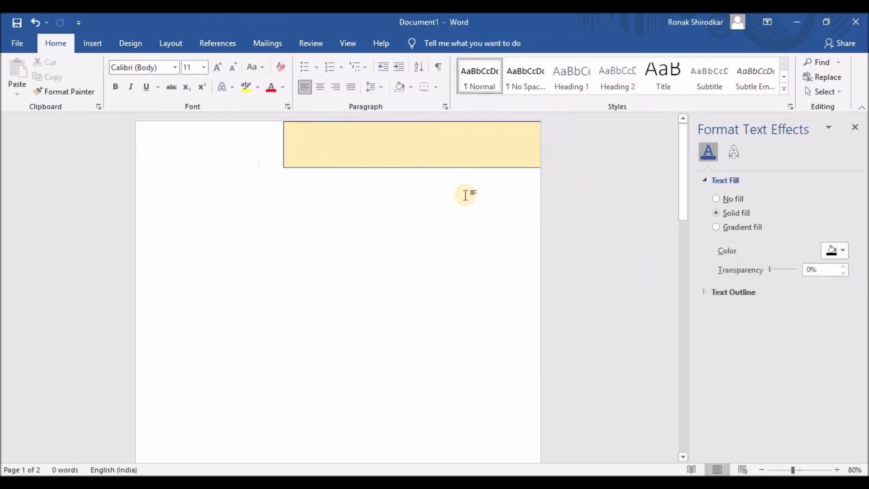
# - Set the rectangle's outline to No line
pyautogui.click(463, 163)
pyautogui.click(708, 180)
pyautogui.click(709, 197)
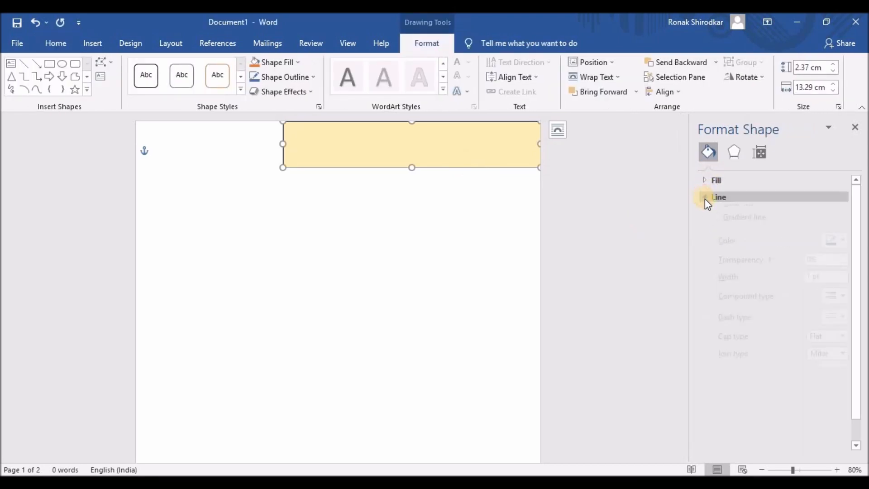
pyautogui.click(716, 216)
pyautogui.click(358, 278)
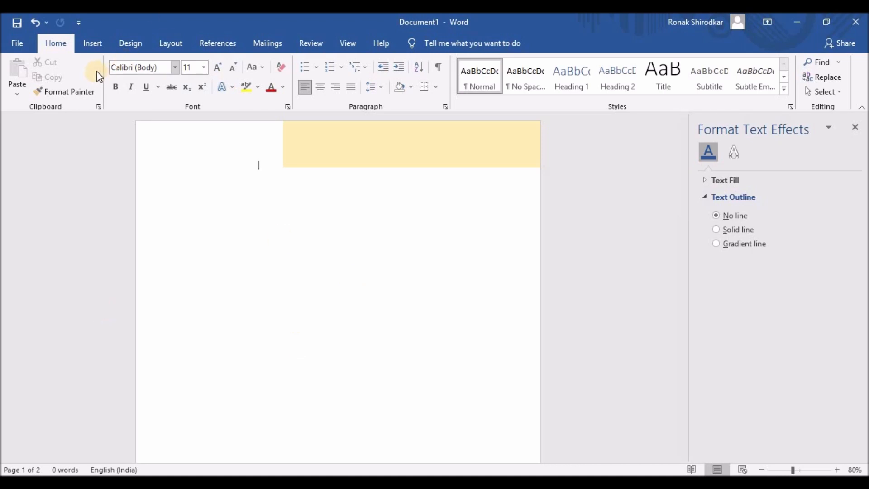
pyautogui.click(96, 44)
# - Draw a straight vertical line from inside the yellow band down onto page one
pyautogui.click(187, 64)
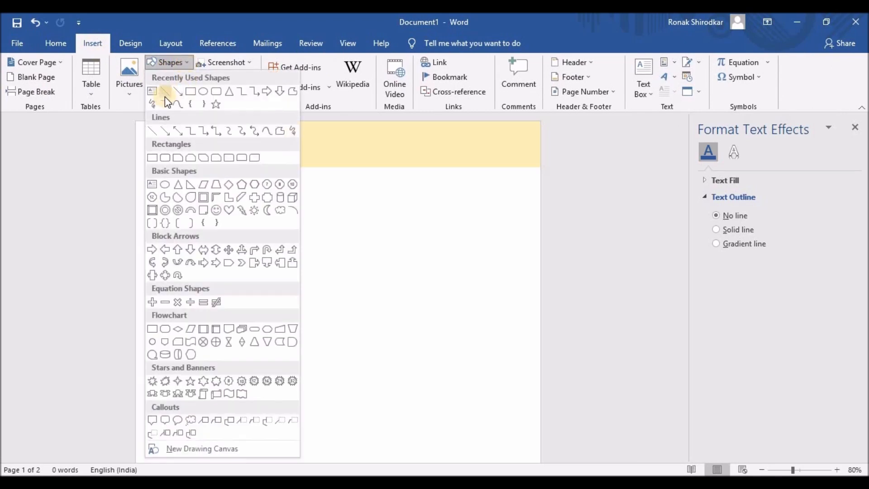
pyautogui.click(165, 96)
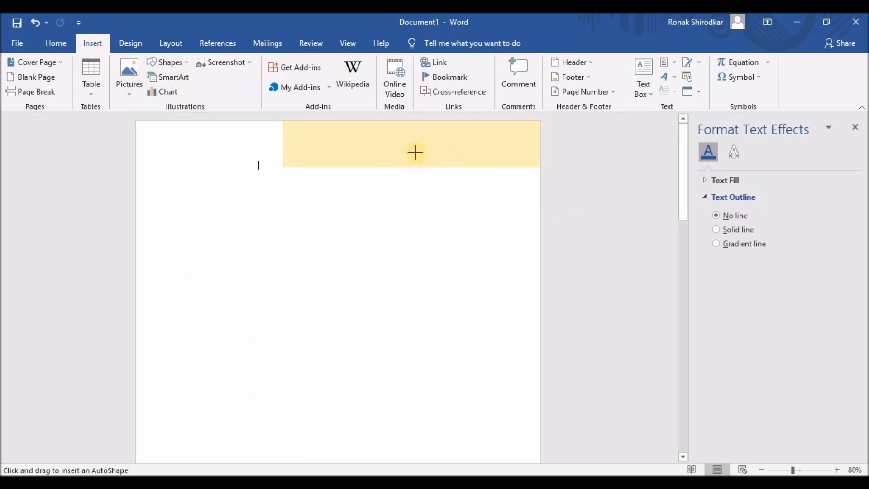
pyautogui.moveTo(414, 150); pyautogui.dragTo(414, 229)
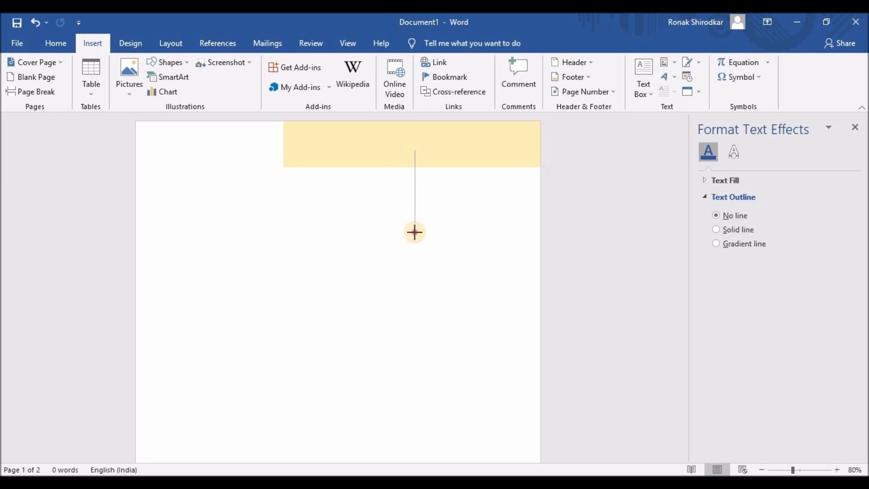
pyautogui.moveTo(414, 233); pyautogui.dragTo(415, 235)
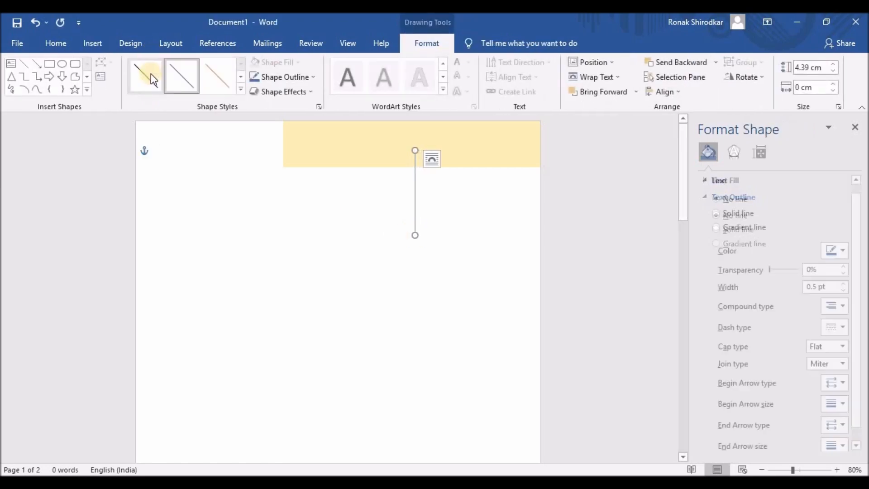
pyautogui.click(337, 213)
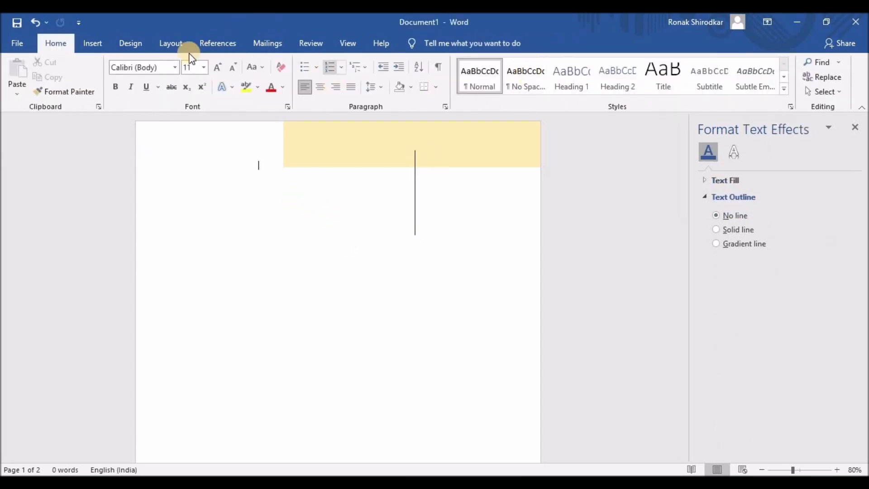
pyautogui.click(102, 48)
pyautogui.click(648, 97)
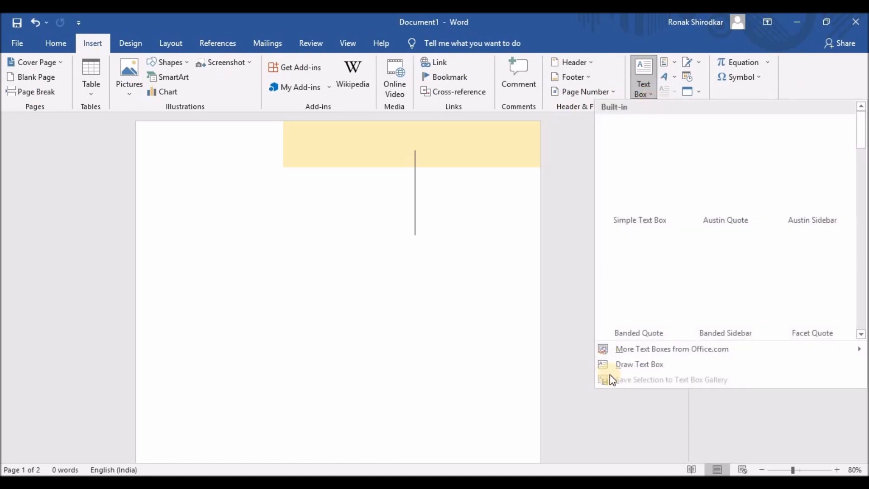
# - Draw a text box below the header, left of the line, and type the owner's full name in capitals
pyautogui.click(606, 363)
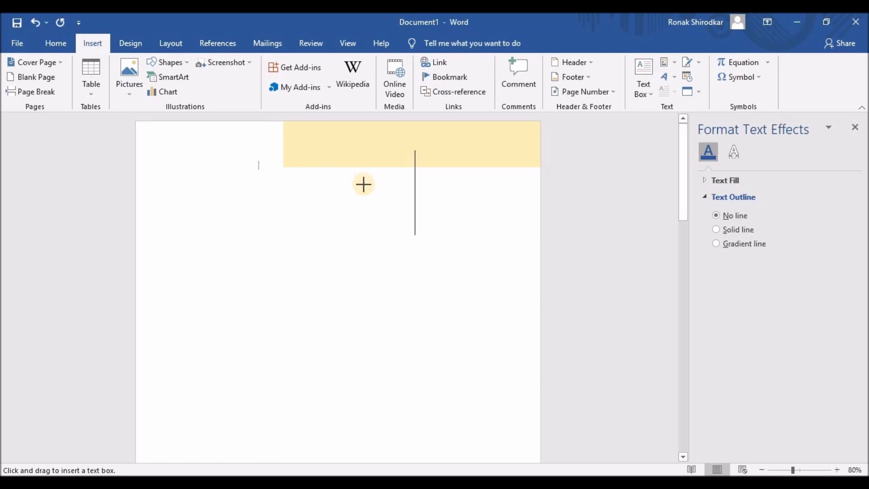
pyautogui.moveTo(361, 183)
pyautogui.mouseDown()
pyautogui.moveTo(306, 202)
pyautogui.moveTo(165, 211)
pyautogui.mouseUp()
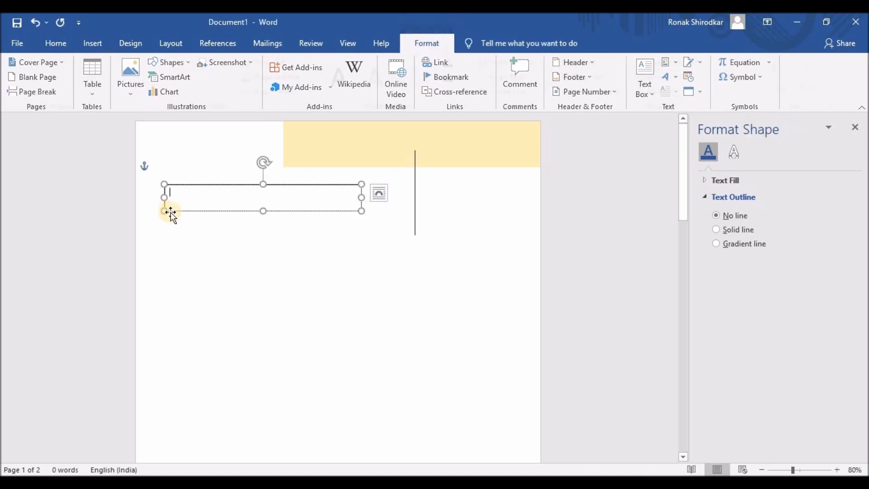
pyautogui.write('m')
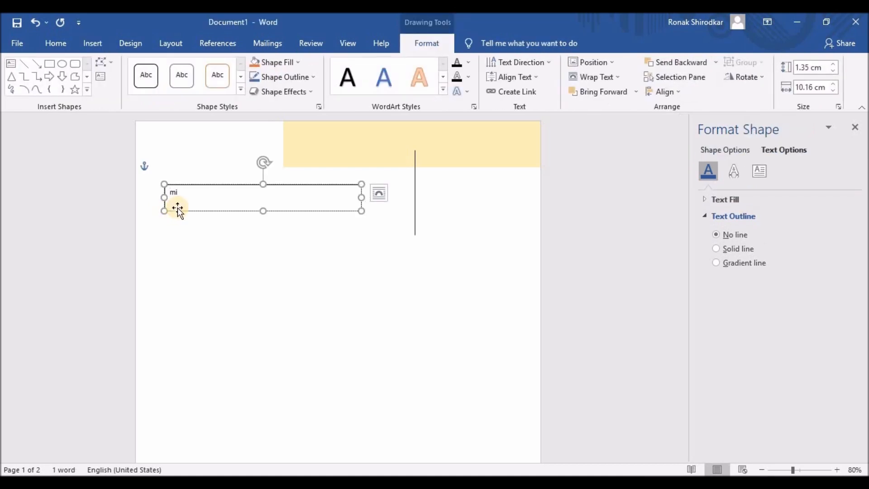
pyautogui.press('BackSpace')
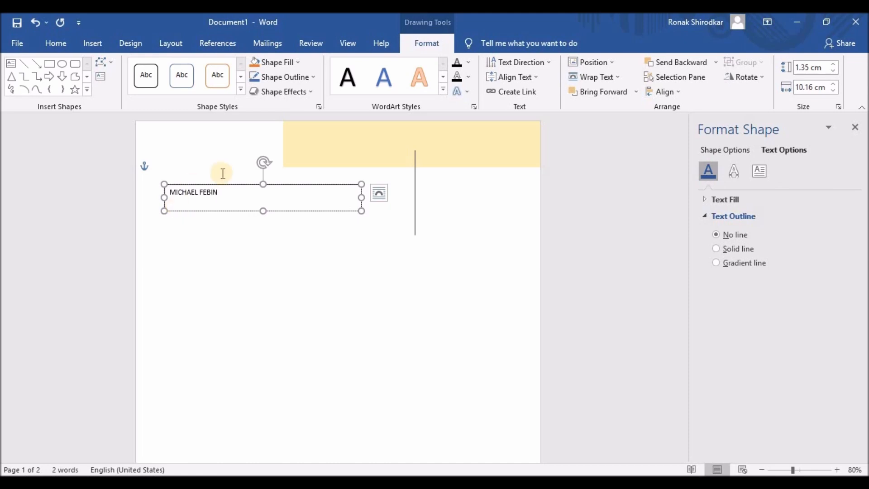
# - Enlarge the whole name and set it in Raleway
pyautogui.moveTo(219, 193); pyautogui.dragTo(166, 189)
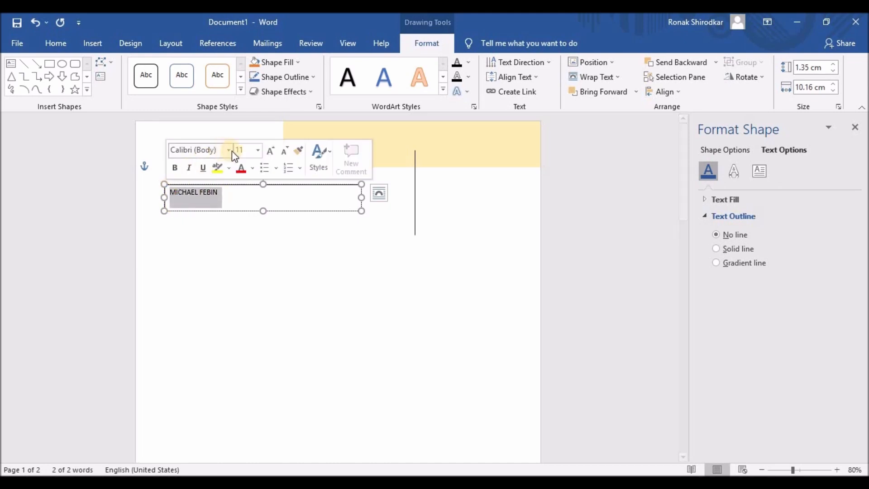
pyautogui.click(272, 151)
pyautogui.click(272, 152)
pyautogui.click(272, 151)
pyautogui.click(272, 151)
pyautogui.click(272, 152)
pyautogui.click(272, 151)
pyautogui.click(272, 152)
pyautogui.click(272, 151)
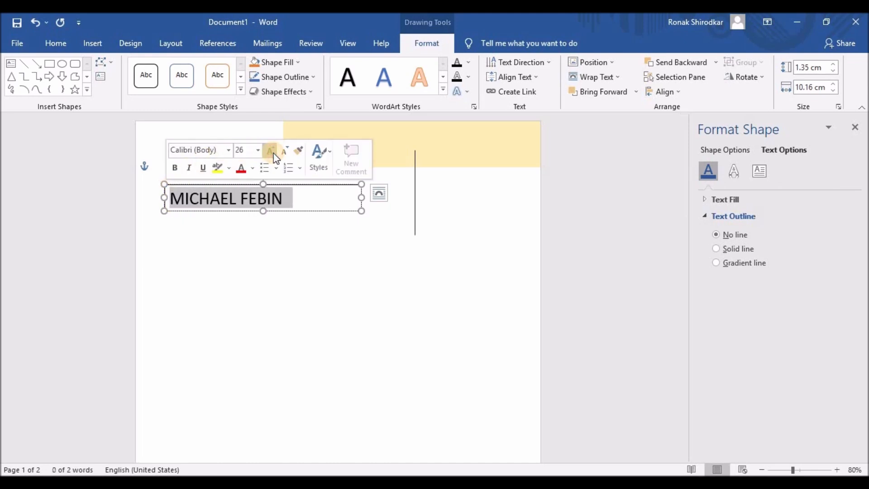
pyautogui.click(229, 150)
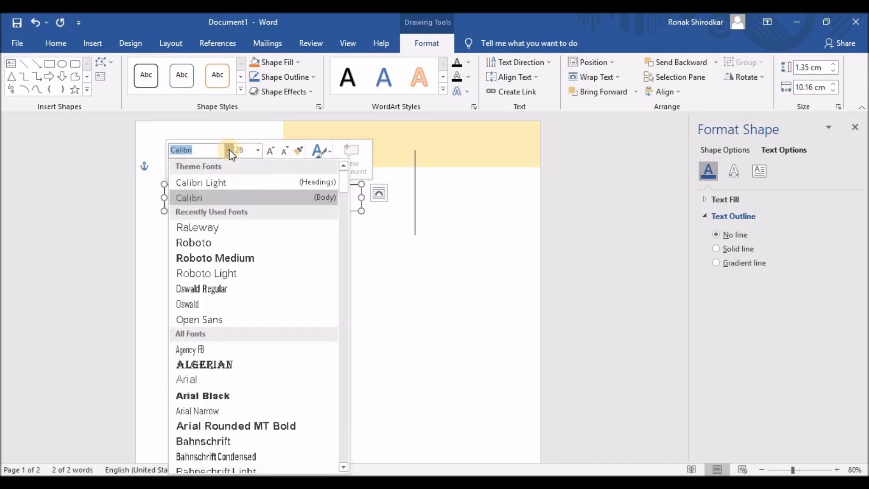
pyautogui.click(213, 242)
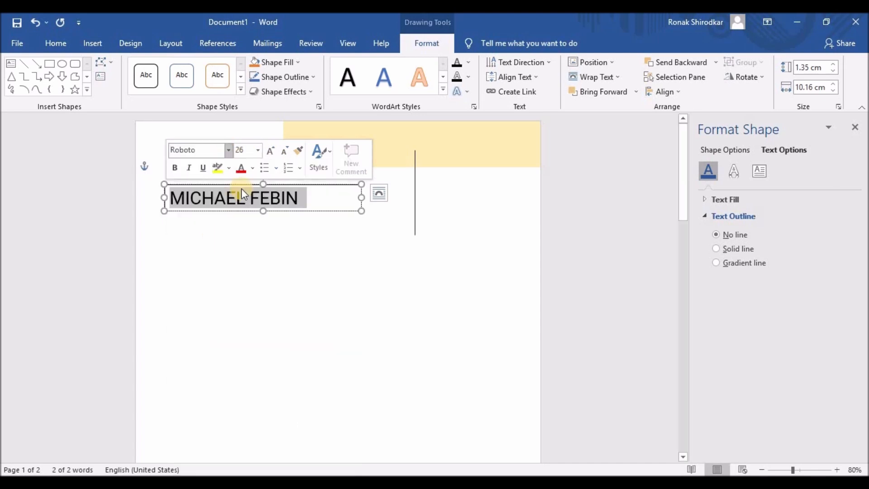
pyautogui.click(228, 150)
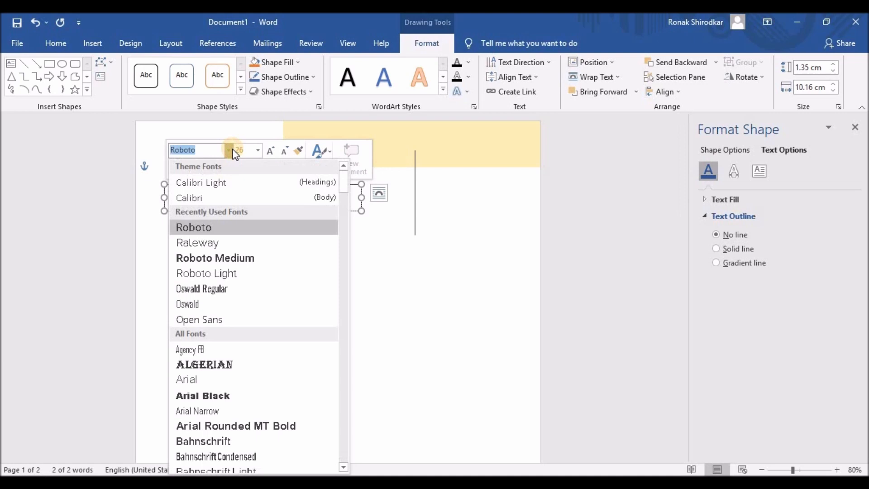
pyautogui.click(209, 242)
pyautogui.click(247, 209)
pyautogui.click(257, 200)
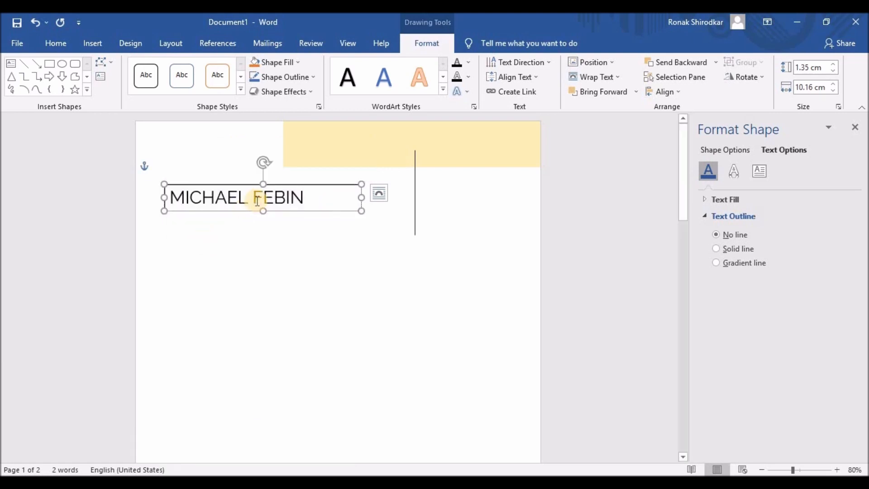
# - Set the first name in Raleway Light
pyautogui.moveTo(251, 200); pyautogui.dragTo(160, 197)
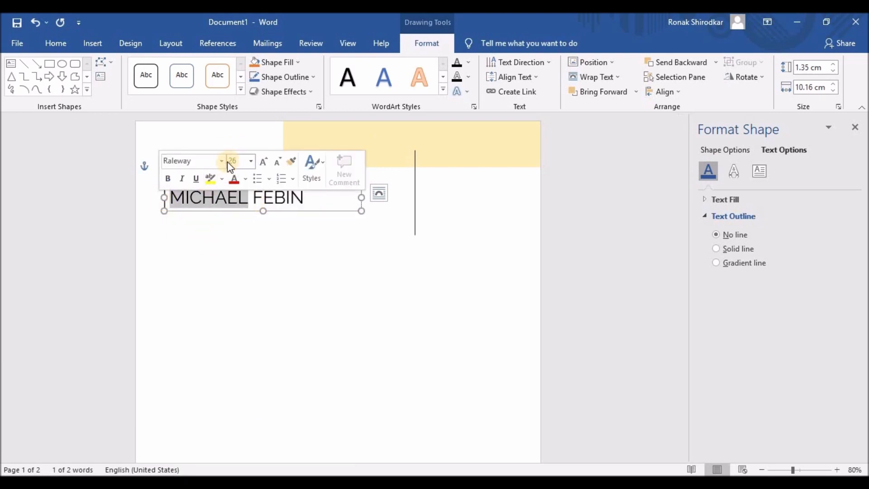
pyautogui.click(226, 161)
pyautogui.scroll(-10, 208, 286)
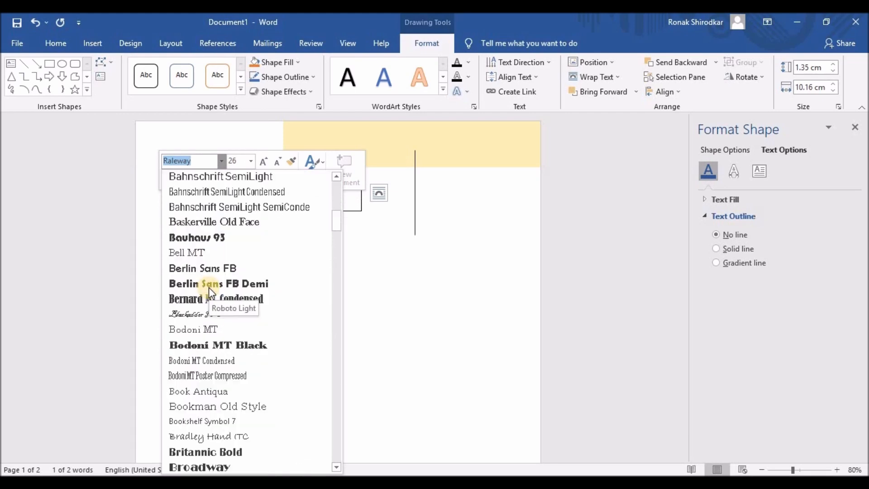
pyautogui.scroll(-20, 324, 295)
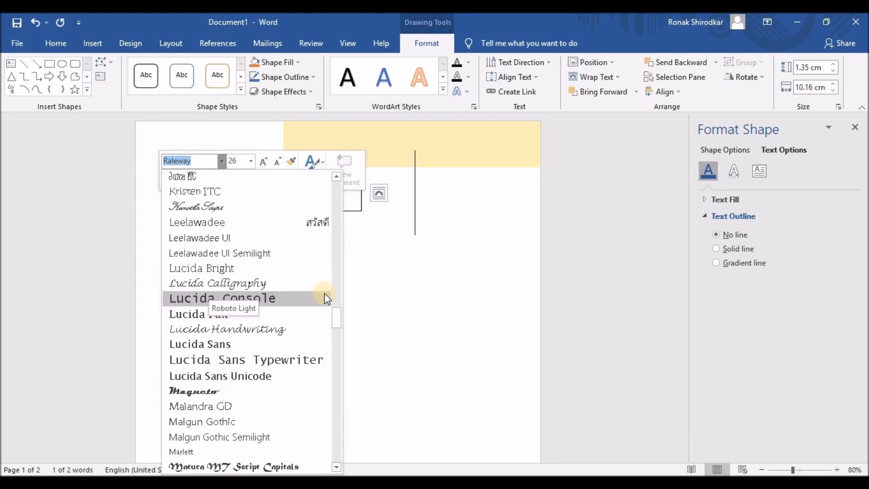
pyautogui.scroll(-15, 325, 296)
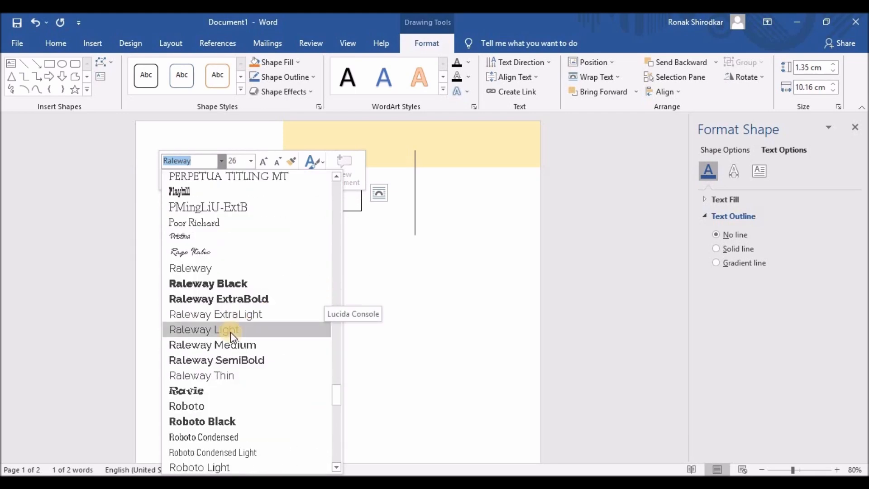
pyautogui.click(230, 331)
pyautogui.click(310, 199)
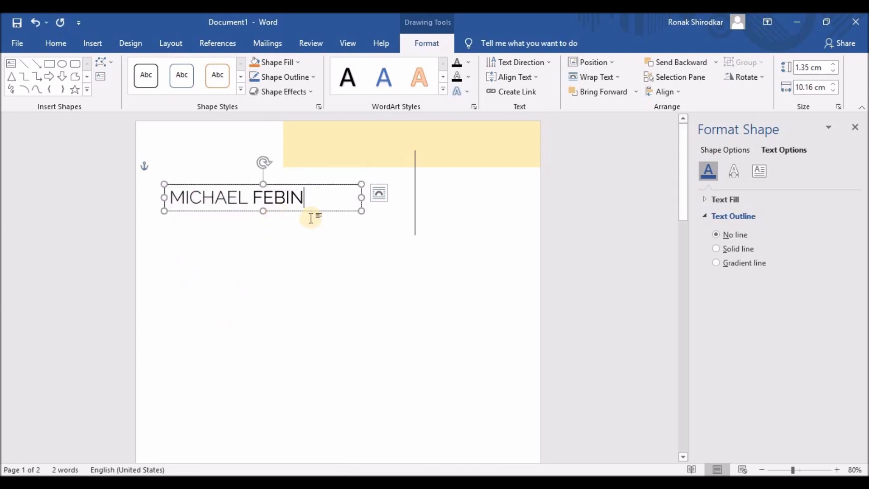
# - Size the name to 36 pt, heighten the box slightly, and remove its outline
pyautogui.tripleClick(208, 196)
pyautogui.click(249, 152)
pyautogui.click(249, 151)
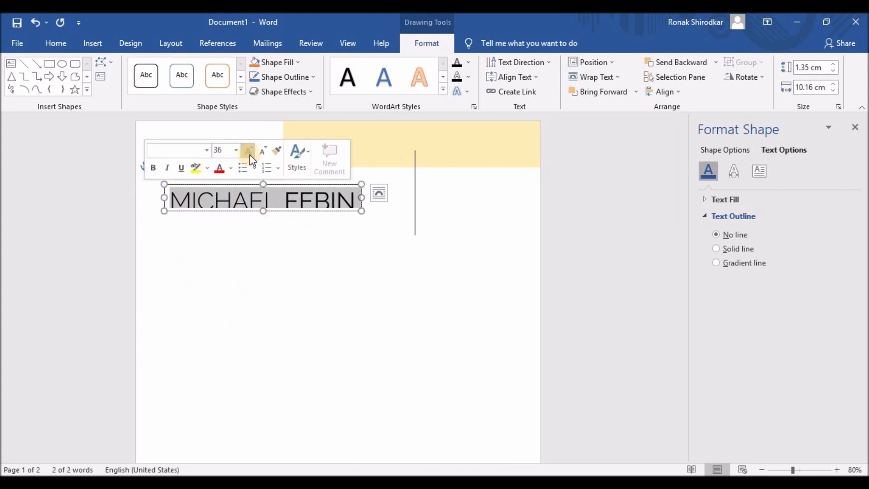
pyautogui.click(263, 212)
pyautogui.moveTo(265, 215); pyautogui.dragTo(264, 215)
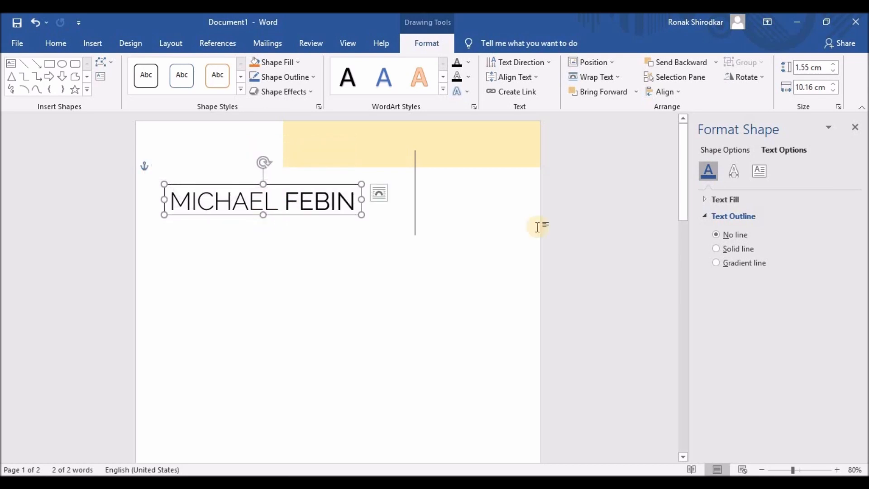
pyautogui.click(726, 149)
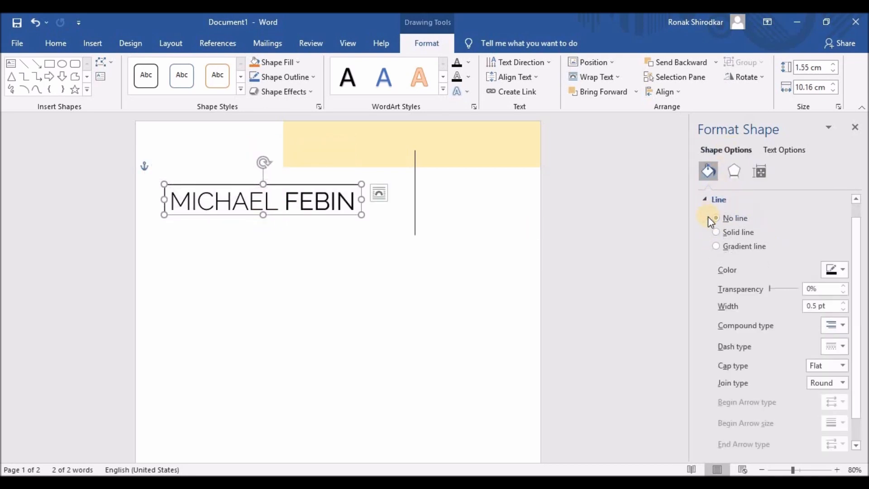
pyautogui.click(719, 219)
pyautogui.click(271, 237)
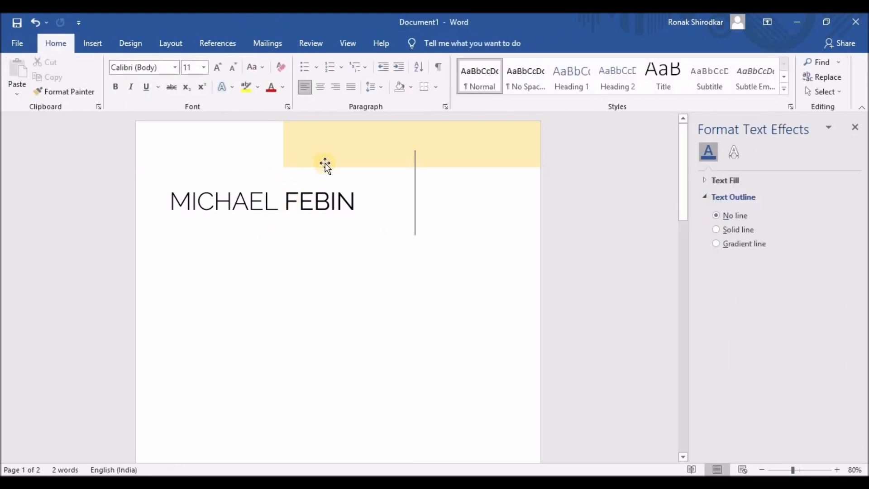
pyautogui.click(415, 192)
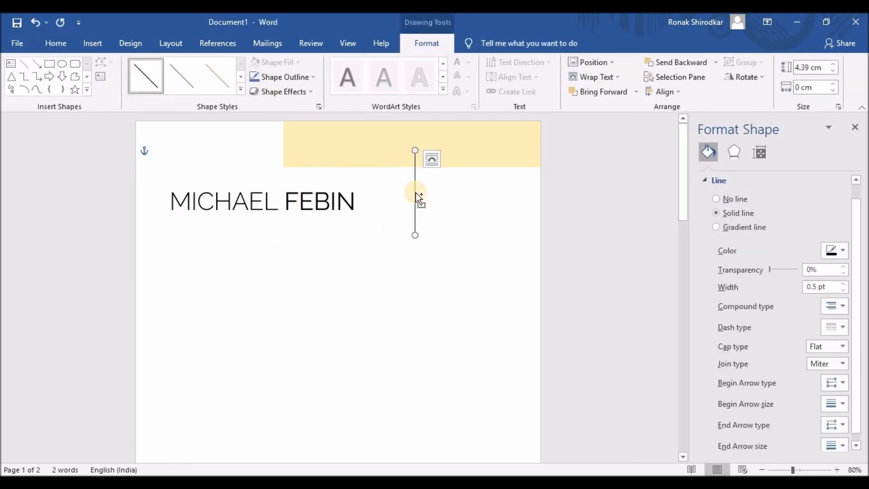
# - Copy the vertical line into a 1.4 cm short divider placed below the name
pyautogui.moveTo(415, 192); pyautogui.dragTo(284, 208)
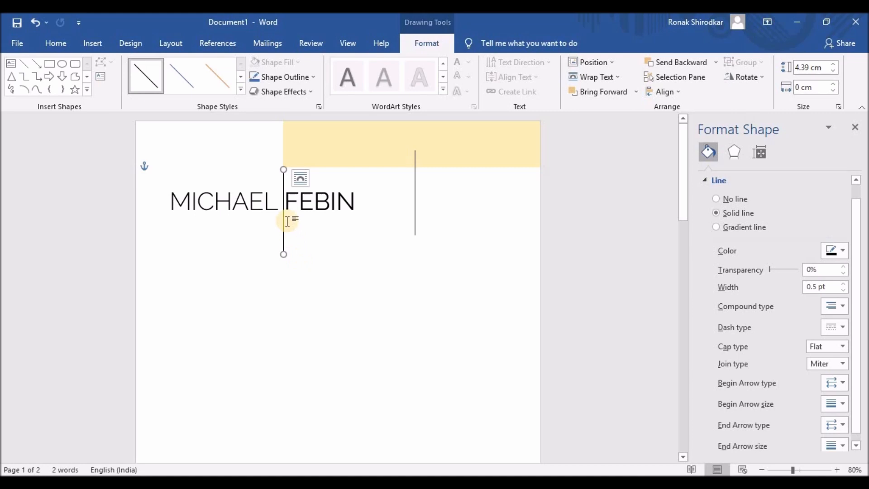
pyautogui.moveTo(281, 168); pyautogui.dragTo(297, 214)
pyautogui.hotkey('ctrl', 'z')
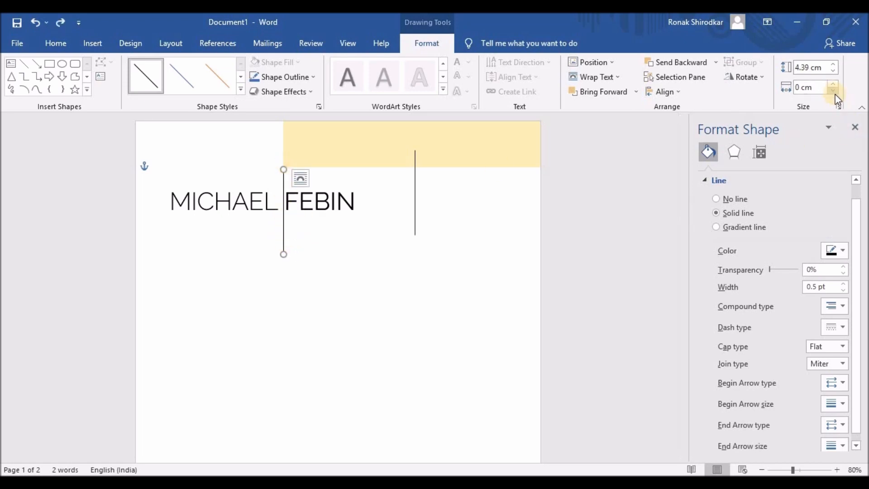
pyautogui.moveTo(836, 74); pyautogui.dragTo(836, 74)
pyautogui.click(832, 72)
pyautogui.click(833, 72)
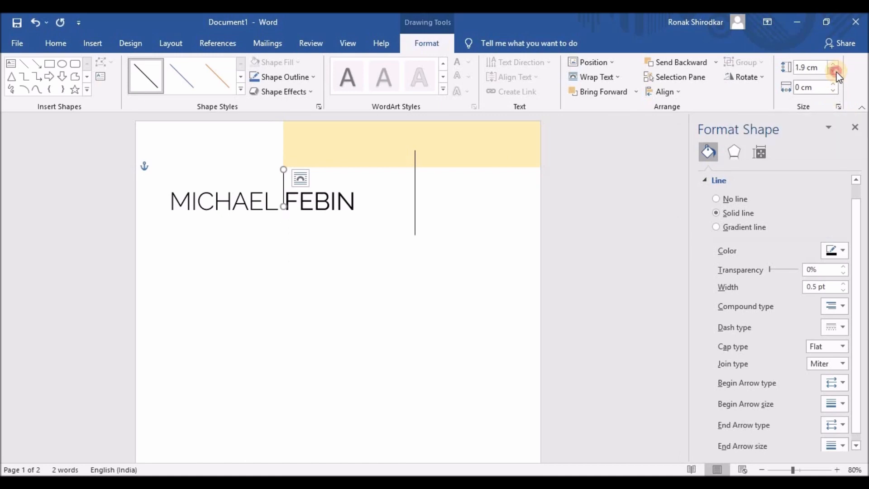
pyautogui.press('Down')
pyautogui.press('Down')
pyautogui.press('Down')
pyautogui.press('Down')
pyautogui.press('Down')
pyautogui.press('Down')
pyautogui.press('Down')
pyautogui.press('Down')
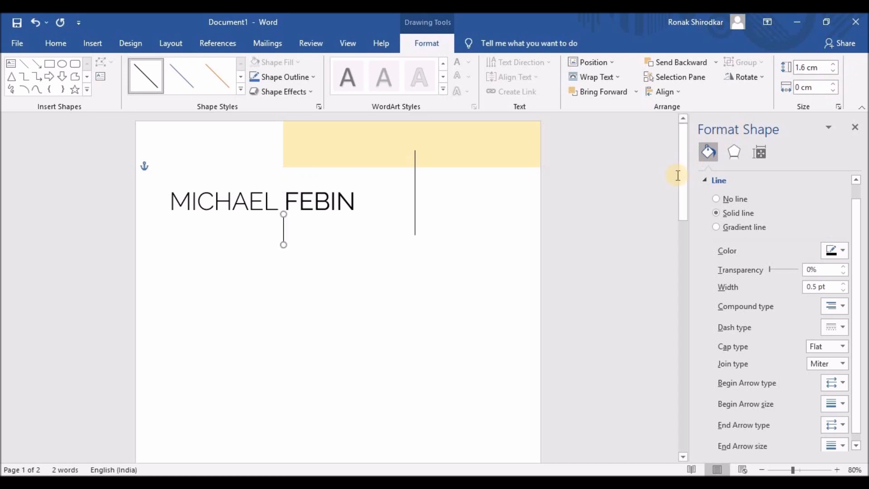
pyautogui.press('Right')
pyautogui.press('Right')
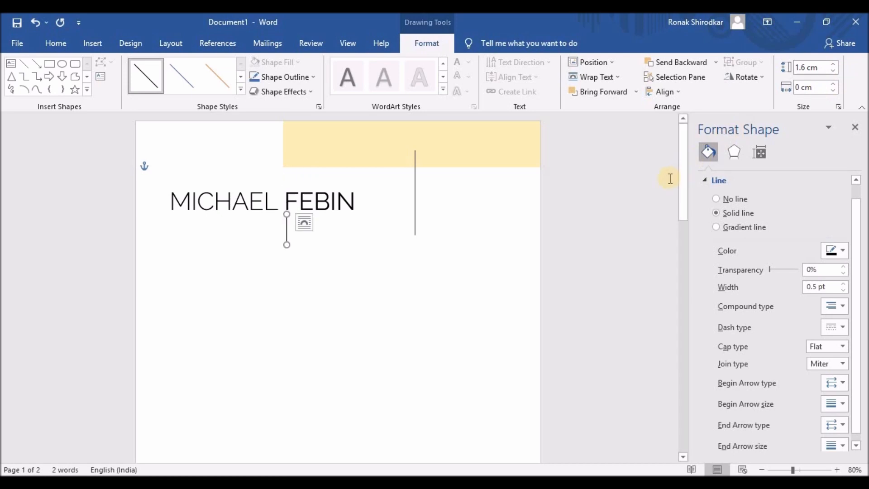
pyautogui.press('Down')
pyautogui.press('Down')
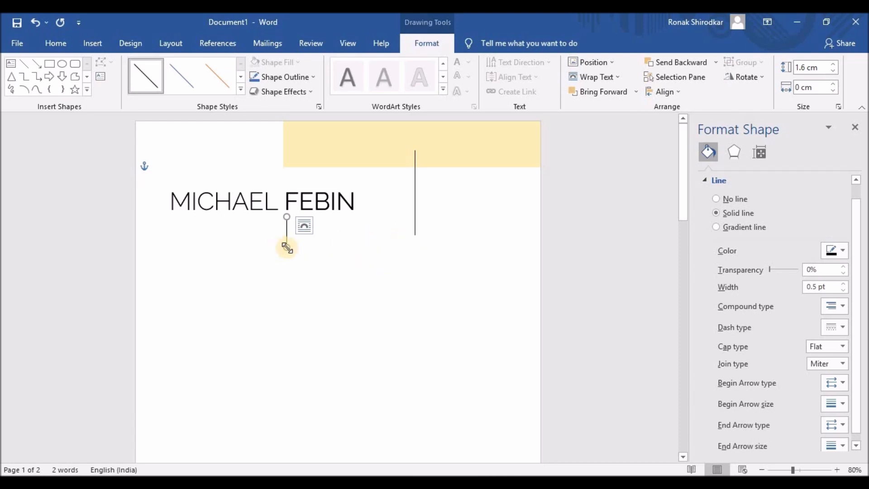
pyautogui.click(836, 71)
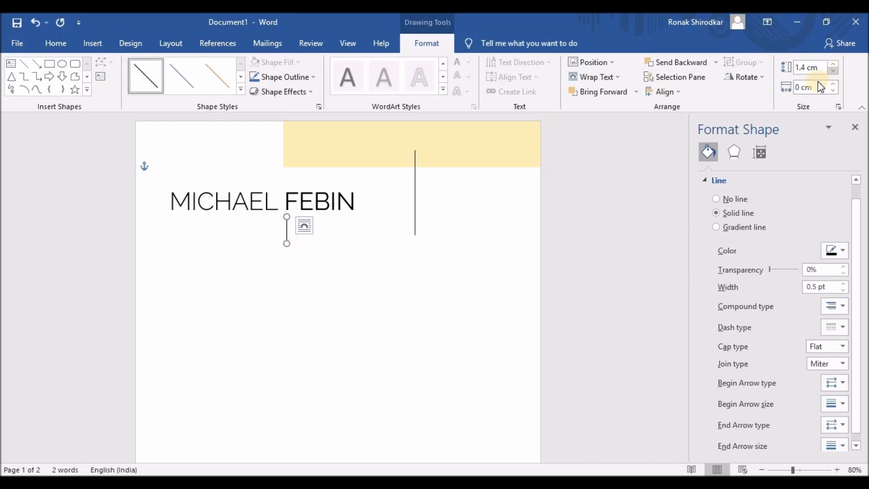
# - Lengthen the long divider to 4.8 cm and trim the yellow header to 13.13 cm wide
pyautogui.click(415, 229)
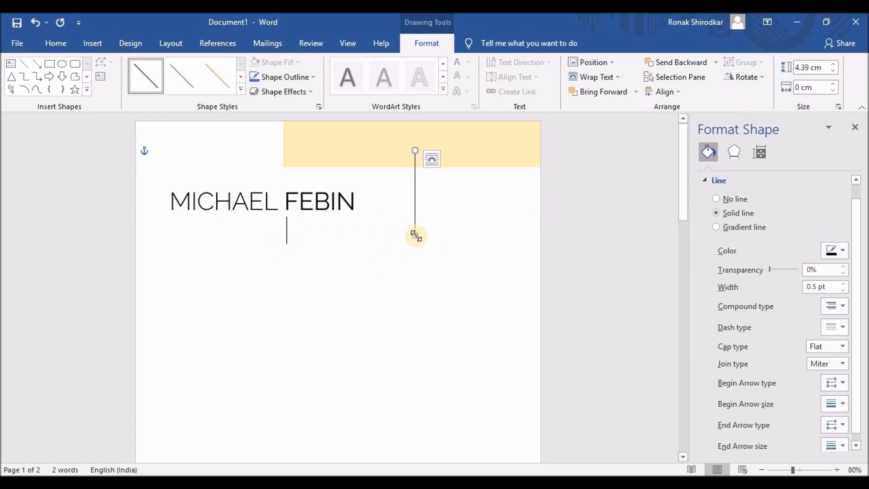
pyautogui.click(835, 66)
pyautogui.click(835, 66)
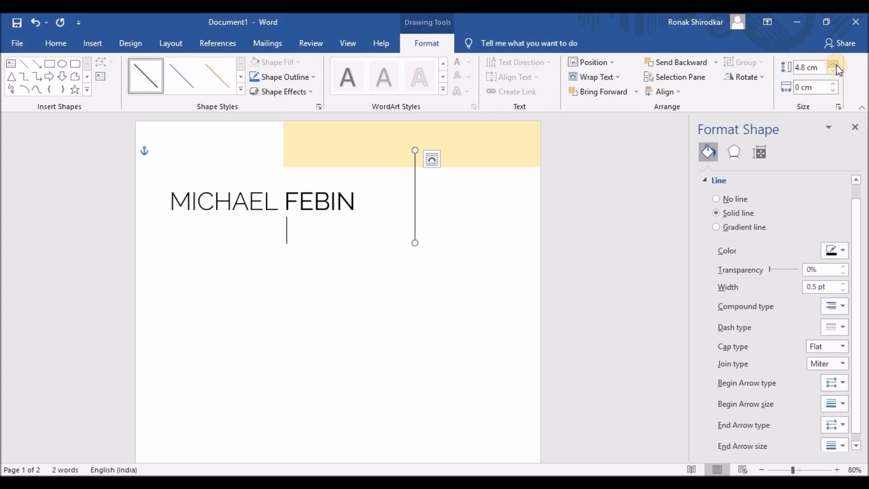
pyautogui.click(377, 340)
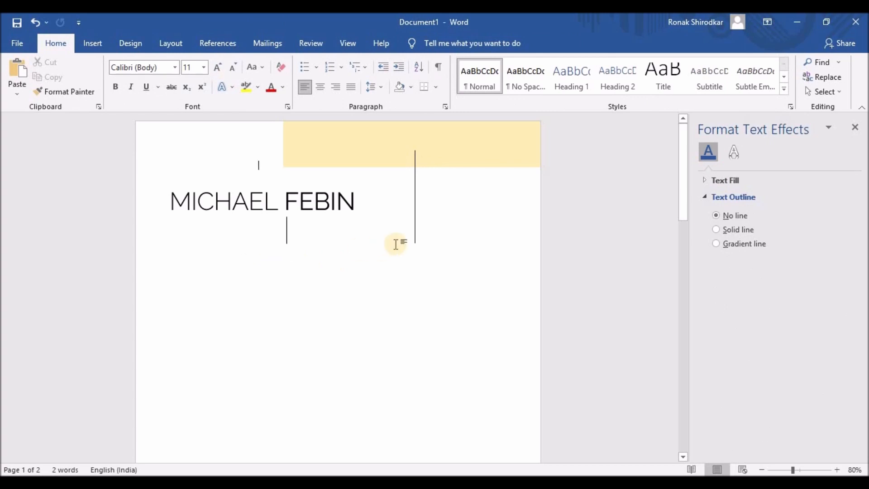
pyautogui.click(415, 232)
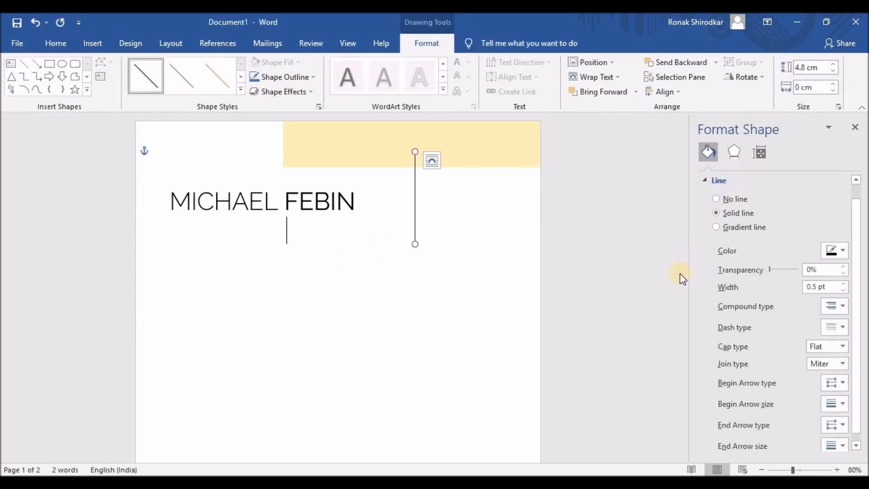
pyautogui.click(388, 355)
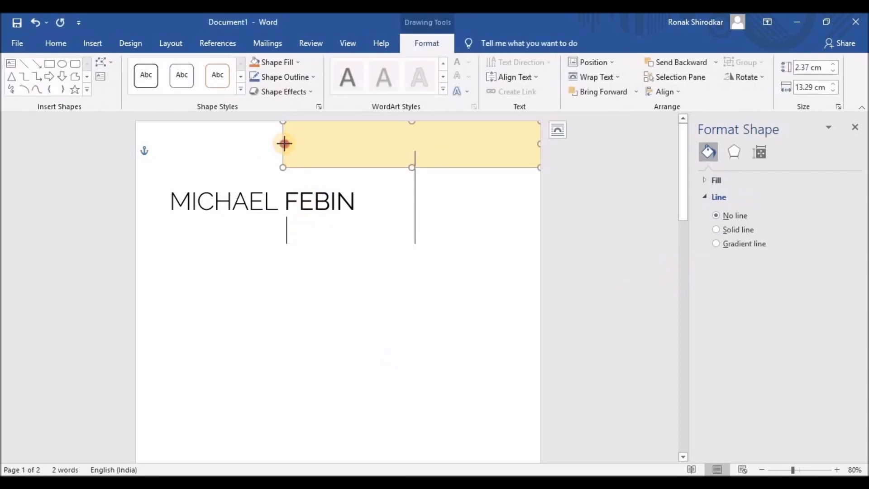
pyautogui.moveTo(284, 143); pyautogui.dragTo(286, 144)
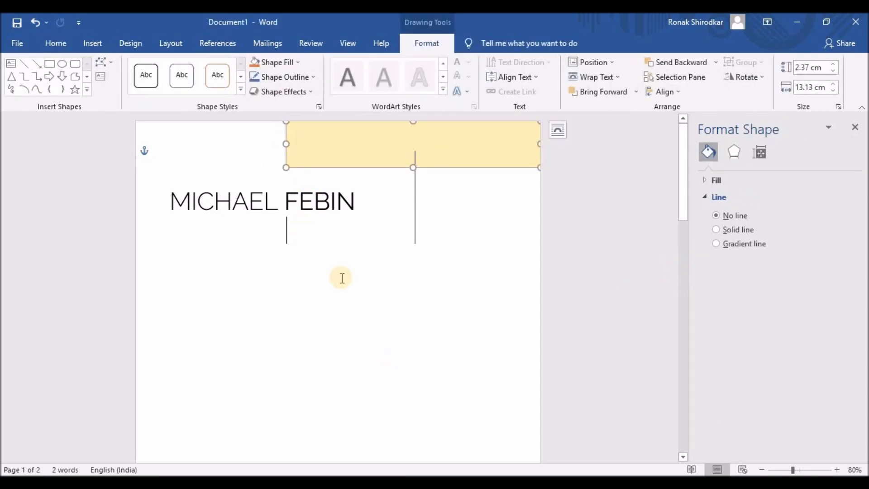
pyautogui.click(252, 203)
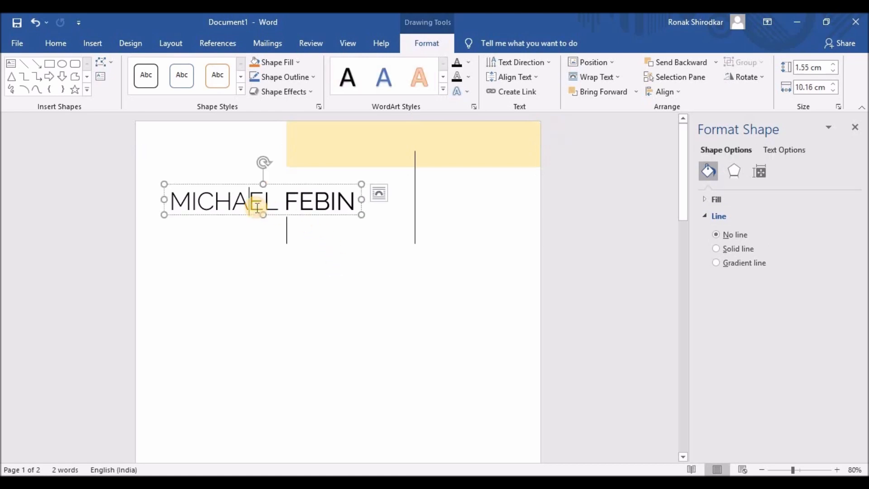
# - Paste a copy of the name box beside the short divider, shrink its text, and type UX DESIGNER
pyautogui.hotkey('ctrl', 'v')
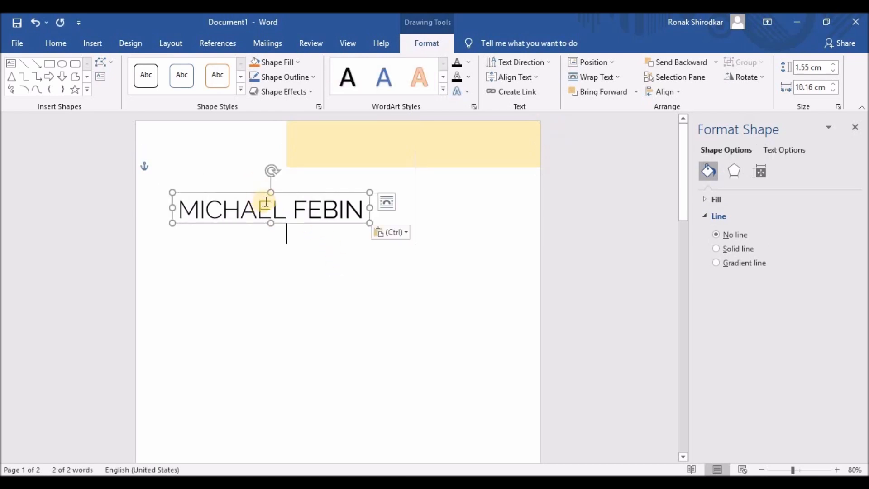
pyautogui.hotkey('ctrl', 'z')
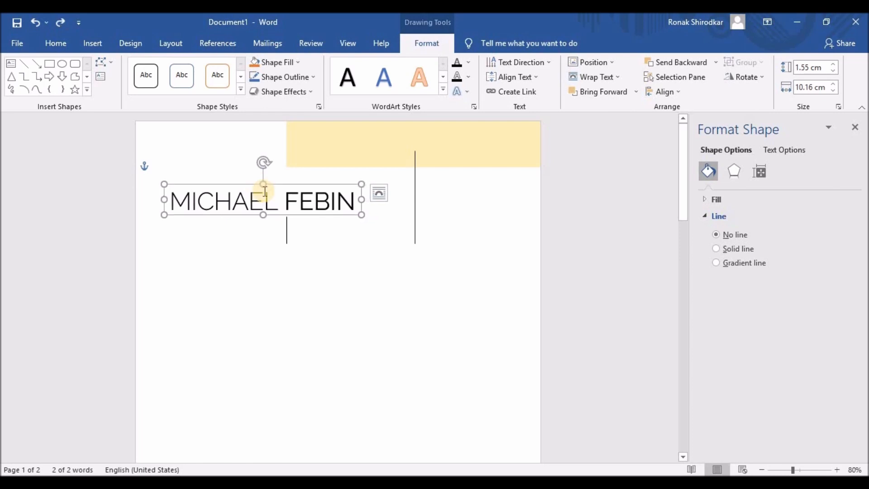
pyautogui.hotkey('ctrl', 'v')
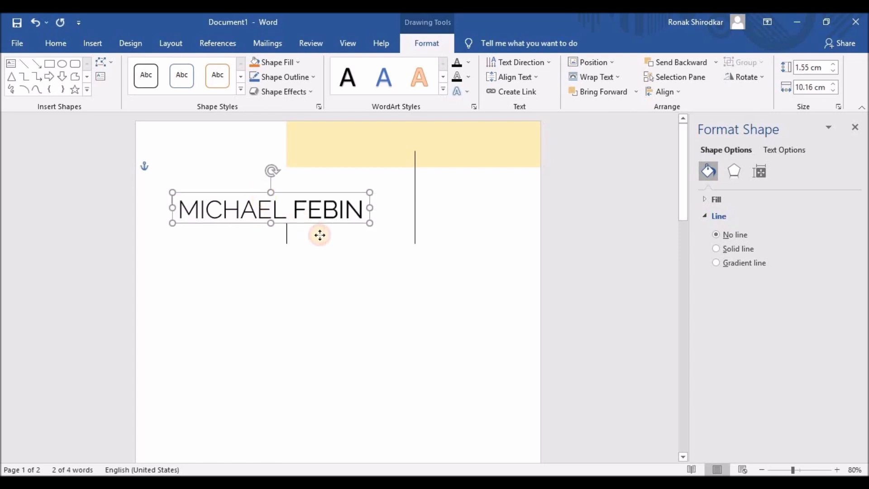
pyautogui.moveTo(320, 235); pyautogui.dragTo(388, 216)
pyautogui.moveTo(297, 236); pyautogui.dragTo(535, 220)
pyautogui.click(643, 195)
pyautogui.click(643, 196)
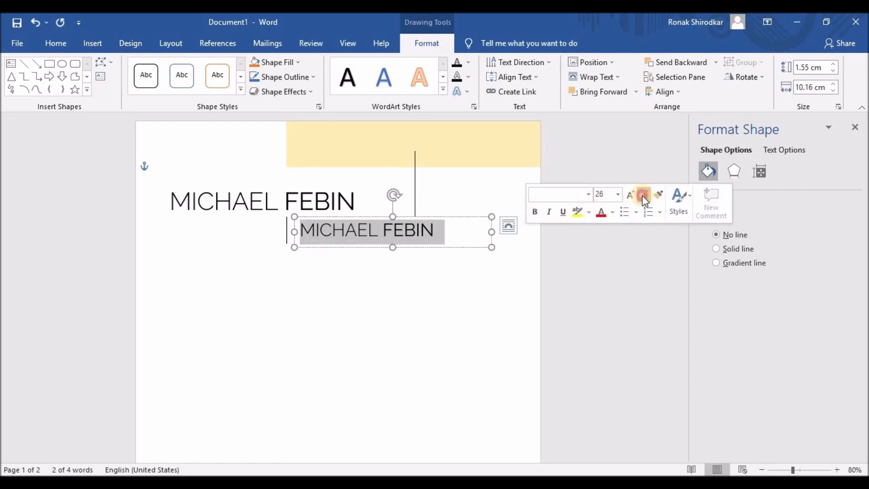
pyautogui.click(643, 195)
pyautogui.click(643, 195)
pyautogui.click(642, 196)
pyautogui.click(642, 196)
pyautogui.click(643, 196)
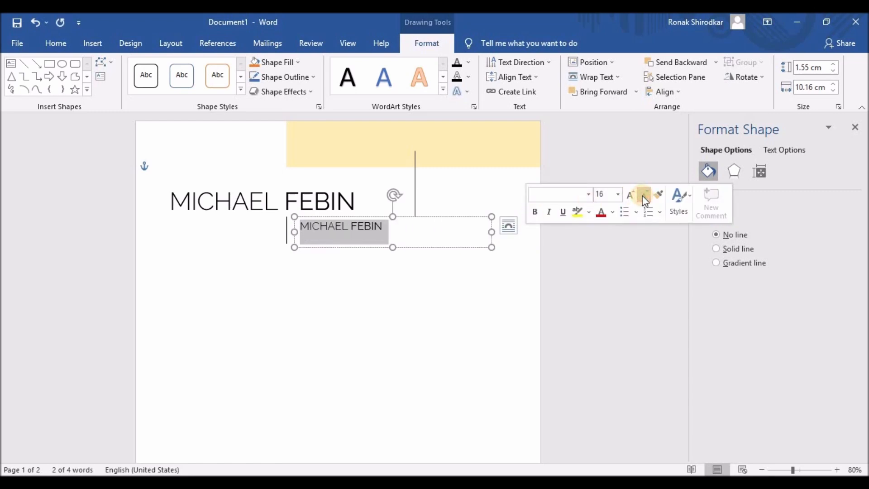
pyautogui.write('UX')
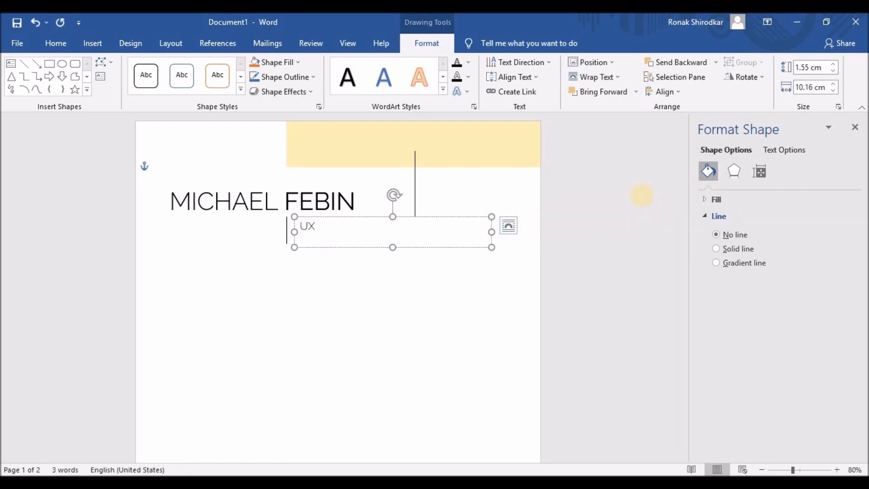
pyautogui.write(' DESIGNER')
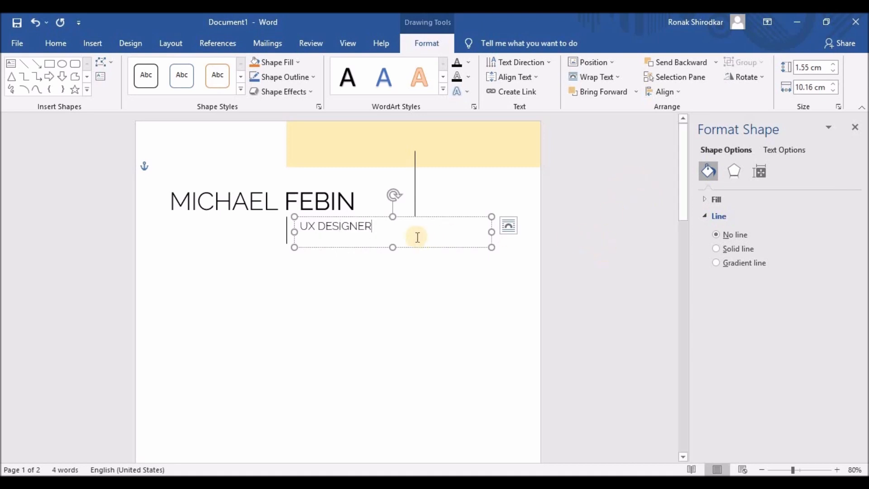
# - Fit the UX DESIGNER box to its text and widen the name box to 10.49 cm
pyautogui.tripleClick(346, 225)
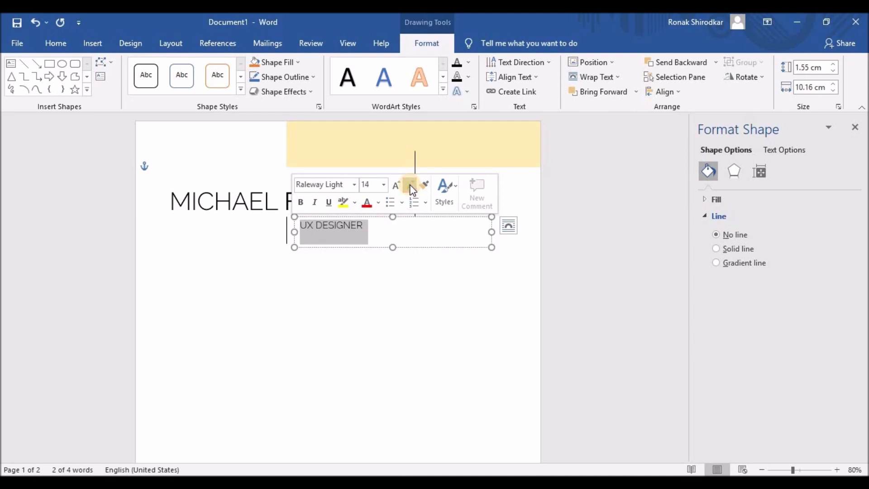
pyautogui.moveTo(491, 232); pyautogui.dragTo(374, 226)
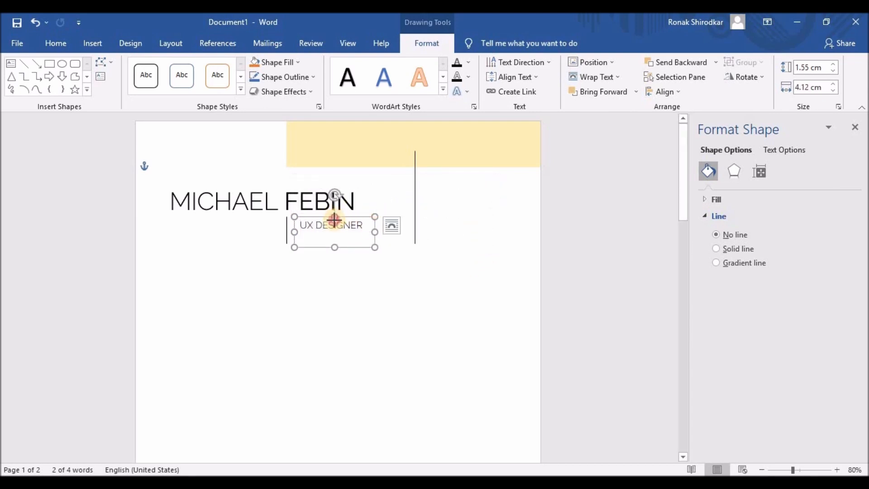
pyautogui.moveTo(335, 216); pyautogui.dragTo(335, 222)
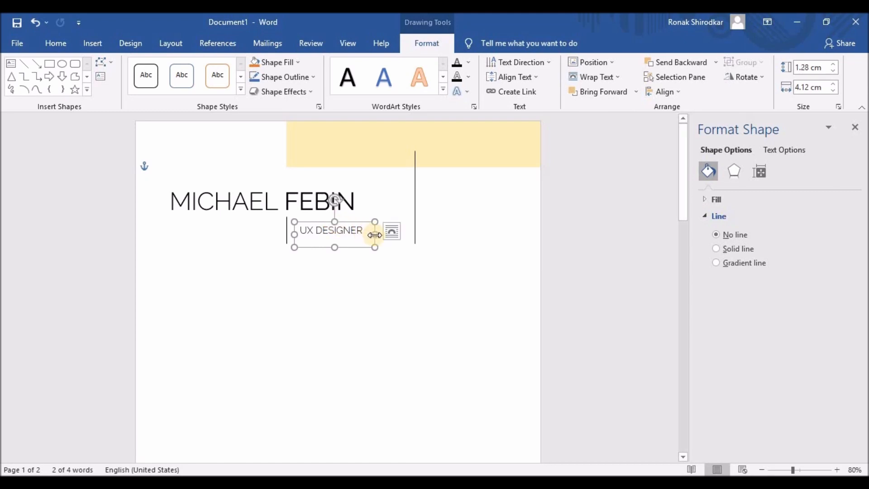
pyautogui.hotkey('ctrl', 'z')
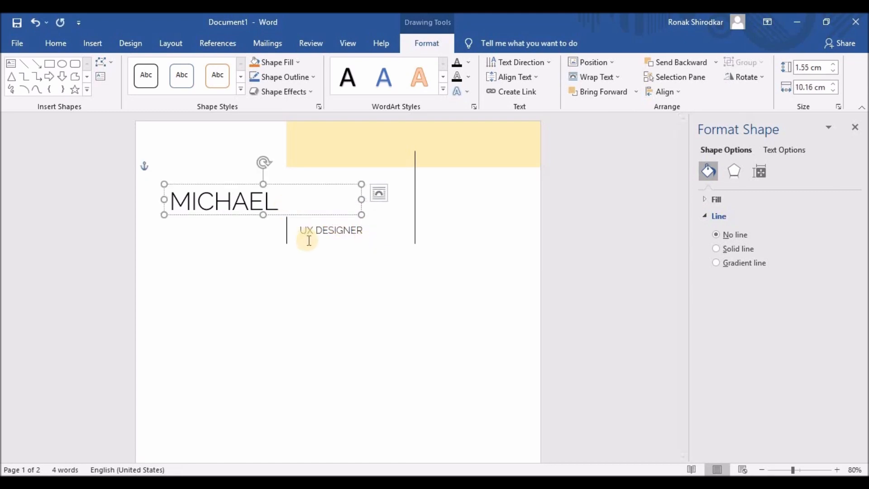
pyautogui.moveTo(362, 200); pyautogui.dragTo(368, 199)
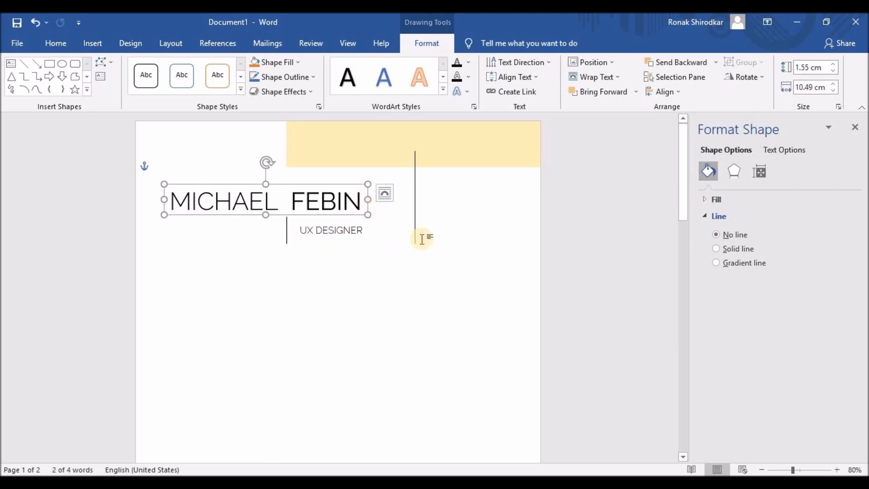
# - Set the UX DESIGNER text in Raleway
pyautogui.click(333, 230)
pyautogui.moveTo(365, 231); pyautogui.dragTo(284, 230)
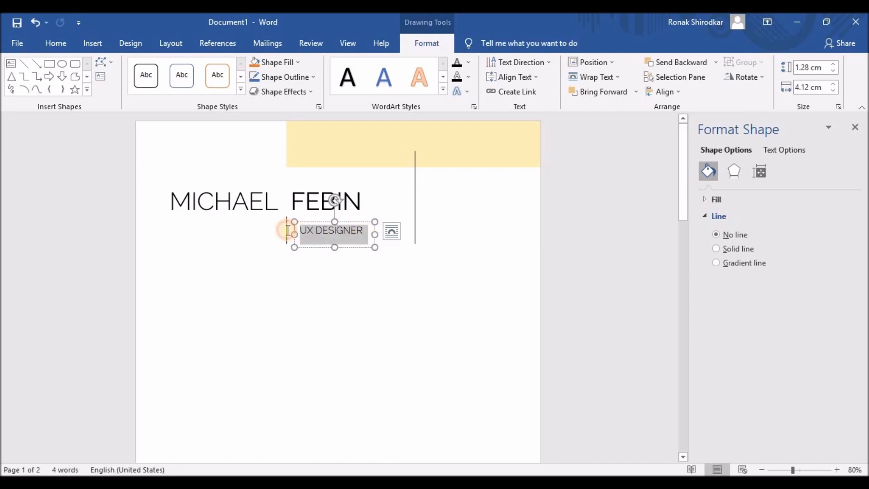
pyautogui.click(348, 192)
pyautogui.click(334, 291)
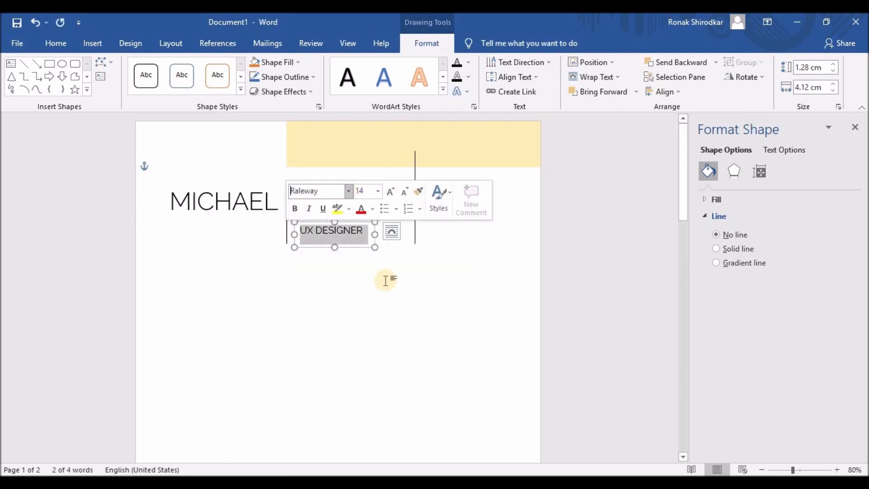
pyautogui.click(364, 226)
# - Copy UX DESIGNER right of the tall line, remove both boxes' fill, and enlarge the copy to 4.68 cm
pyautogui.click(338, 230)
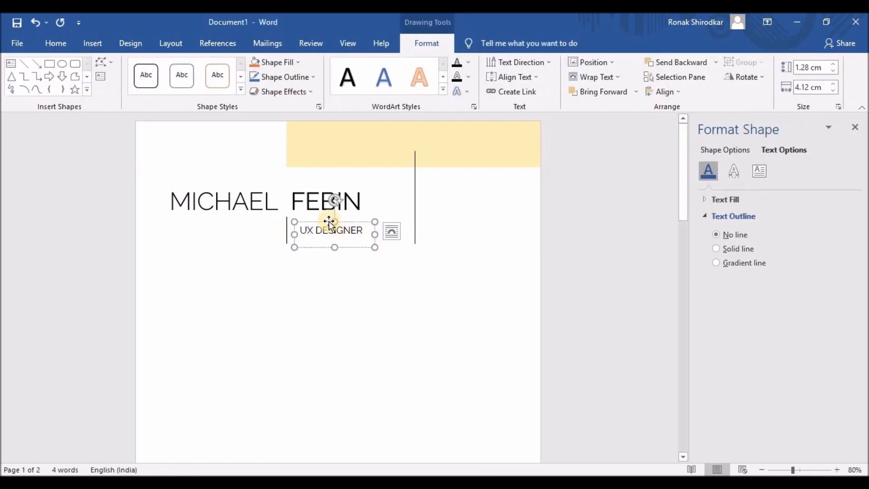
pyautogui.moveTo(340, 221); pyautogui.dragTo(468, 184)
pyautogui.click(330, 194)
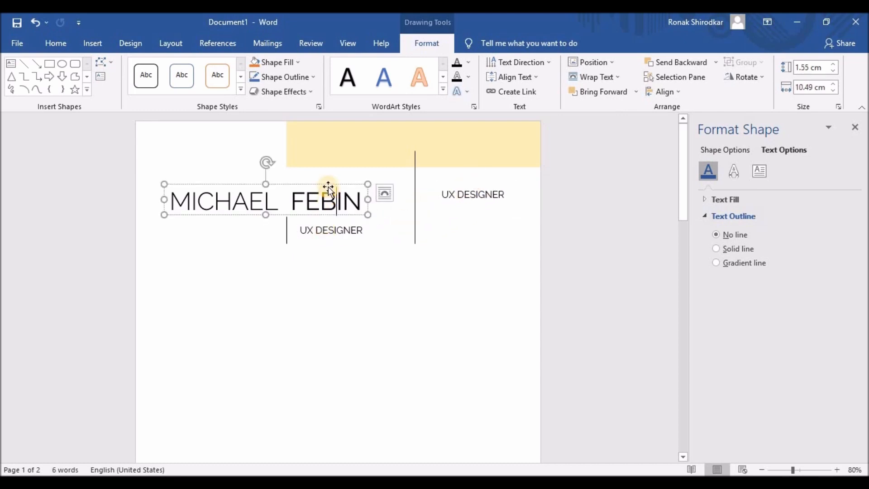
pyautogui.click(732, 150)
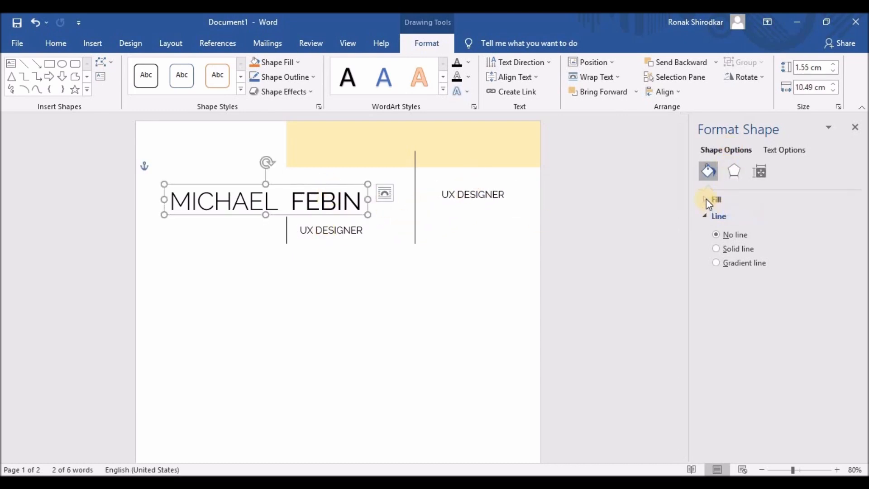
pyautogui.click(709, 199)
pyautogui.click(348, 230)
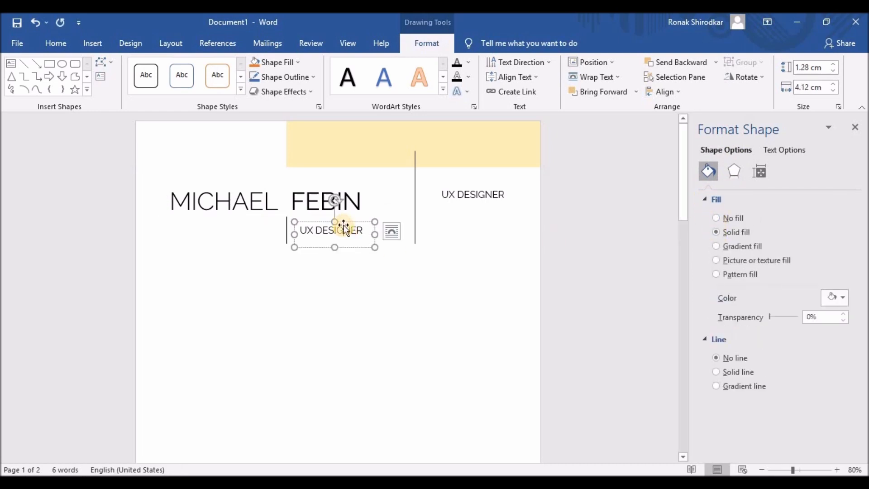
pyautogui.click(720, 218)
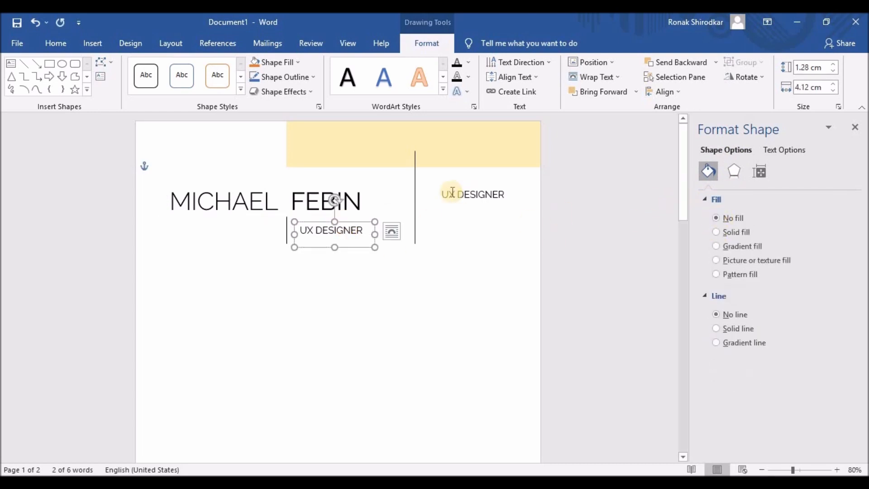
pyautogui.click(450, 194)
pyautogui.click(715, 219)
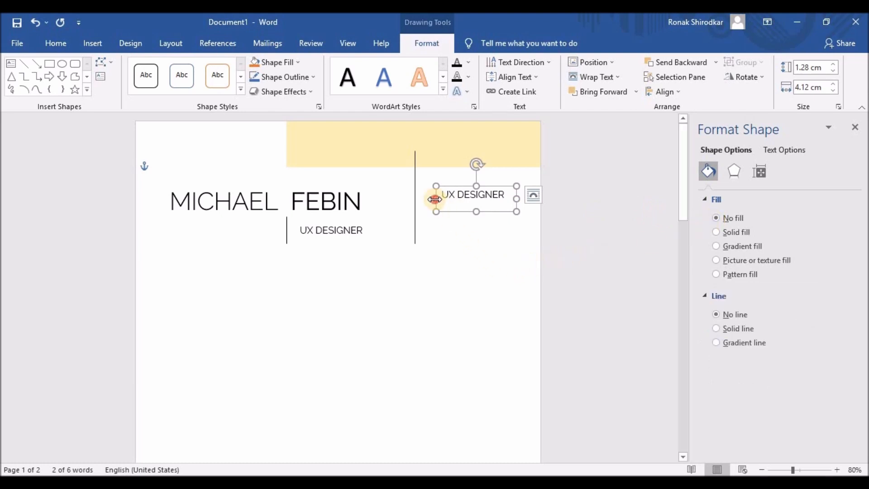
pyautogui.moveTo(435, 196); pyautogui.dragTo(471, 244)
pyautogui.click(518, 218)
pyautogui.click(516, 215)
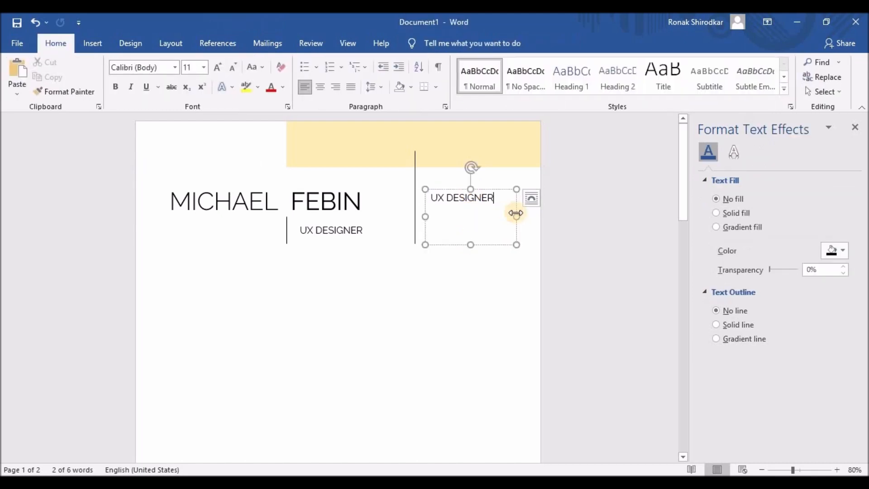
# - Set the right-hand box's text to 11 pt and type the two-line address
pyautogui.moveTo(518, 214); pyautogui.dragTo(424, 194)
pyautogui.click(500, 198)
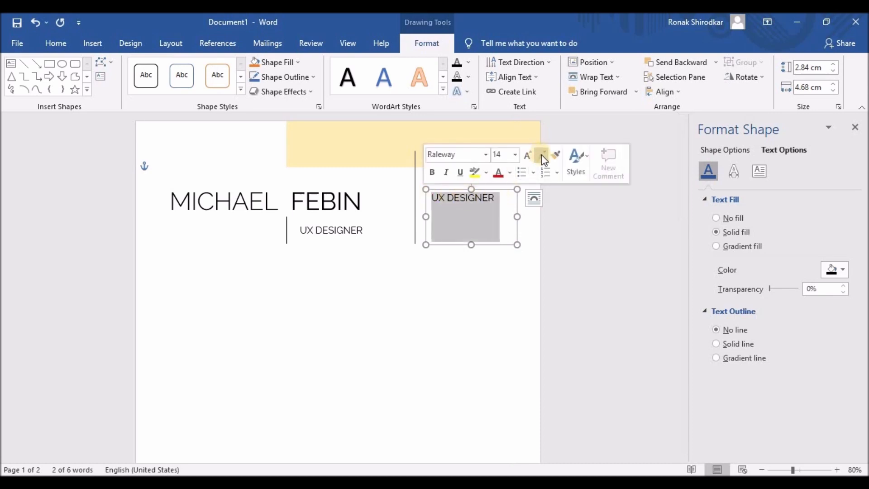
pyautogui.click(541, 154)
pyautogui.click(542, 154)
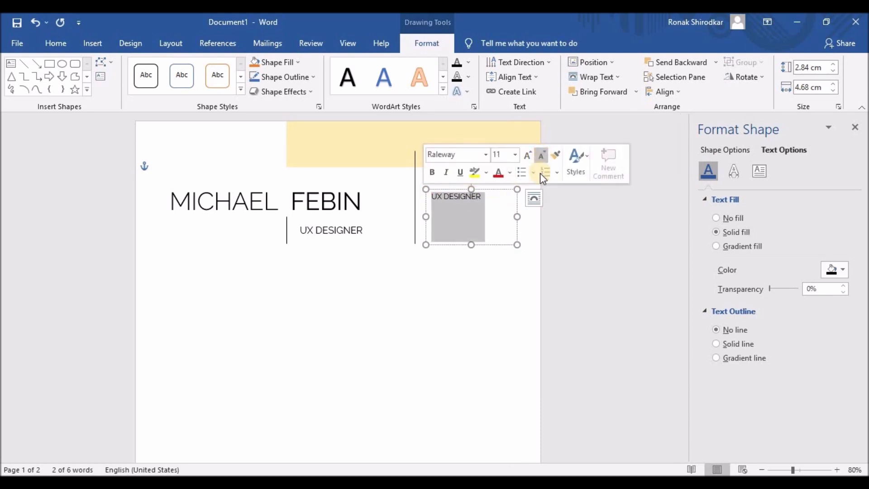
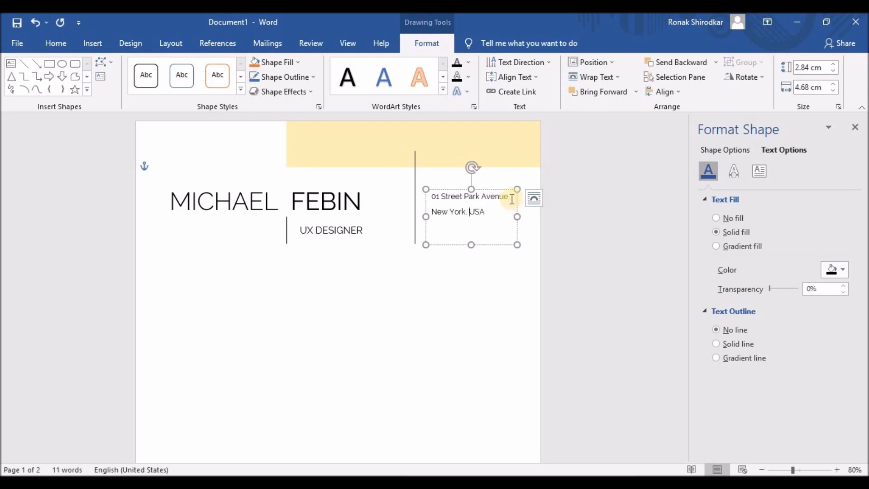
# - Remove space after the address paragraphs and make both lines bold
pyautogui.moveTo(486, 214); pyautogui.dragTo(406, 190)
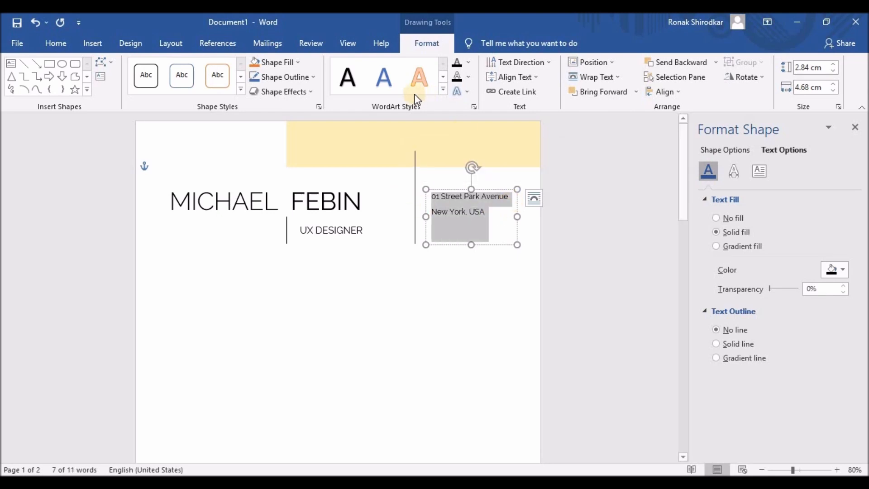
pyautogui.click(56, 43)
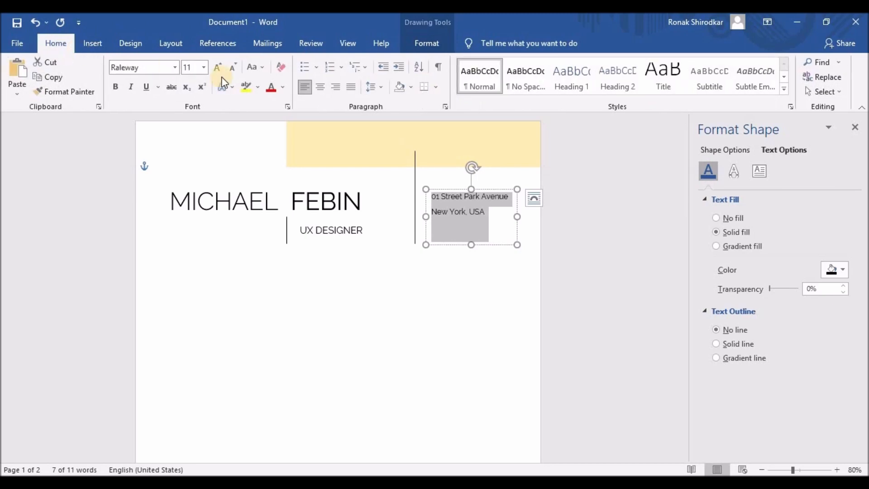
pyautogui.click(373, 87)
pyautogui.click(417, 225)
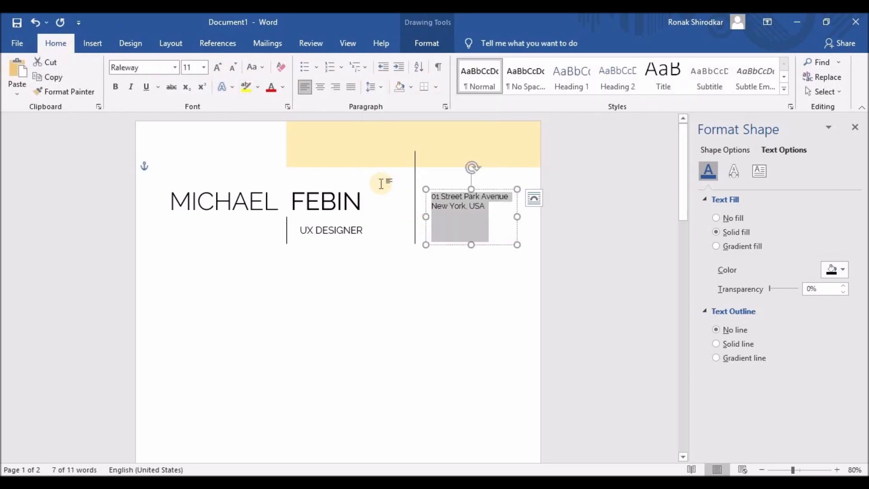
pyautogui.click(119, 86)
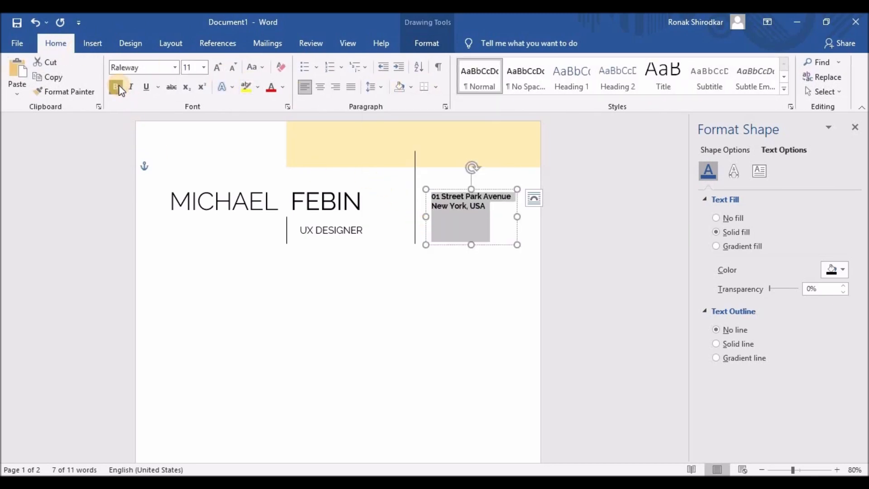
# - Add a P: phone line and an E: e-mail line under the address, widening the box and unbolding the number
pyautogui.click(496, 209)
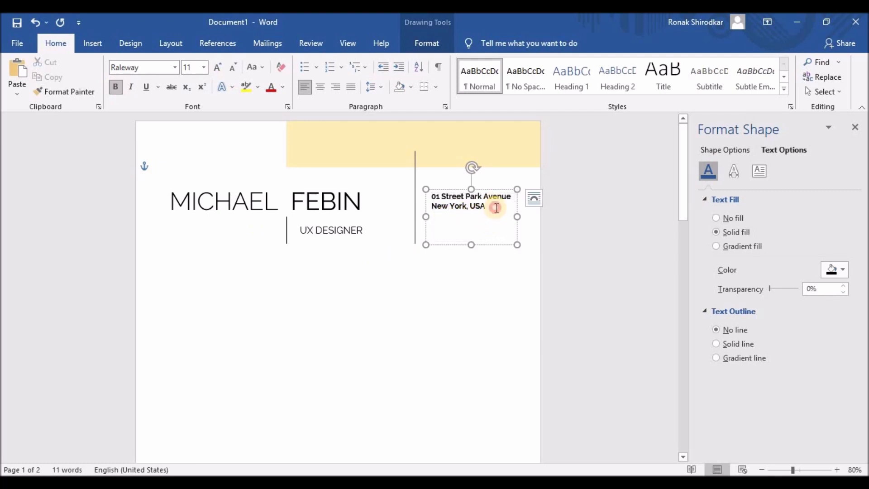
pyautogui.press('Return')
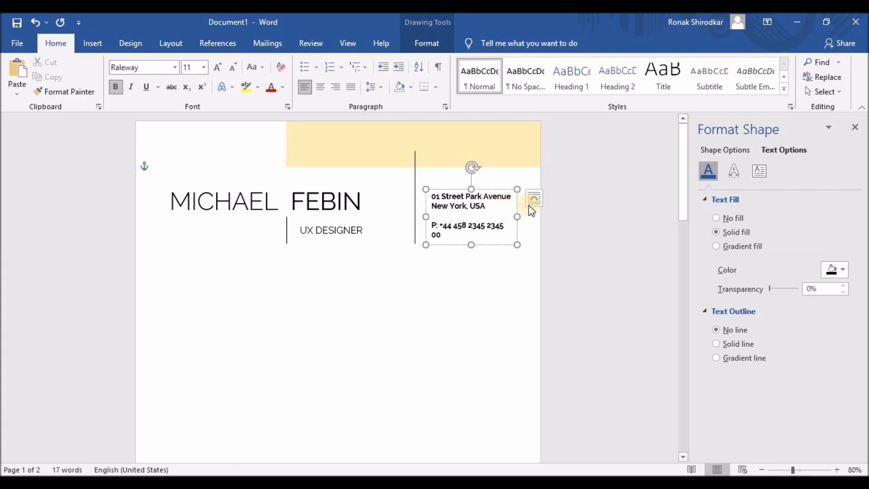
pyautogui.moveTo(517, 217); pyautogui.dragTo(439, 225)
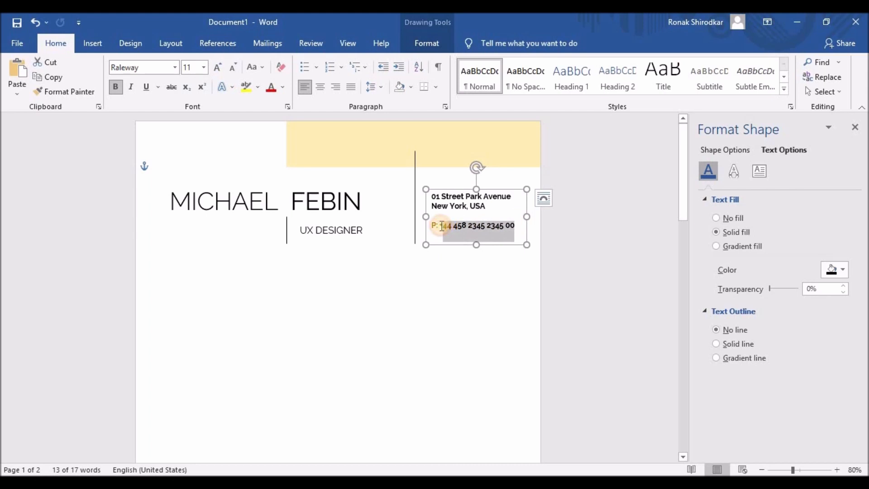
pyautogui.click(446, 209)
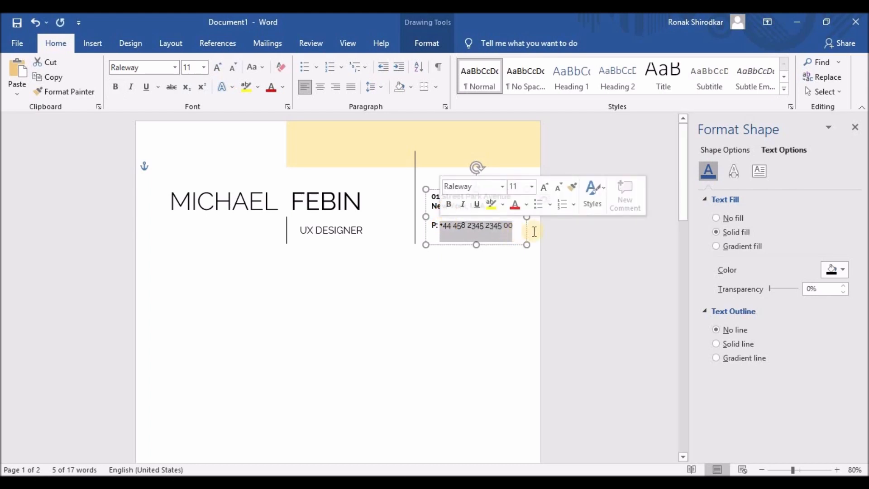
pyautogui.click(534, 240)
pyautogui.click(520, 224)
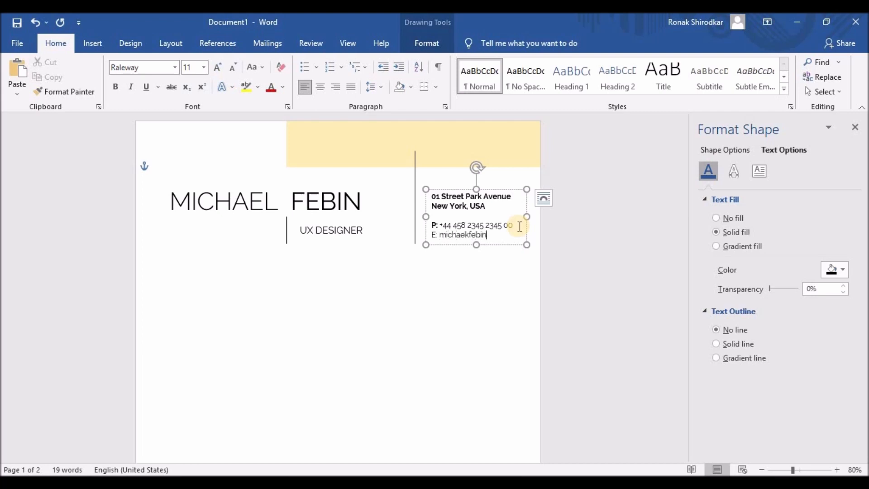
pyautogui.write('om')
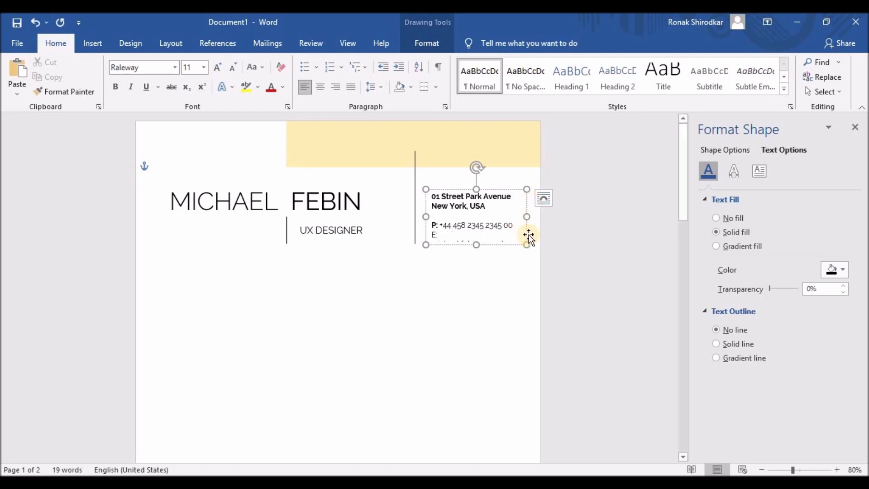
# - Nudge the divider line and contact box left, then widen the box so the e-mail fits
pyautogui.click(527, 216)
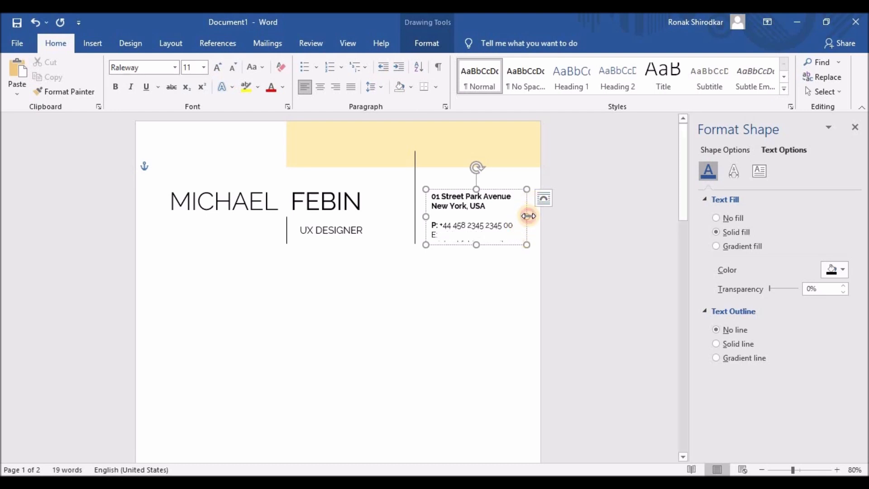
pyautogui.click(414, 180)
pyautogui.press('Left')
pyautogui.press('Left')
pyautogui.press('Left')
pyautogui.press('Left')
pyautogui.press('Left')
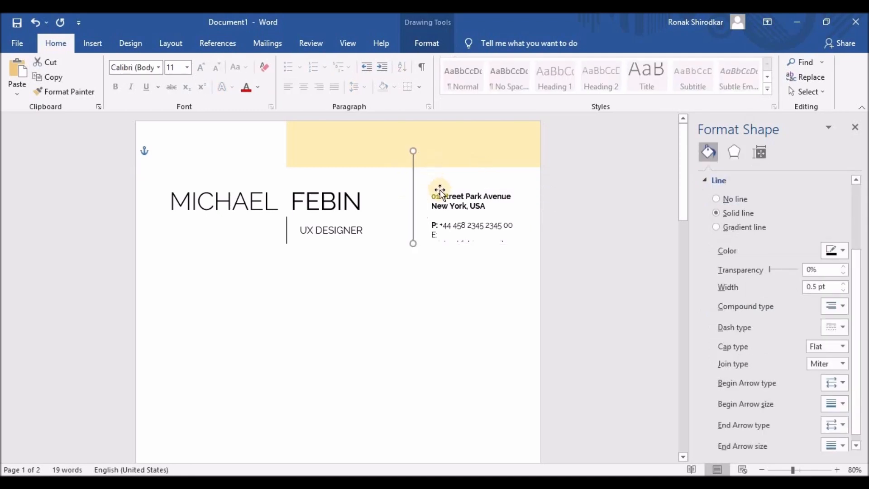
pyautogui.click(448, 190)
pyautogui.press('Left')
pyautogui.press('Left')
pyautogui.press('Left')
pyautogui.press('Left')
pyautogui.press('Left')
pyautogui.press('Left')
pyautogui.press('Left')
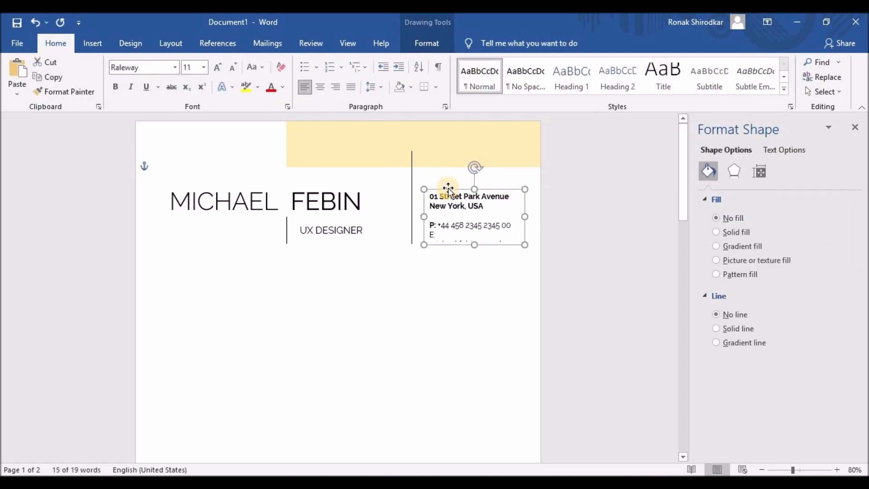
pyautogui.press('Left')
pyautogui.press('Left')
pyautogui.press('Left')
pyautogui.press('Left')
pyautogui.press('Left')
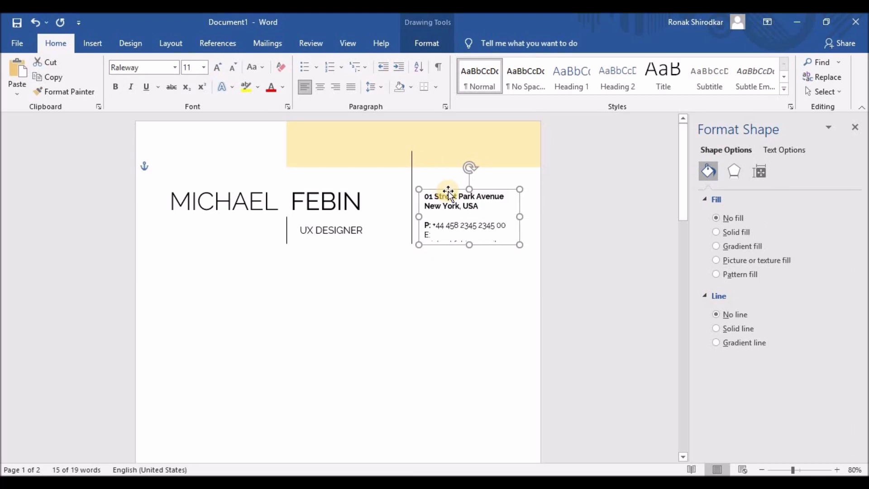
pyautogui.moveTo(522, 215); pyautogui.dragTo(529, 216)
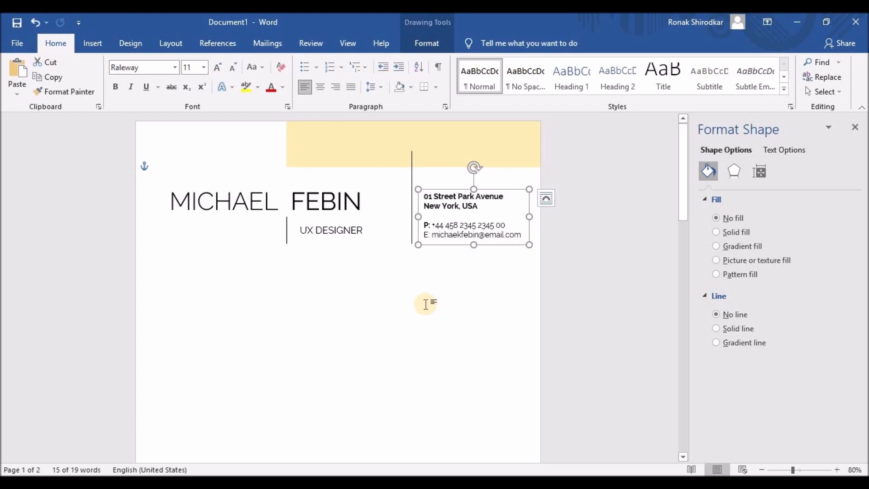
# - Bold the E: label and place a copy of the contact box below the name
pyautogui.moveTo(423, 234); pyautogui.dragTo(432, 235)
pyautogui.click(438, 214)
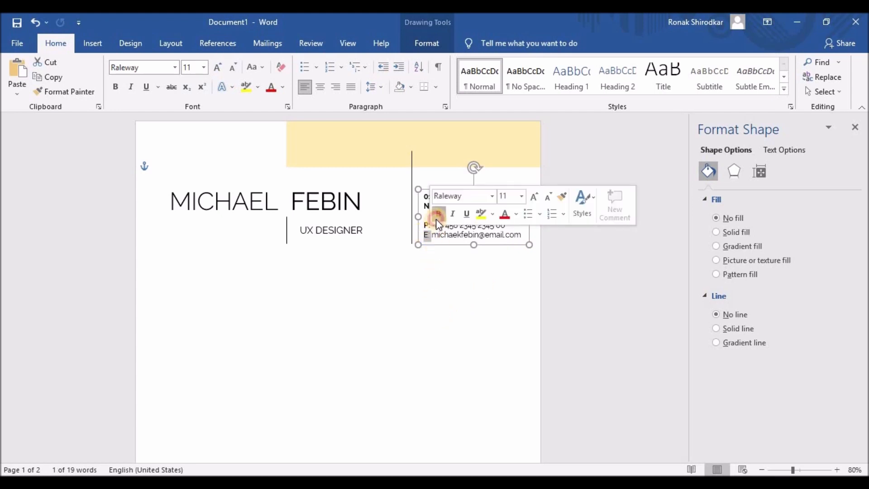
pyautogui.click(431, 277)
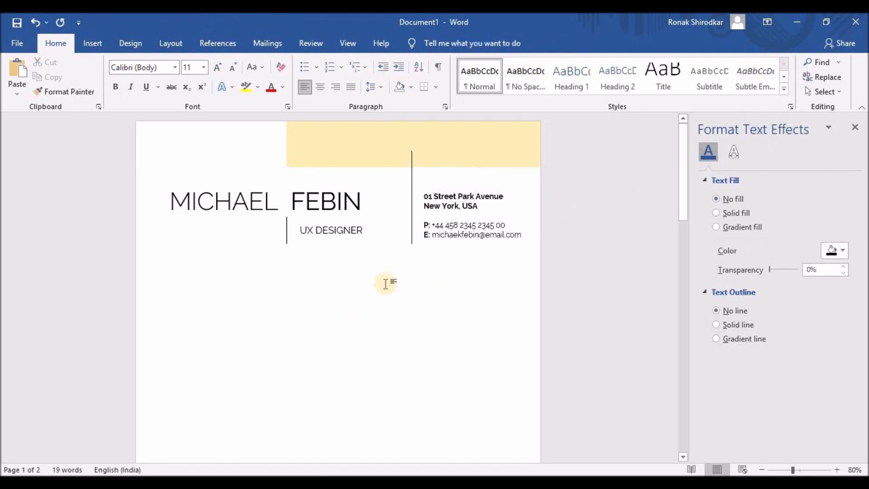
pyautogui.click(447, 188)
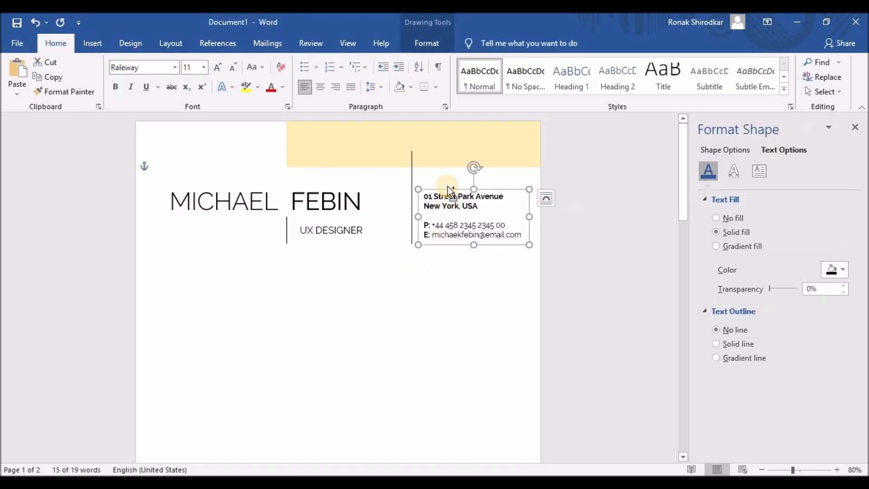
pyautogui.moveTo(447, 186); pyautogui.dragTo(186, 277)
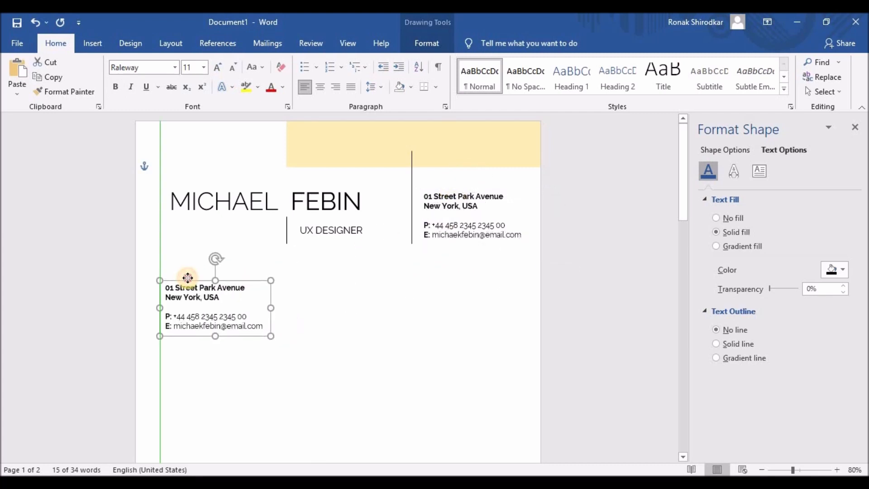
pyautogui.click(188, 206)
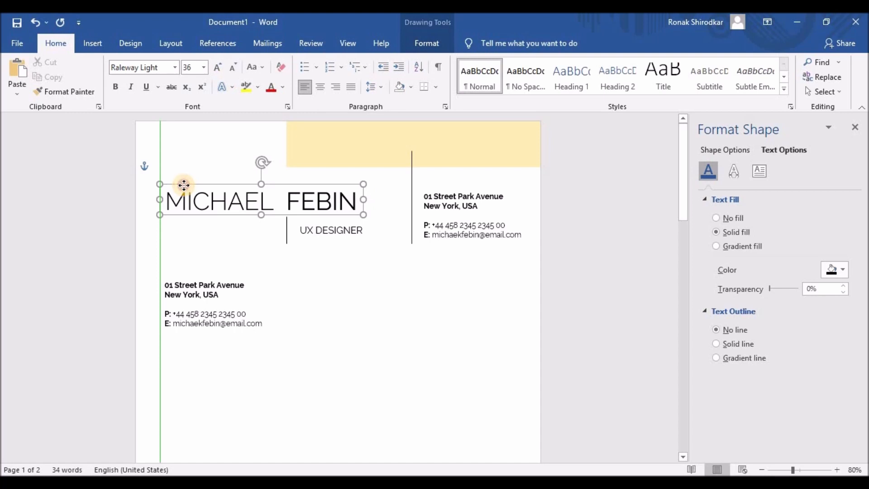
pyautogui.click(183, 185)
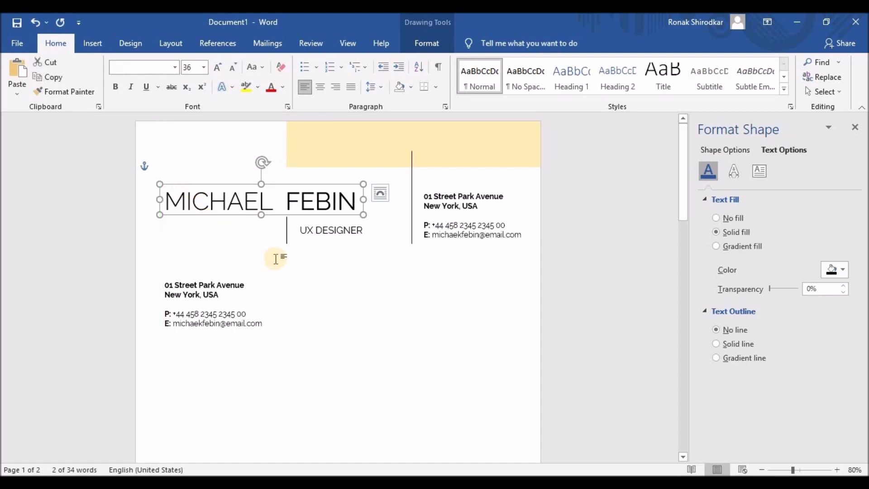
pyautogui.click(326, 228)
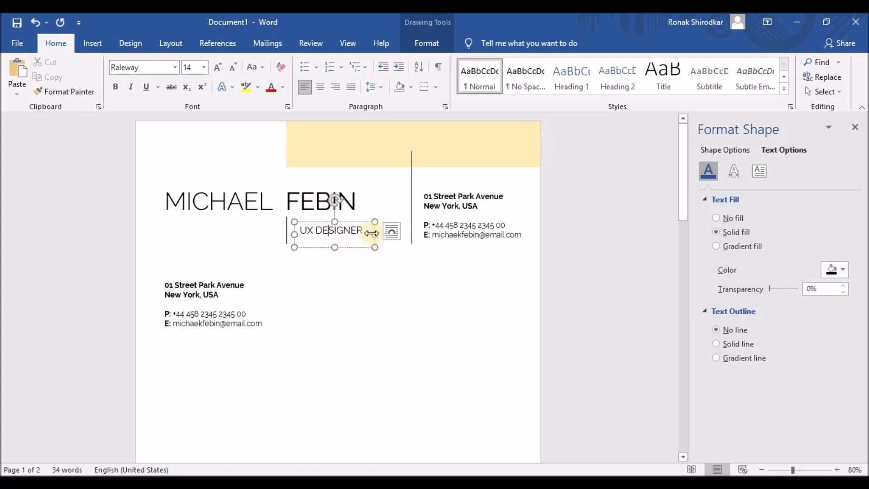
pyautogui.moveTo(368, 229); pyautogui.dragTo(272, 227)
pyautogui.click(362, 281)
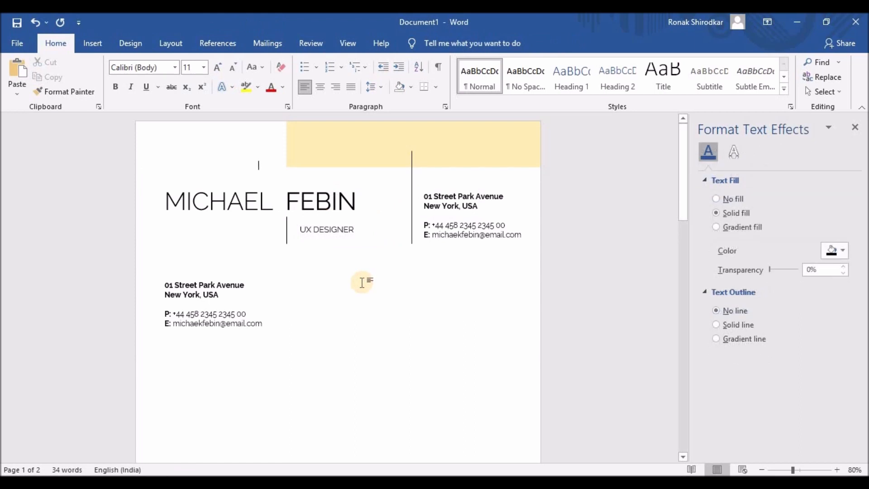
# - Widen the copied box and replace its contents with the pasted Lorem ipsum paragraph
pyautogui.click(187, 289)
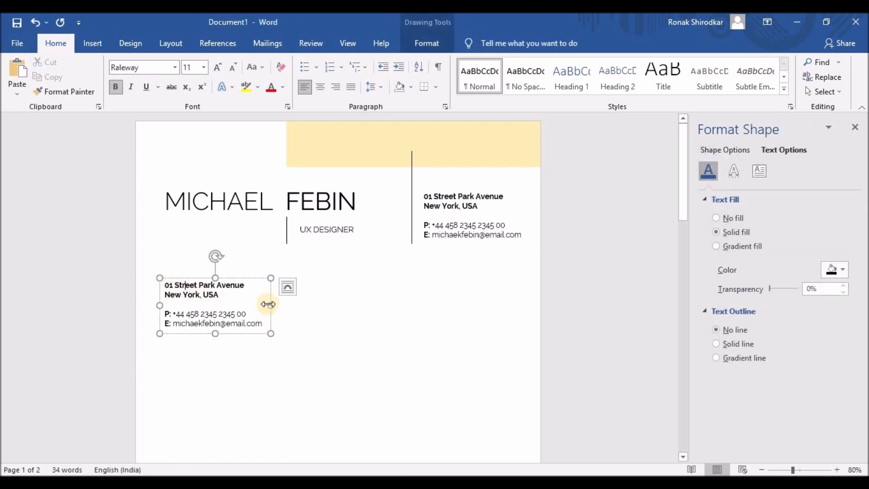
pyautogui.moveTo(273, 304); pyautogui.dragTo(389, 305)
pyautogui.click(258, 324)
pyautogui.hotkey('ctrl', 'a')
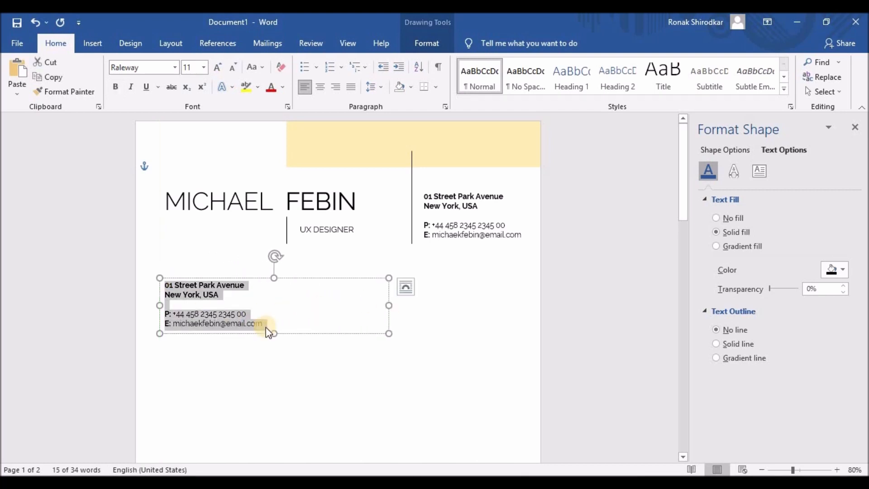
pyautogui.hotkey('ctrl', 'v')
pyautogui.click(375, 363)
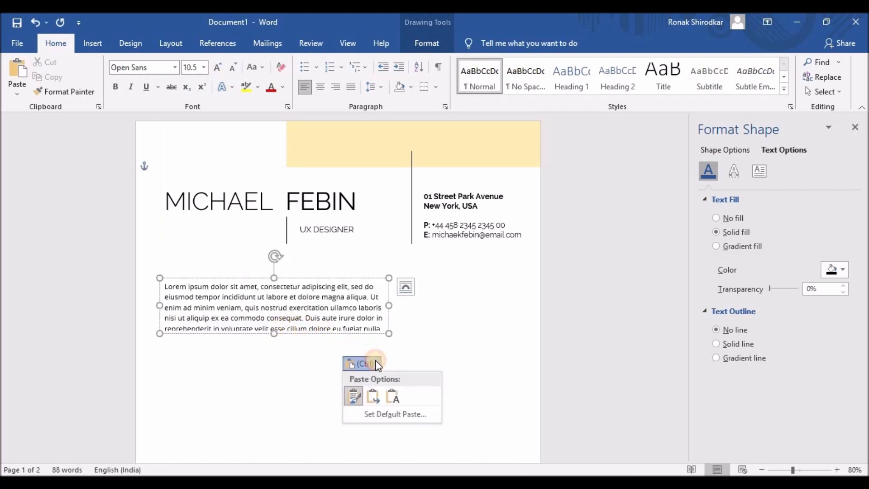
# - Keep only the pasted text, lengthen the box, and unbold the Lorem ipsum paragraph
pyautogui.click(394, 395)
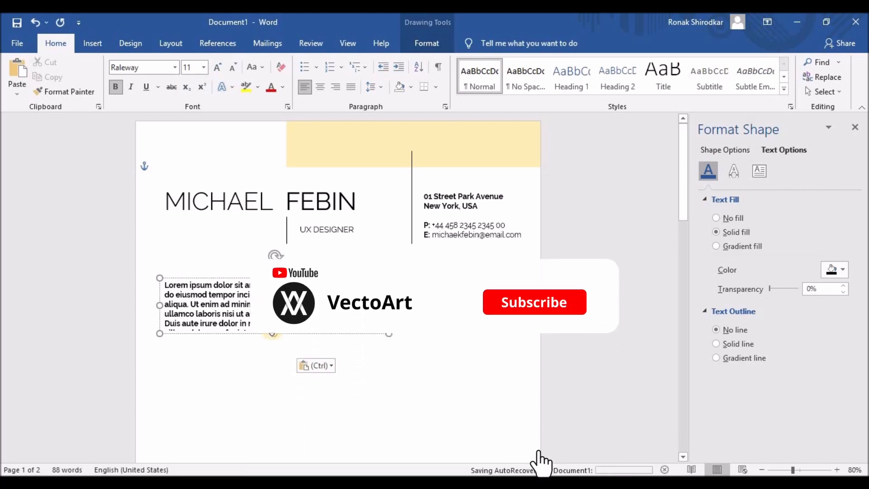
pyautogui.moveTo(269, 335); pyautogui.dragTo(159, 273)
pyautogui.click(166, 262)
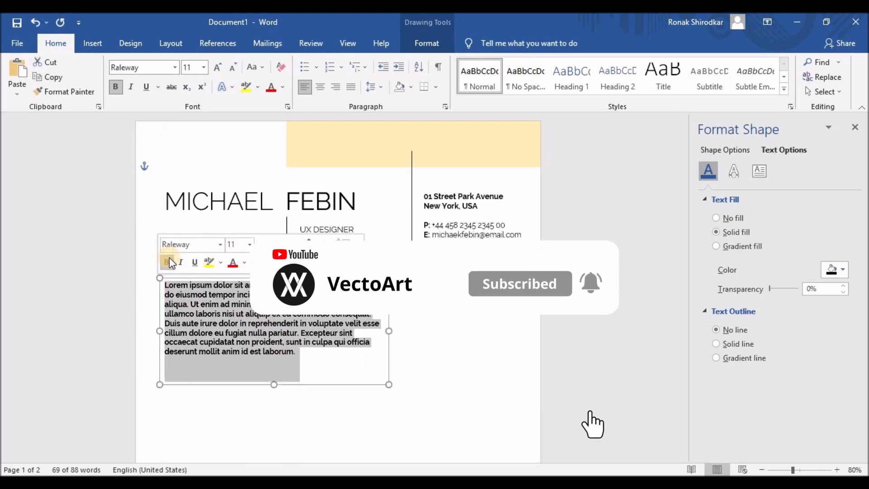
pyautogui.click(242, 342)
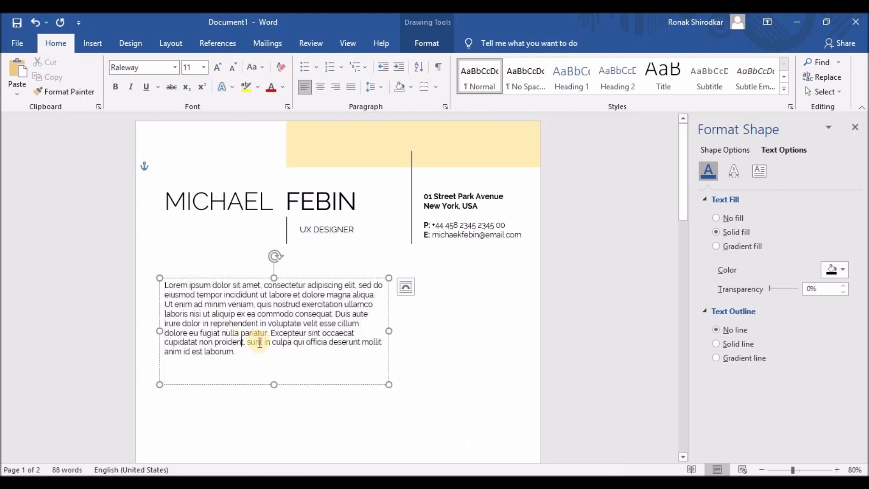
# - Delete the text from 'ullamco' to the end and shrink the box to fit three lines
pyautogui.click(349, 308)
pyautogui.moveTo(387, 351); pyautogui.dragTo(388, 349)
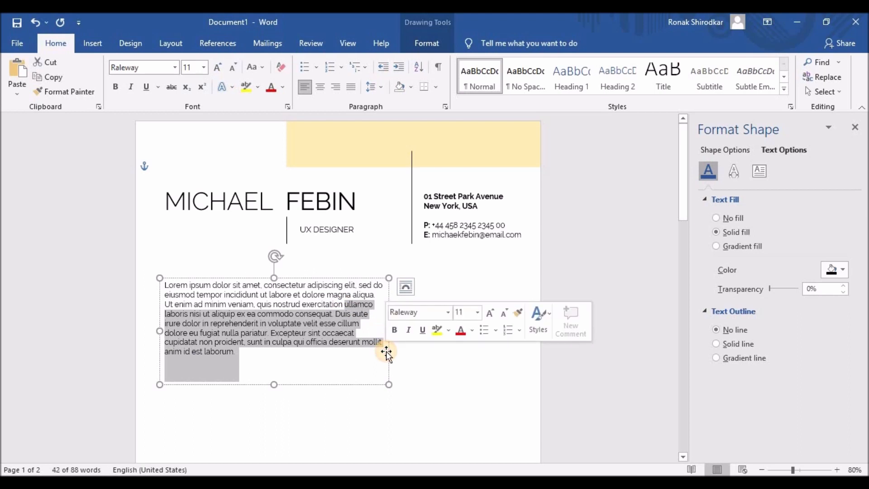
pyautogui.press('Delete')
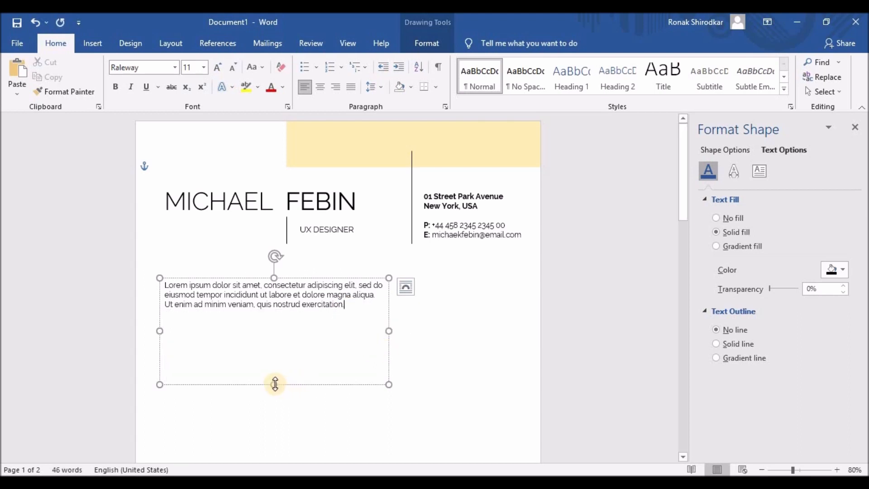
pyautogui.moveTo(274, 384); pyautogui.dragTo(285, 314)
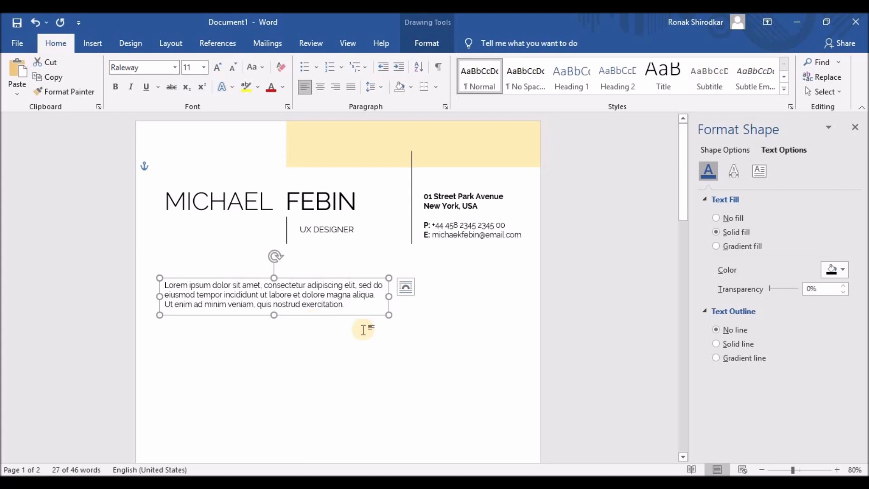
pyautogui.moveTo(386, 297); pyautogui.dragTo(380, 296)
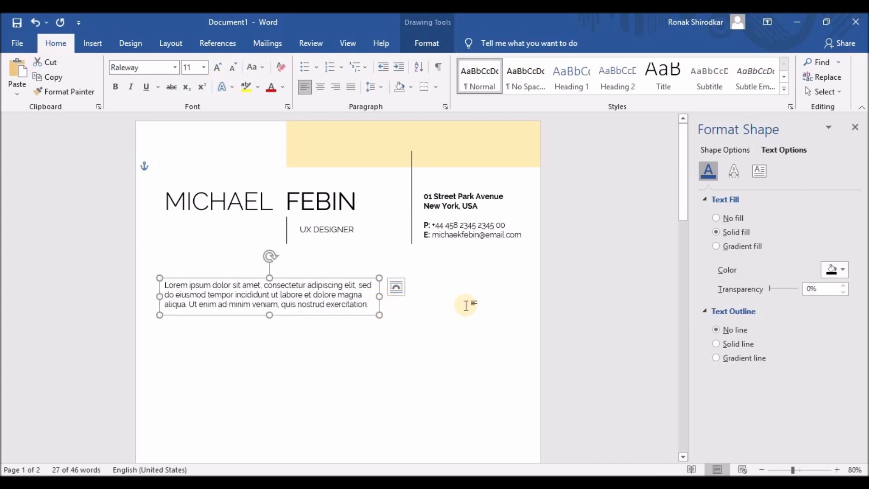
# - Draw a circle with the Oval shape and move it below the contact details
pyautogui.click(96, 45)
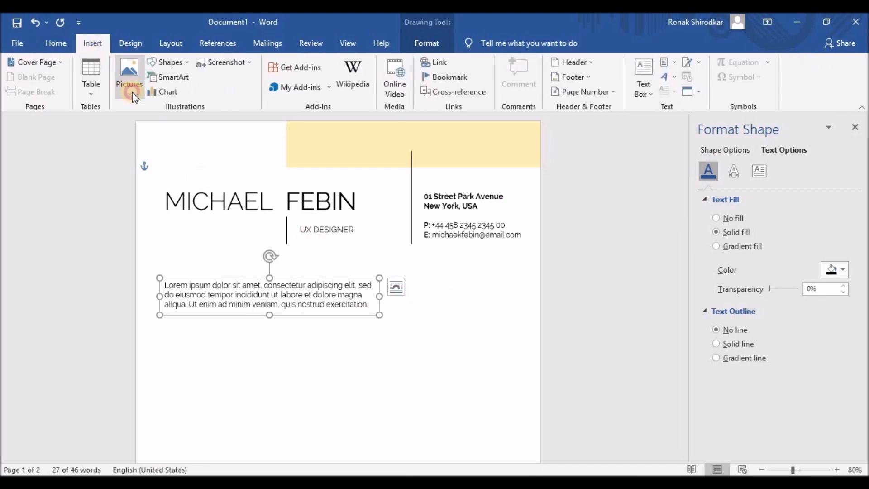
pyautogui.click(166, 62)
pyautogui.click(202, 86)
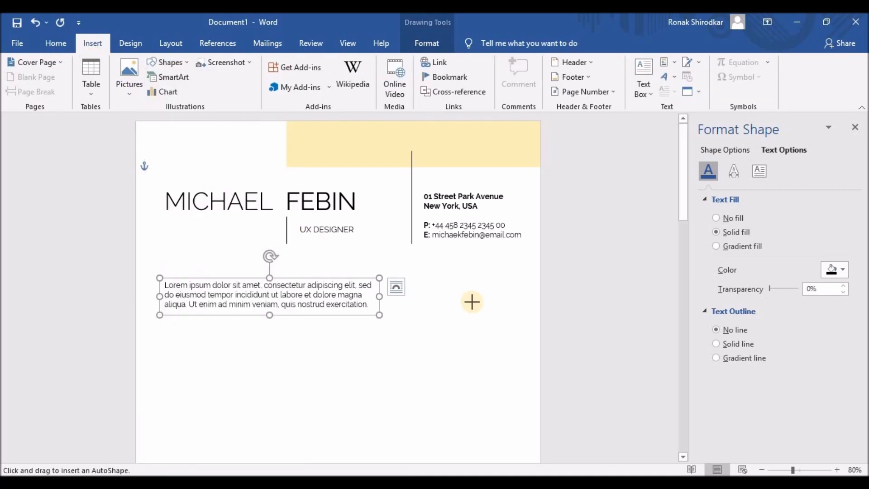
pyautogui.moveTo(465, 297); pyautogui.dragTo(533, 364)
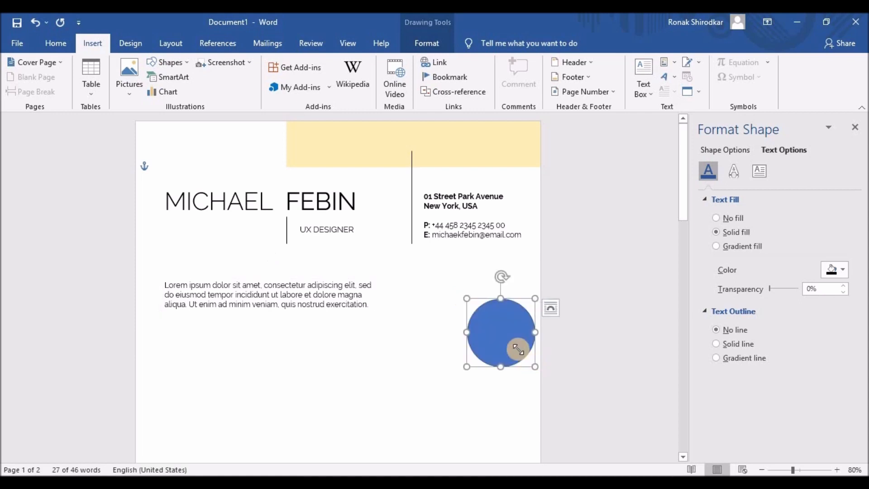
pyautogui.moveTo(493, 324)
pyautogui.mouseDown()
pyautogui.moveTo(463, 308)
pyautogui.moveTo(472, 305)
pyautogui.mouseUp()
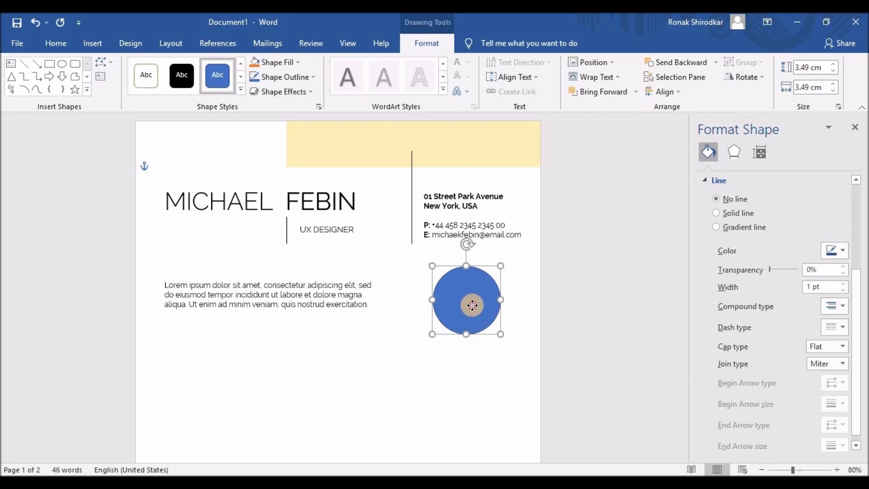
pyautogui.moveTo(472, 305); pyautogui.dragTo(472, 306)
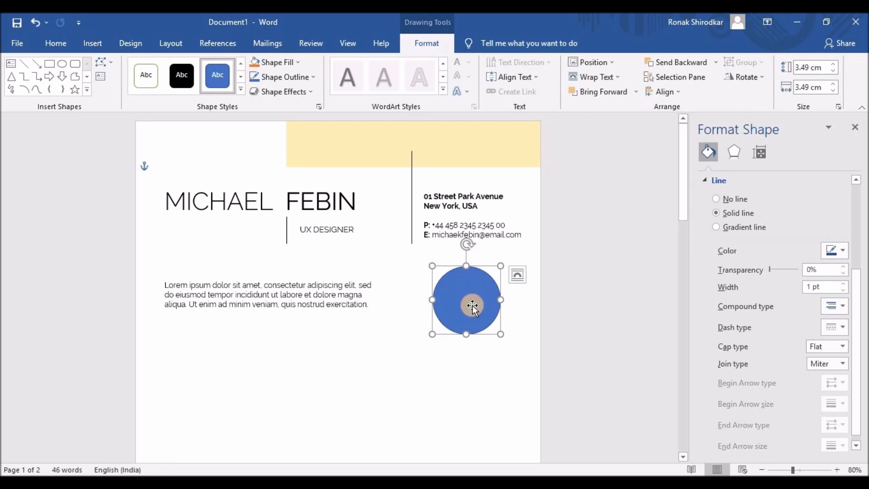
# - Set the circle's fill to Picture or texture fill and choose to insert a picture
pyautogui.click(705, 179)
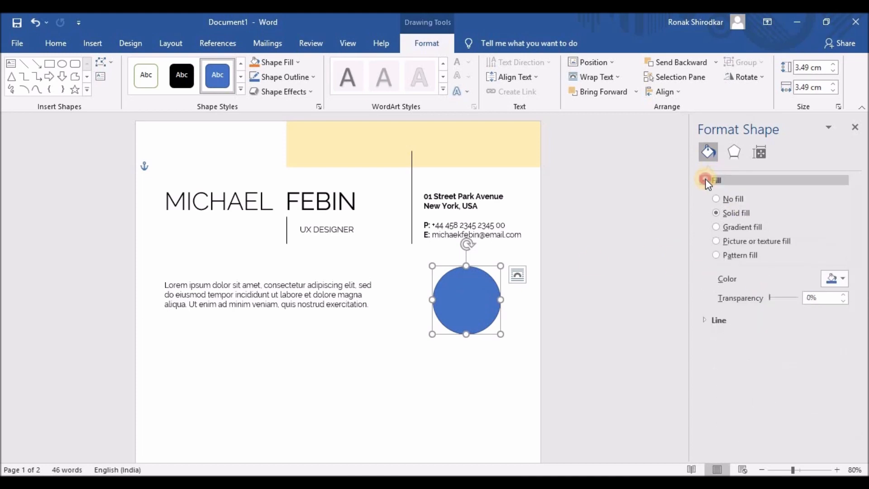
pyautogui.click(705, 178)
pyautogui.click(707, 179)
pyautogui.click(716, 241)
pyautogui.click(744, 292)
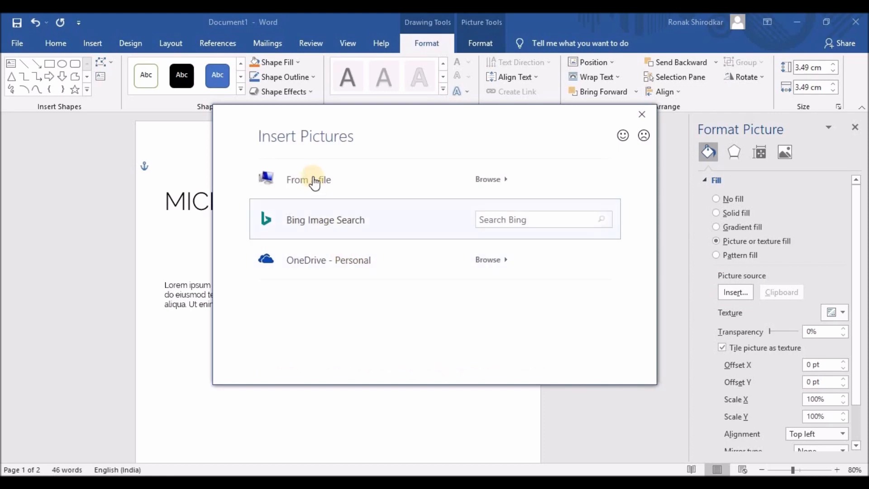
# - Fill the circle with the portrait photo from Local Disk (E:) and crop it to centre the face
pyautogui.click(313, 178)
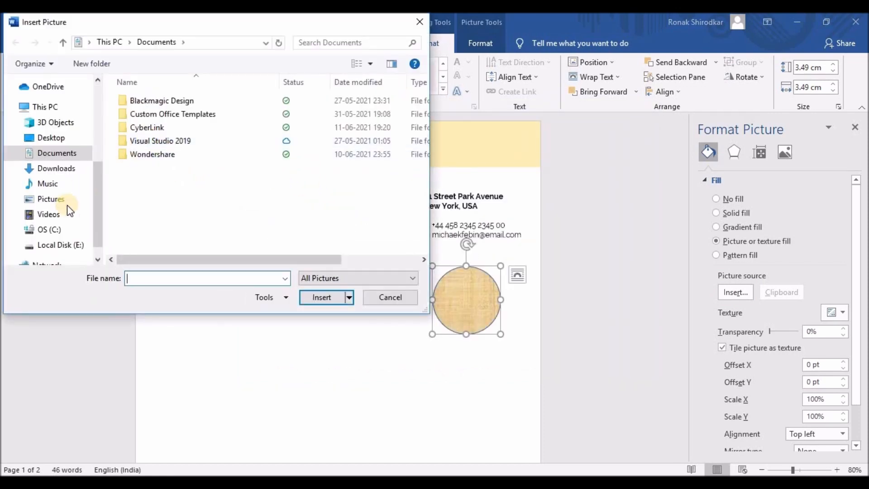
pyautogui.click(61, 244)
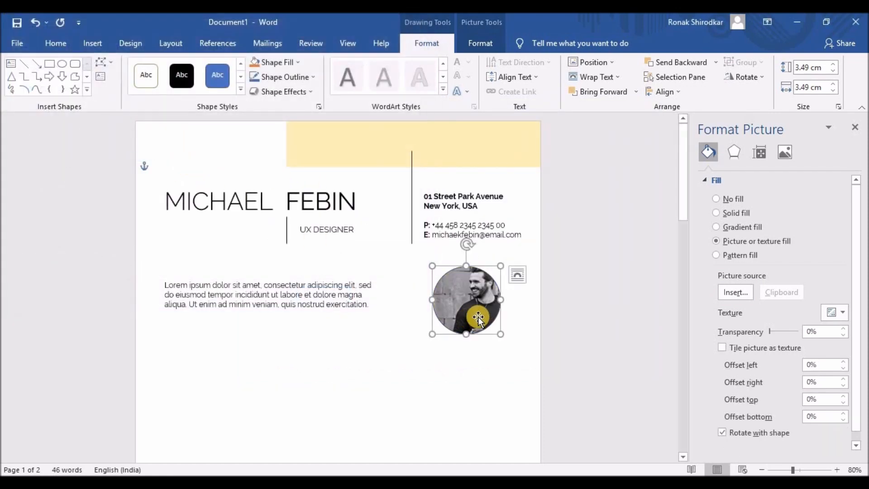
pyautogui.click(481, 43)
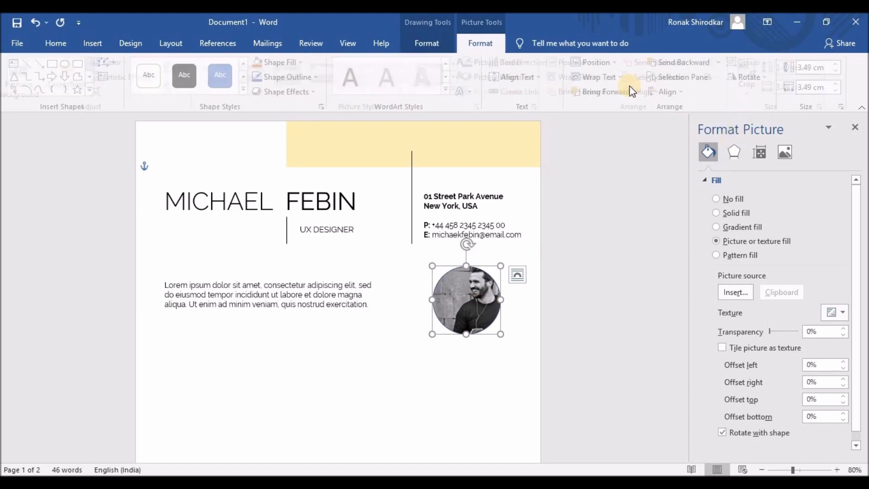
pyautogui.click(754, 78)
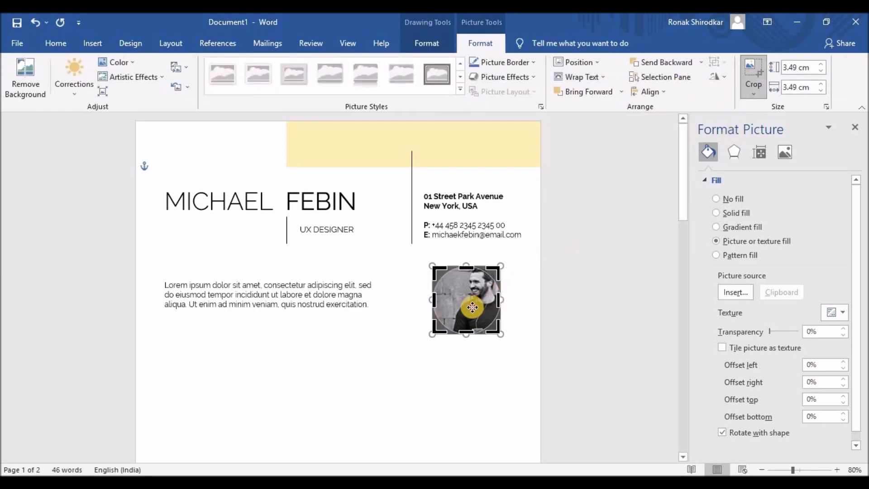
pyautogui.moveTo(464, 300); pyautogui.dragTo(462, 294)
pyautogui.moveTo(499, 340); pyautogui.dragTo(482, 354)
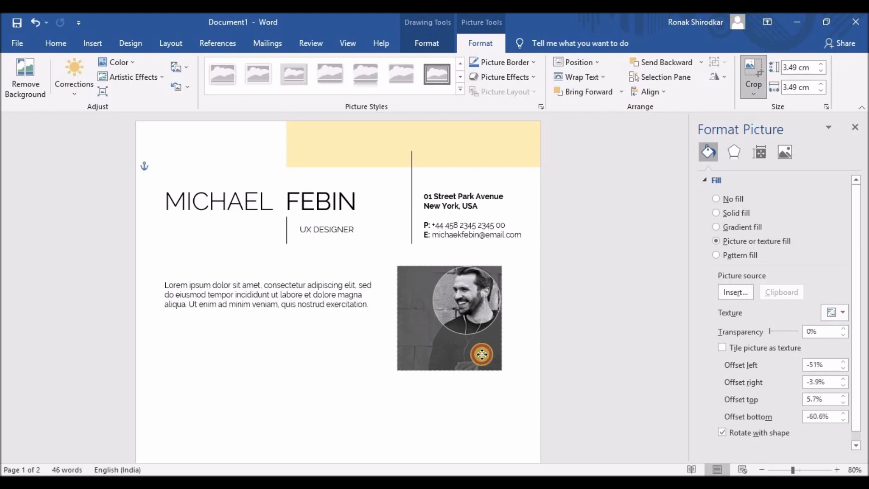
pyautogui.click(525, 342)
pyautogui.click(495, 313)
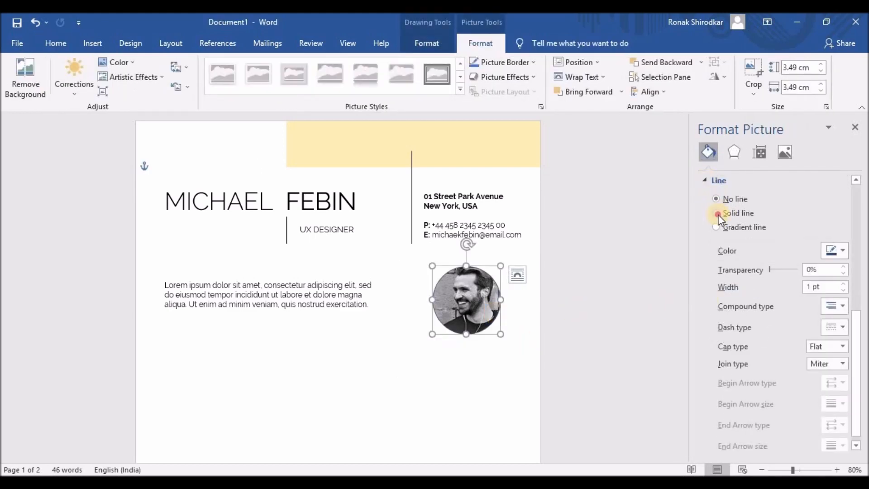
pyautogui.click(481, 357)
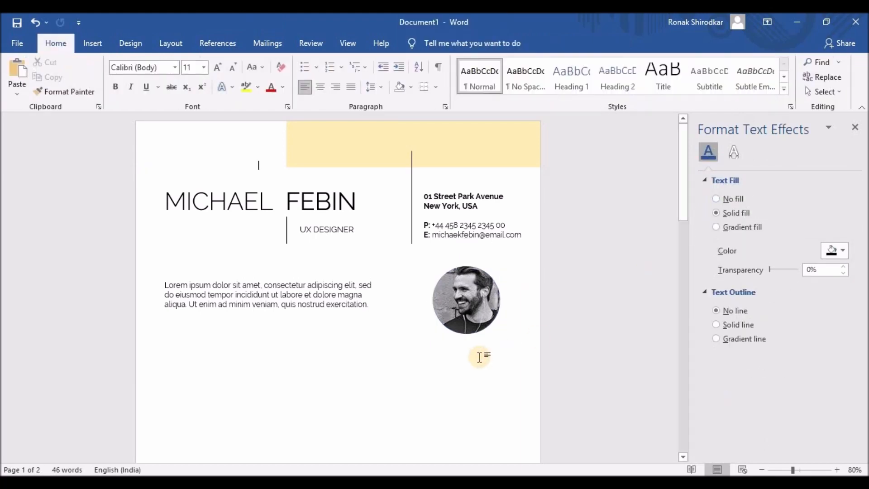
# - Draw a small oval circle just left of the round photo
pyautogui.click(92, 43)
pyautogui.click(186, 66)
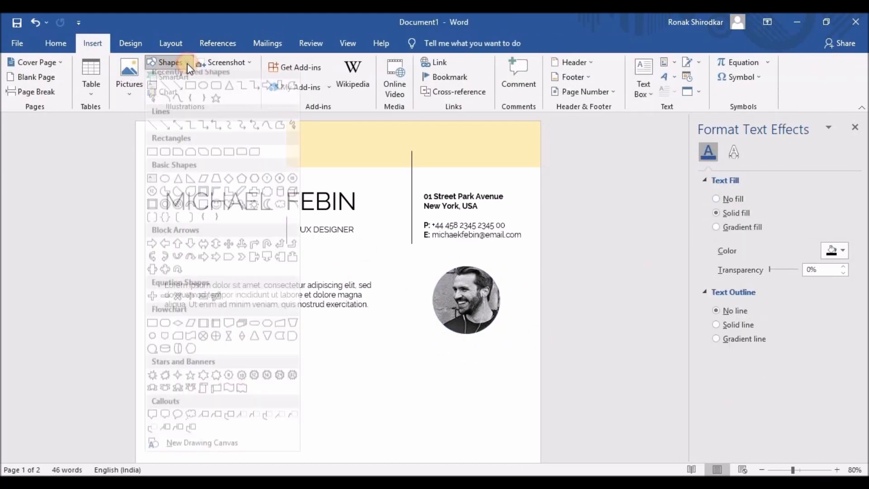
pyautogui.click(202, 85)
pyautogui.moveTo(403, 288)
pyautogui.mouseDown()
pyautogui.moveTo(418, 310)
pyautogui.moveTo(412, 294)
pyautogui.mouseUp()
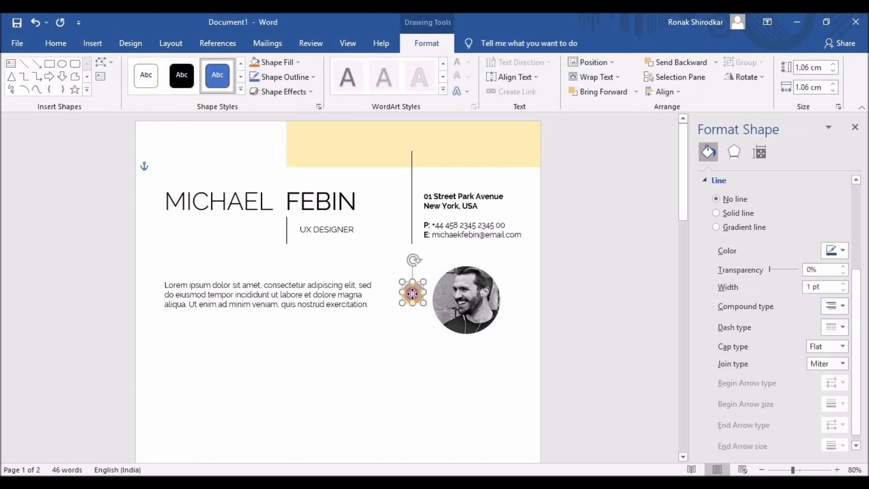
pyautogui.moveTo(411, 294); pyautogui.dragTo(412, 295)
# - Nudge the round photo up slightly beside the small circle
pyautogui.click(469, 304)
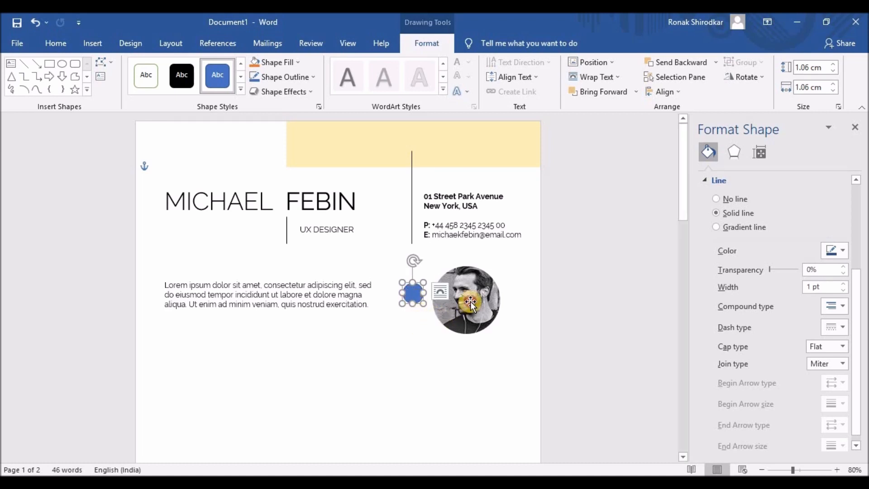
pyautogui.click(408, 295)
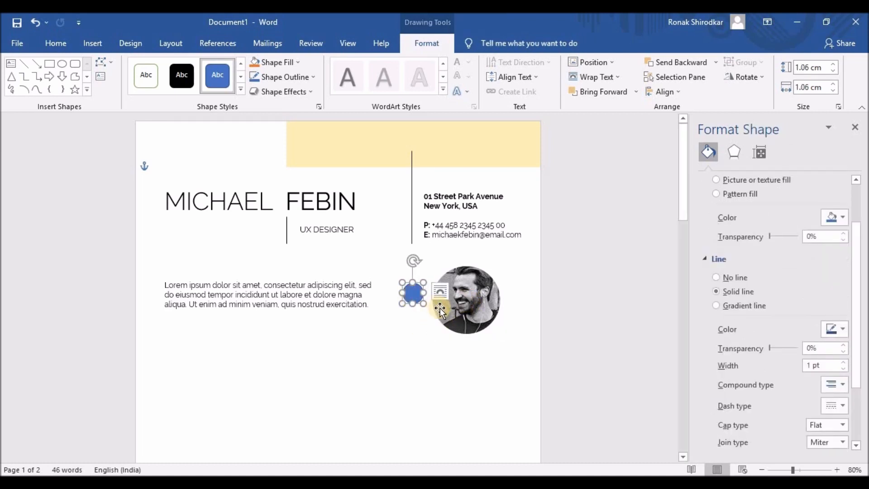
pyautogui.click(475, 302)
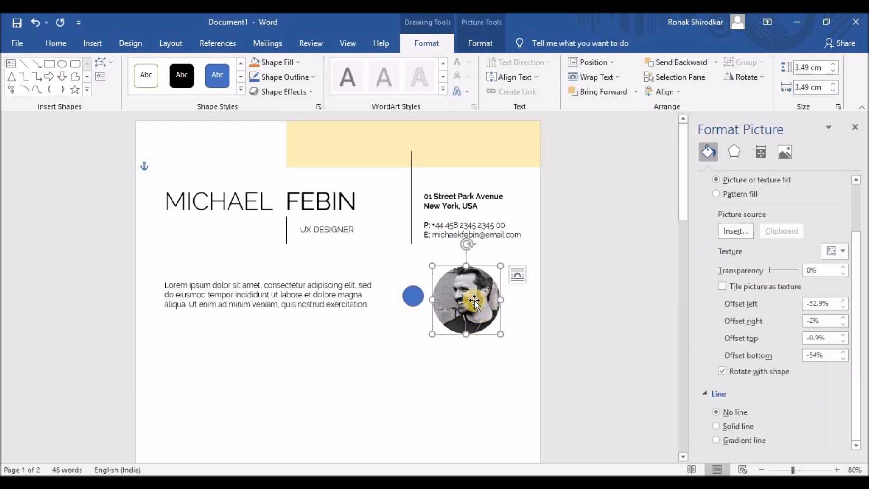
pyautogui.click(410, 295)
pyautogui.click(463, 300)
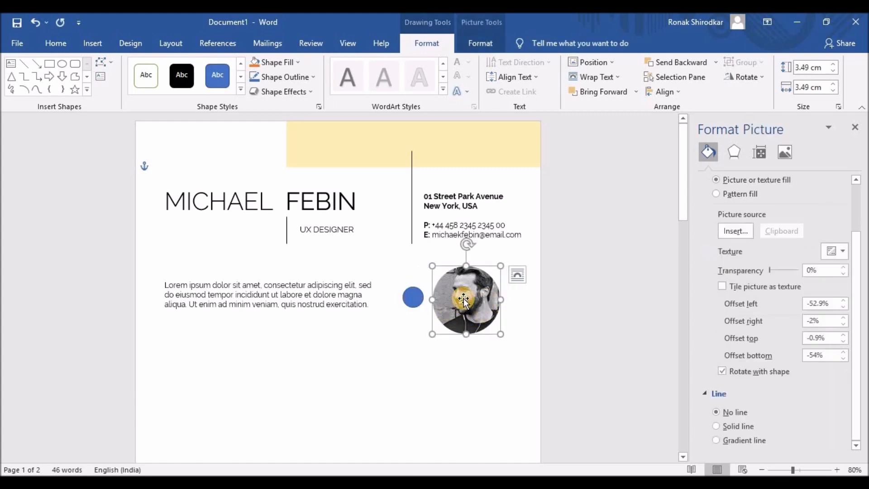
pyautogui.press('Up')
# - Remove the small circle's outline and fill it with standard orange-yellow
pyautogui.click(409, 296)
pyautogui.click(471, 299)
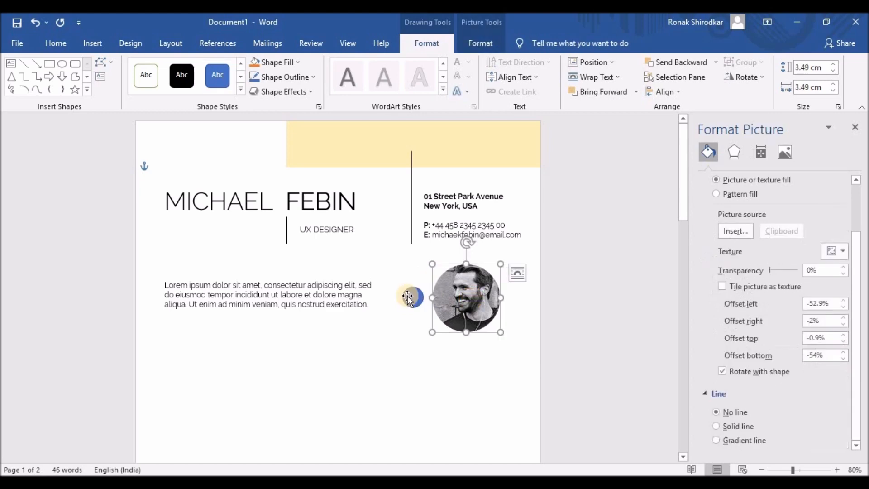
pyautogui.click(409, 298)
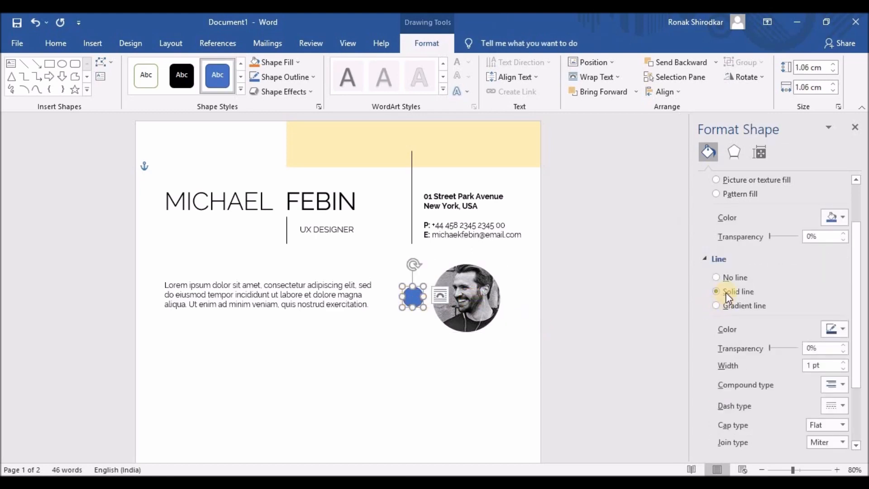
pyautogui.click(717, 277)
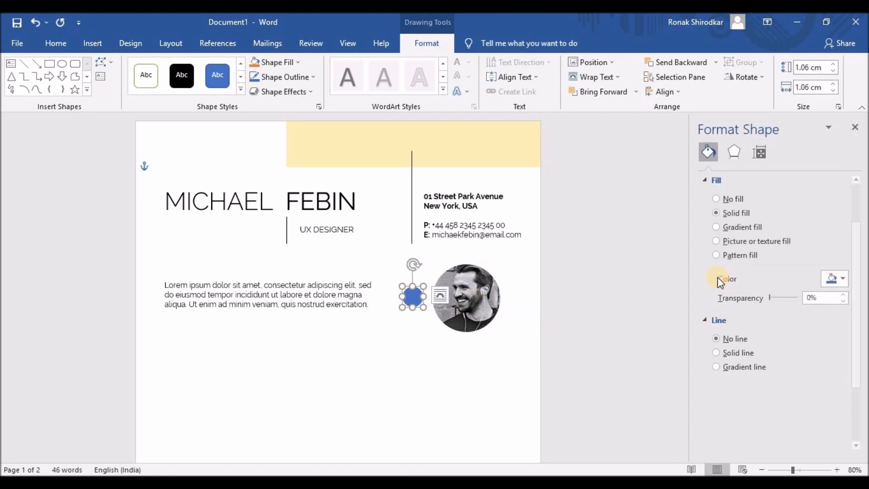
pyautogui.click(843, 273)
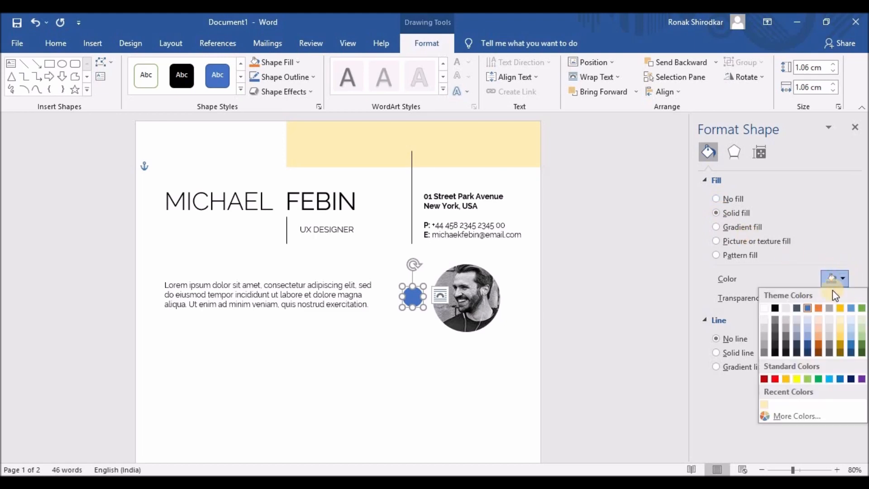
pyautogui.click(790, 381)
# - Paste a copy of the UX DESIGNER box, empty it, and move it onto the yellow circle
pyautogui.click(494, 366)
pyautogui.click(333, 229)
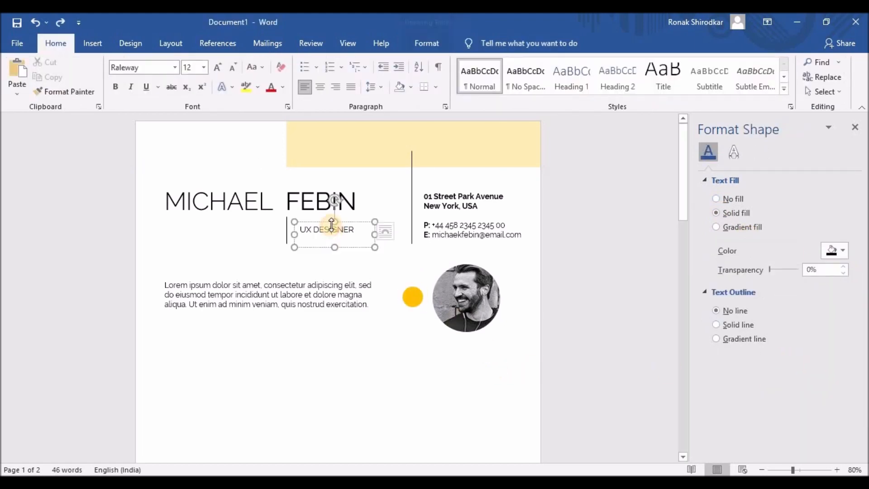
pyautogui.hotkey('ctrl', 'v')
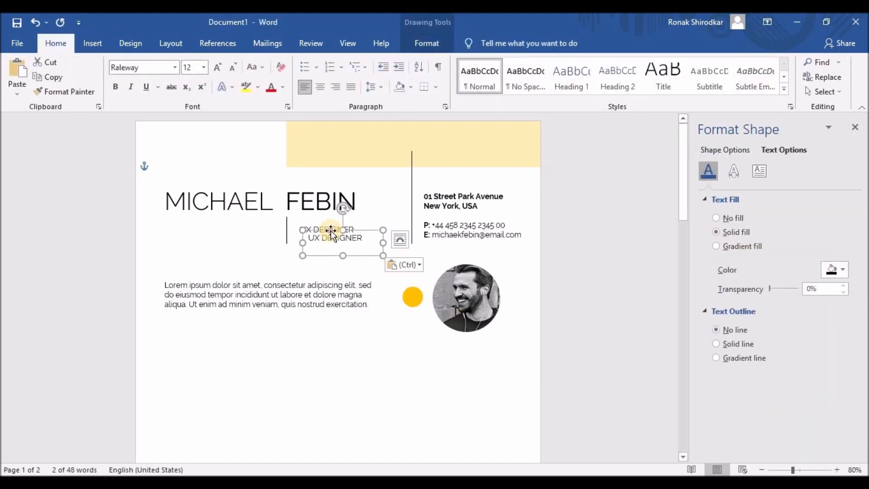
pyautogui.moveTo(331, 231); pyautogui.dragTo(324, 300)
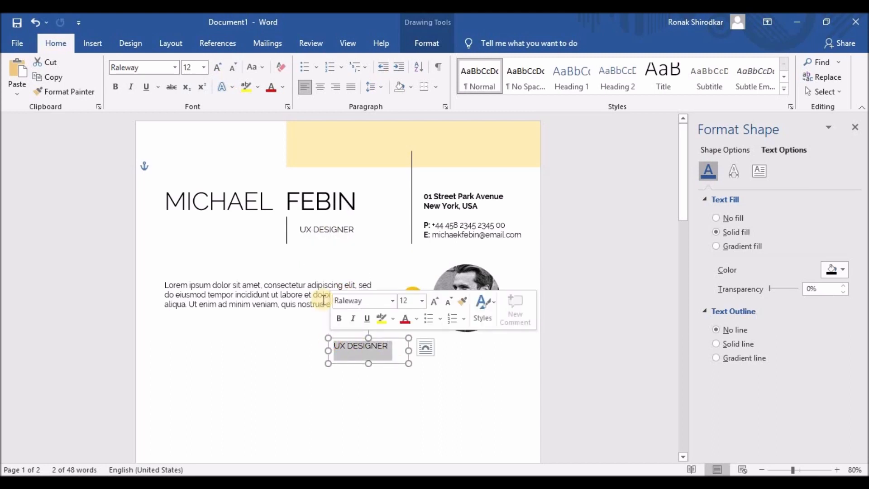
pyautogui.press('Delete')
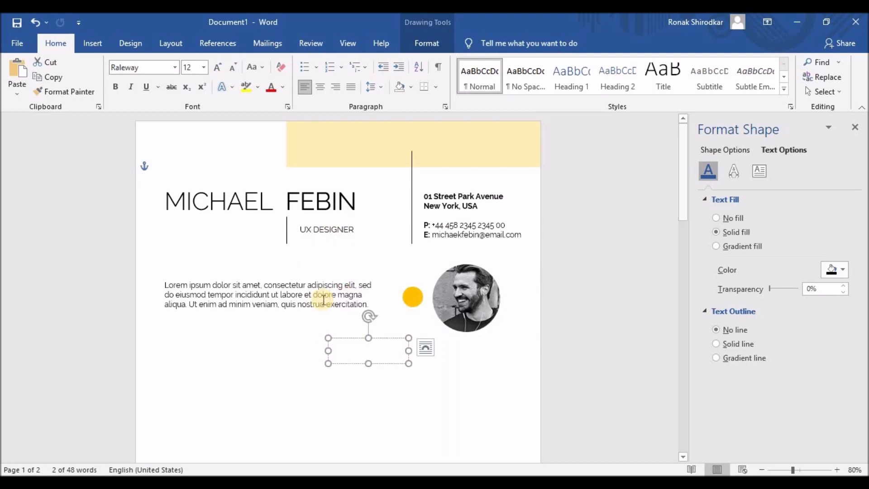
pyautogui.moveTo(329, 349); pyautogui.dragTo(412, 299)
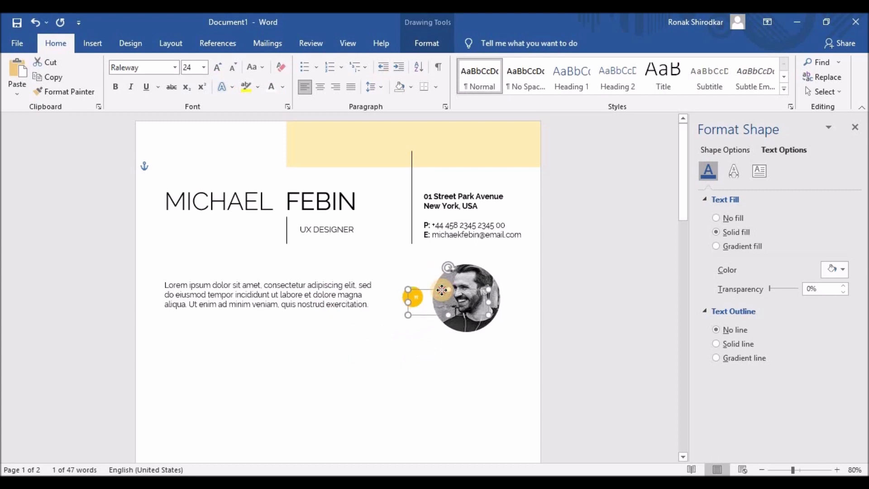
# - Enlarge the quote mark to 48 pt and narrow and centre its box within the circle
pyautogui.tripleClick(411, 298)
pyautogui.click(507, 263)
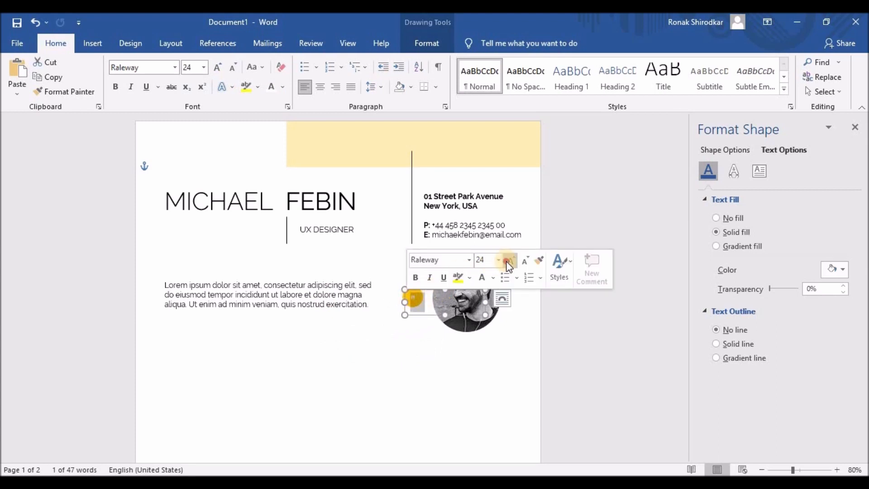
pyautogui.click(507, 262)
pyautogui.click(507, 262)
pyautogui.click(507, 262)
pyautogui.click(443, 298)
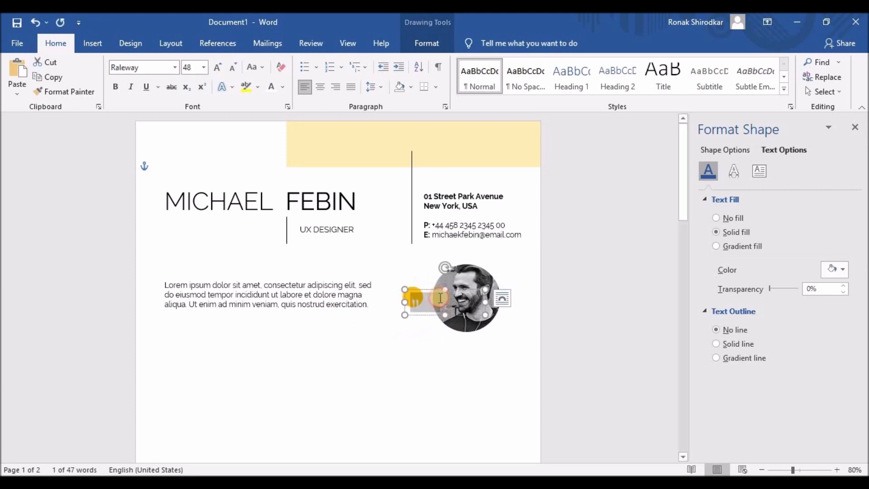
pyautogui.moveTo(487, 303); pyautogui.dragTo(408, 283)
pyautogui.press('Up')
pyautogui.press('Up')
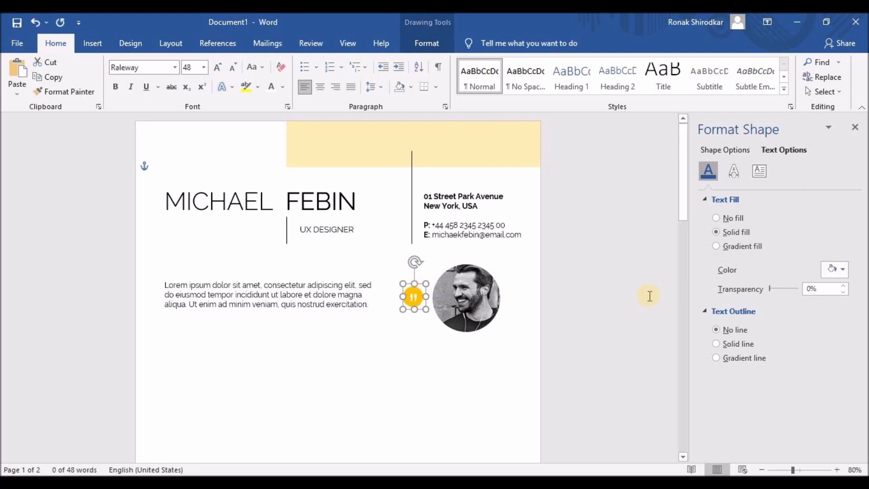
pyautogui.click(427, 370)
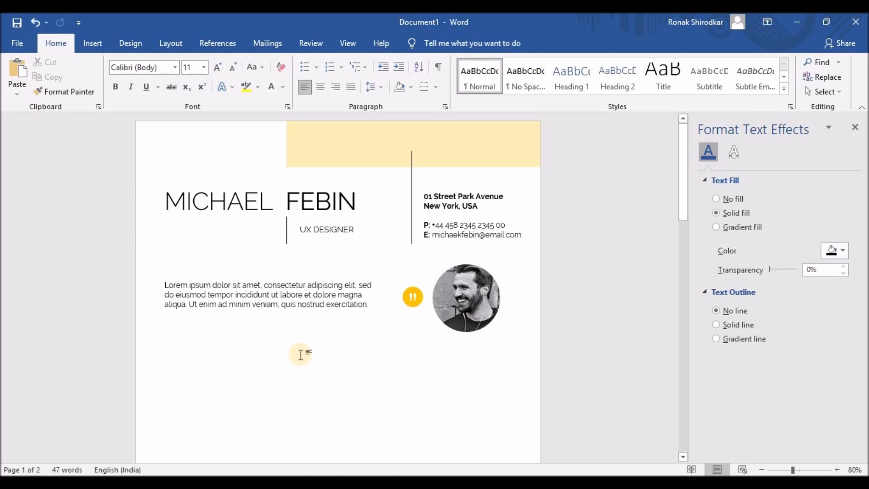
# - Copy the UX DESIGNER box below the paragraph and make it a bold 14 pt EDUCATION heading
pyautogui.scroll(-4, 329, 355)
pyautogui.scroll(3, 330, 355)
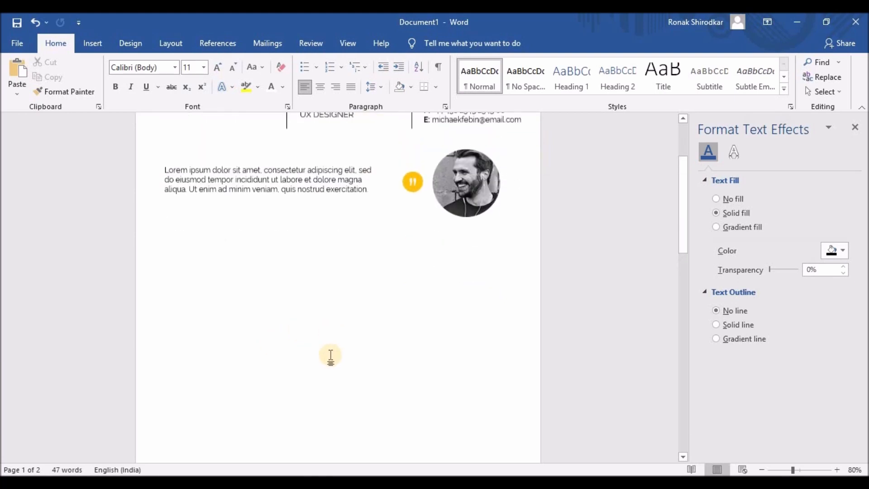
pyautogui.click(332, 200)
pyautogui.moveTo(325, 200); pyautogui.dragTo(220, 326)
pyautogui.write('EDUCATION')
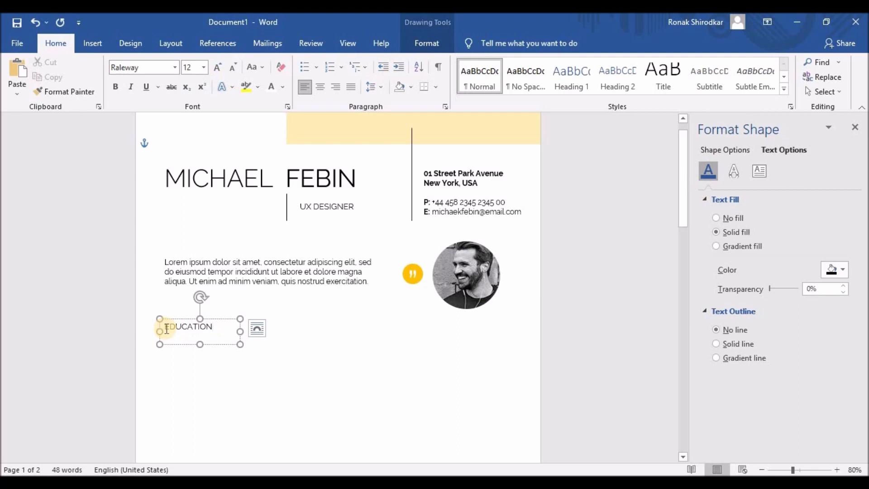
pyautogui.moveTo(163, 326); pyautogui.dragTo(216, 326)
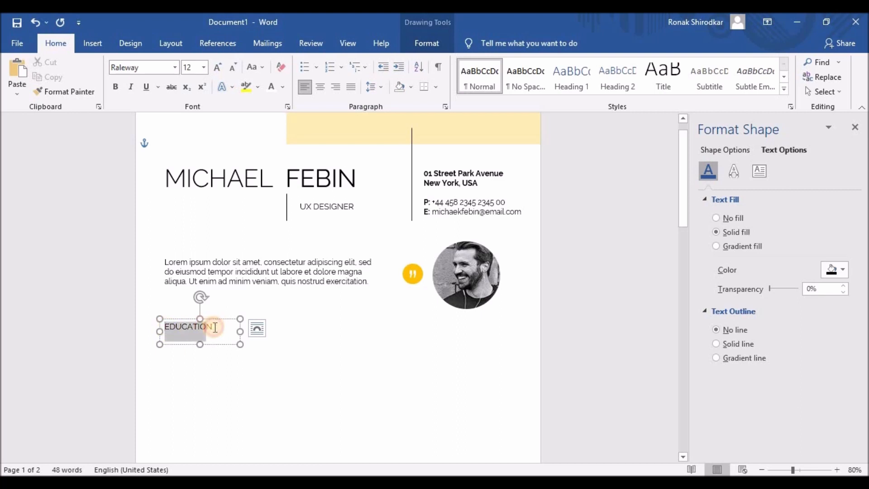
pyautogui.click(221, 306)
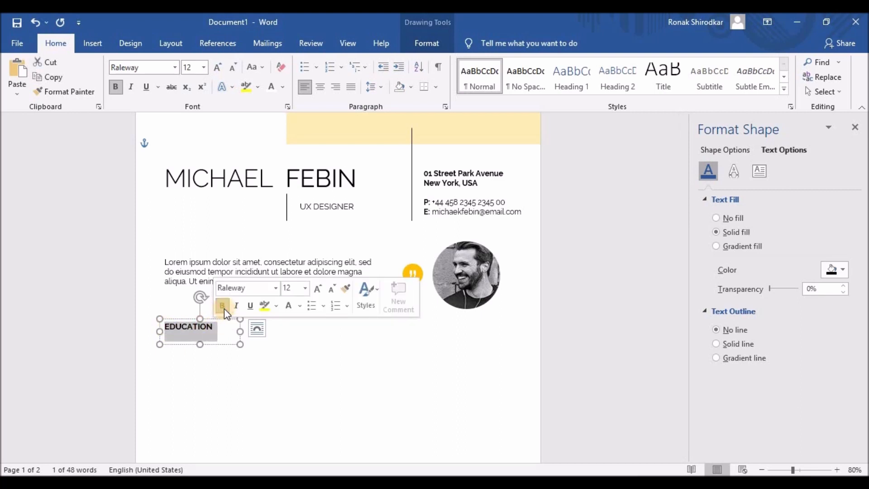
pyautogui.click(317, 288)
# - Space out the letters of EDUCATION evenly and resize its box to fit
pyautogui.click(171, 328)
pyautogui.click(182, 327)
pyautogui.click(191, 328)
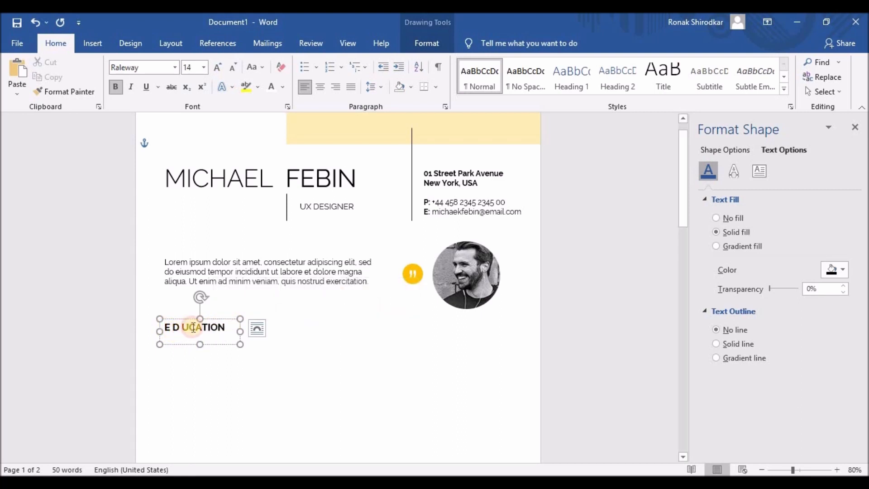
pyautogui.click(199, 327)
pyautogui.click(209, 328)
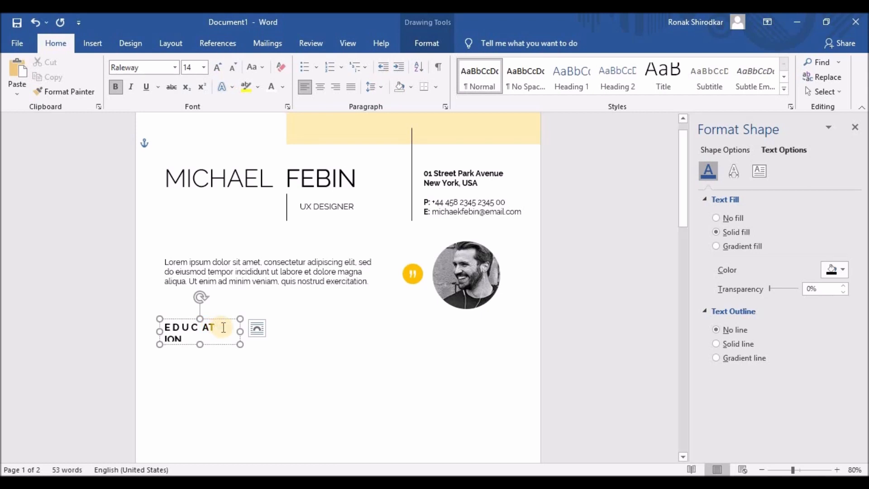
pyautogui.press('BackSpace')
pyautogui.moveTo(240, 332); pyautogui.dragTo(283, 328)
pyautogui.click(174, 329)
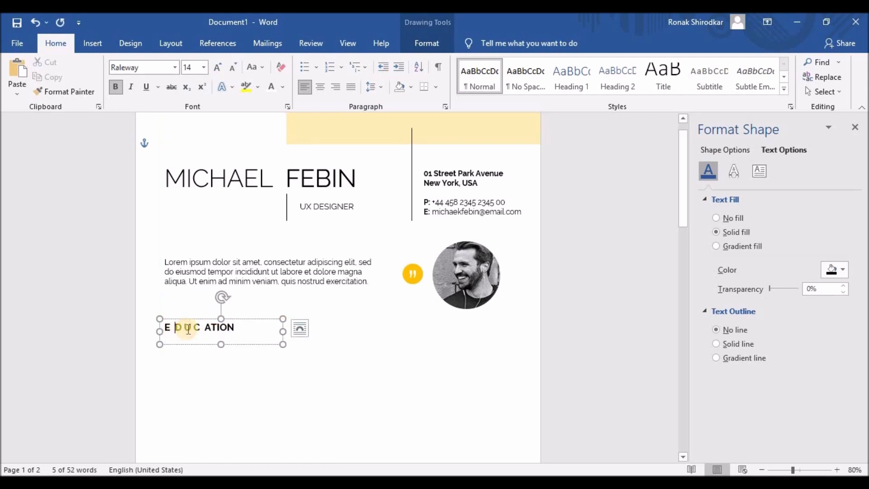
pyautogui.click(194, 328)
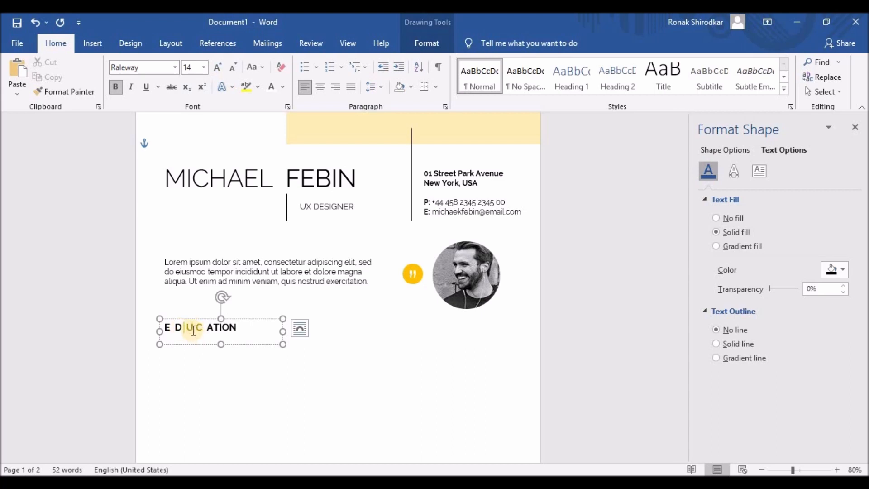
pyautogui.click(216, 328)
pyautogui.click(225, 327)
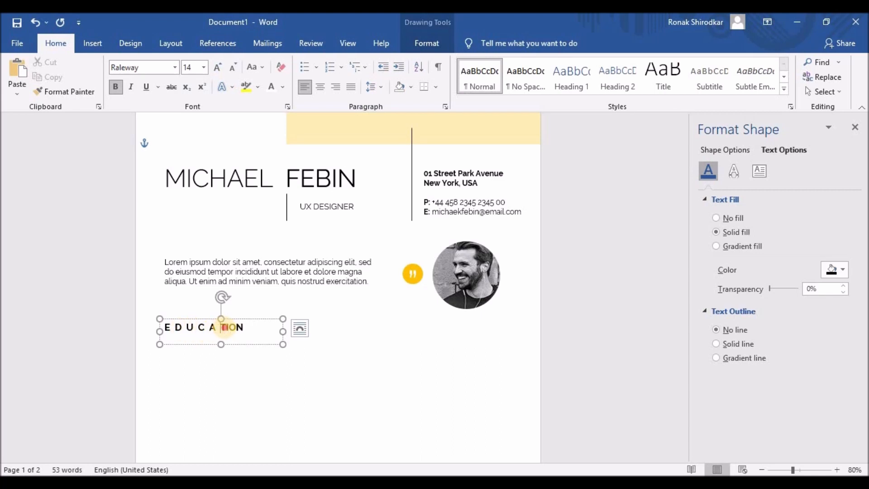
pyautogui.click(234, 328)
pyautogui.click(246, 328)
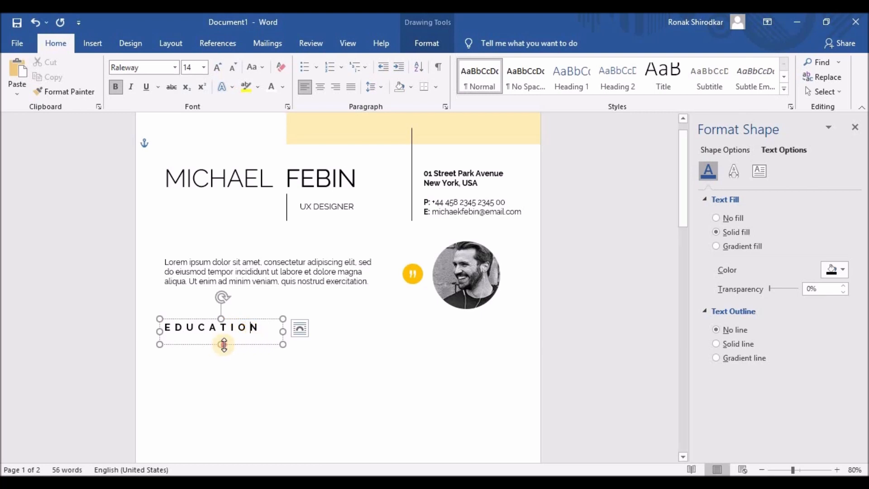
pyautogui.moveTo(222, 344); pyautogui.dragTo(253, 347)
# - Copy the EDUCATION box below it at 11 pt with UNIVERSITY NAME, Degree | Major Subject, and dates lines
pyautogui.click(161, 347)
pyautogui.click(374, 310)
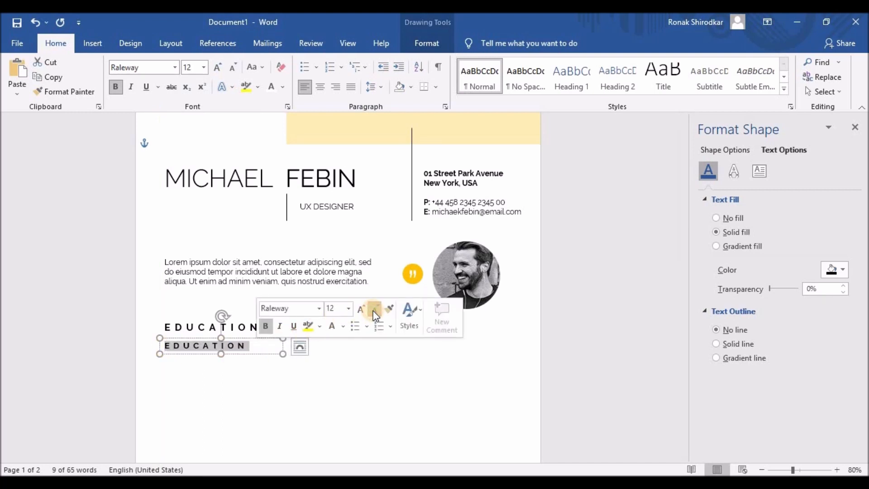
pyautogui.click(374, 315)
pyautogui.write('U')
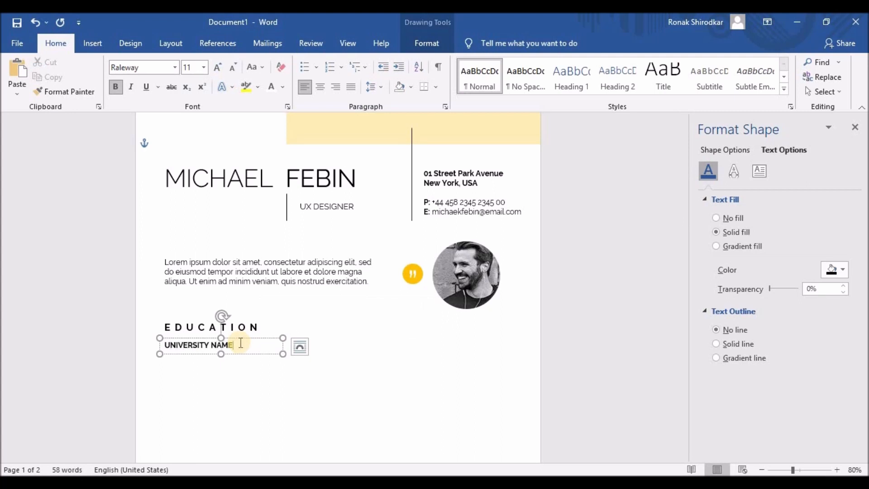
pyautogui.write('NIVERSITY NAME')
pyautogui.moveTo(220, 354); pyautogui.dragTo(222, 374)
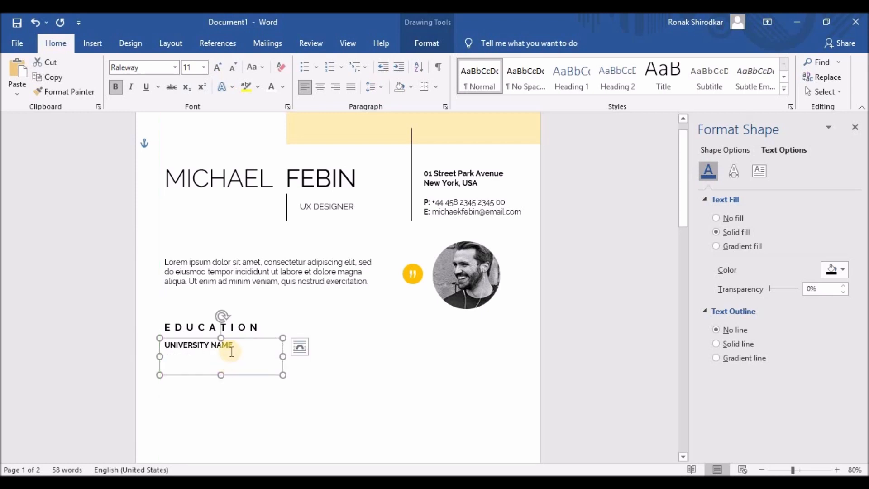
pyautogui.press('Return')
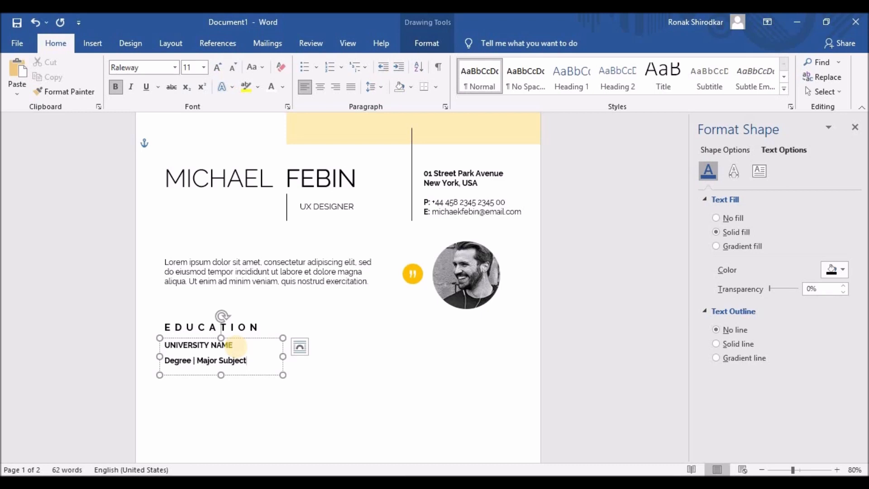
pyautogui.press('Return')
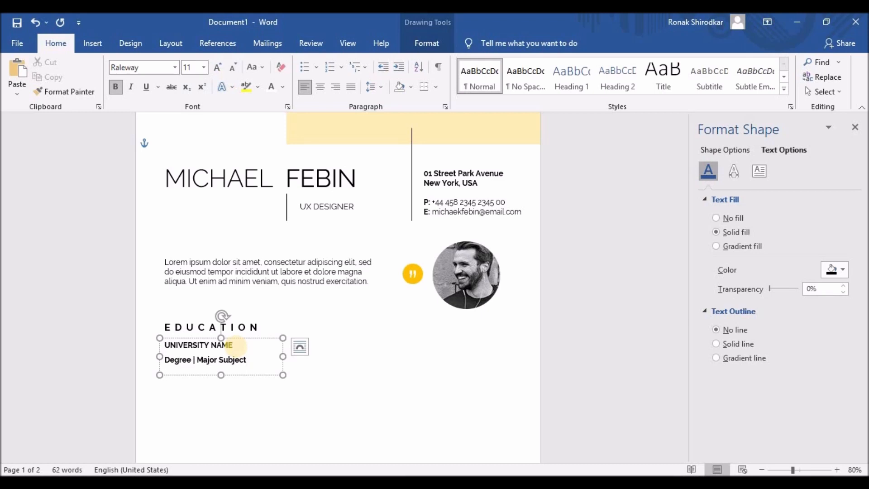
pyautogui.write('20')
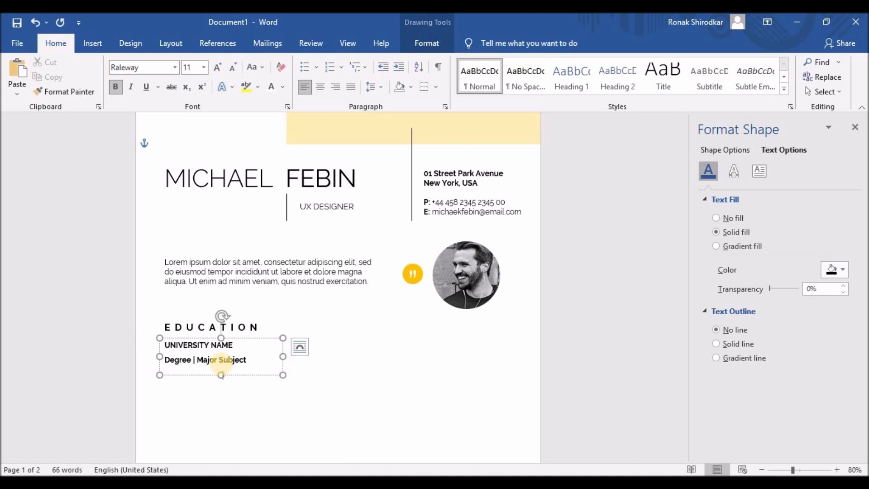
# - Unbold the degree and date lines and remove the space after their paragraphs
pyautogui.moveTo(221, 376); pyautogui.dragTo(164, 359)
pyautogui.click(176, 340)
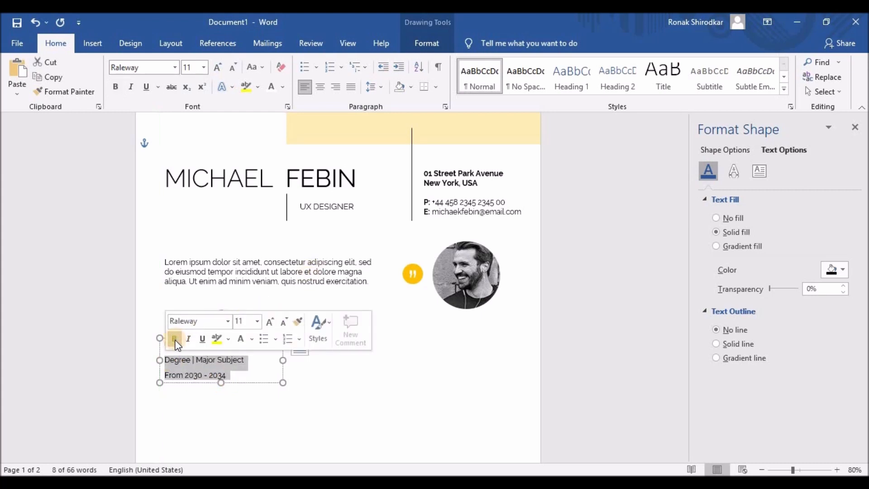
pyautogui.click(375, 87)
pyautogui.click(400, 225)
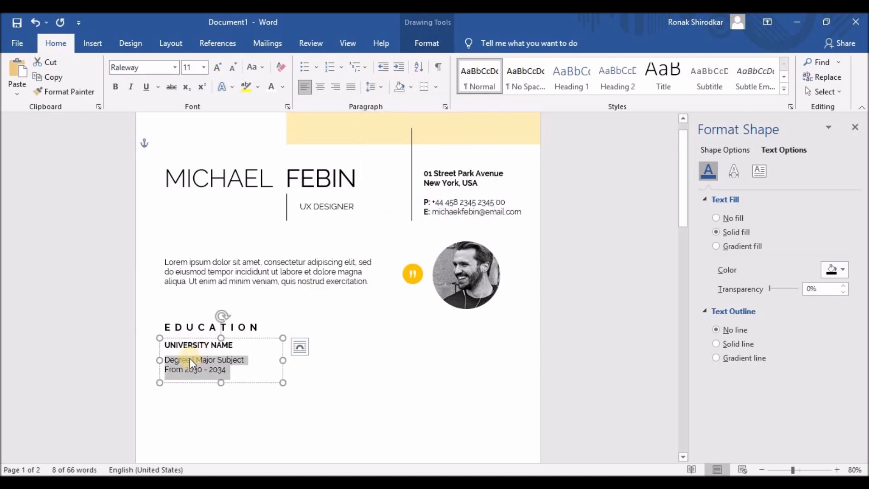
pyautogui.moveTo(189, 358); pyautogui.dragTo(229, 370)
pyautogui.click(227, 371)
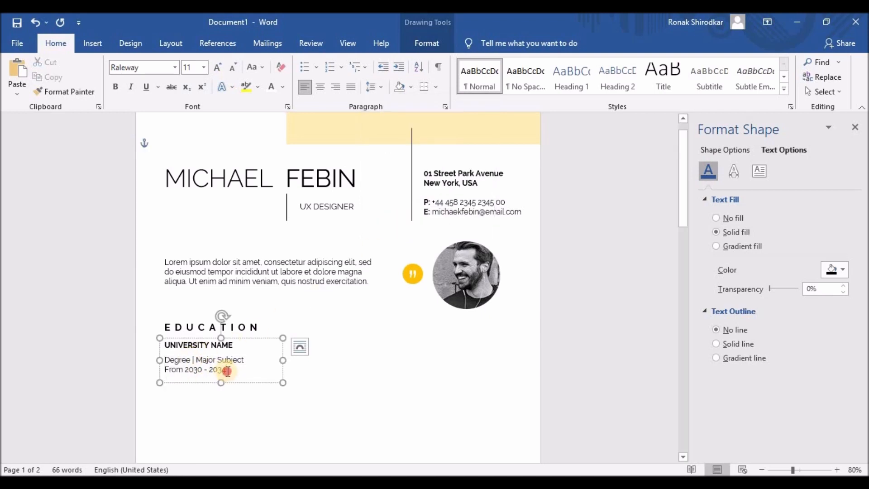
pyautogui.click(379, 87)
pyautogui.click(403, 225)
# - Adjust the education entry's line spacing and narrow its text box to fit the text
pyautogui.click(233, 369)
pyautogui.moveTo(234, 369); pyautogui.dragTo(164, 345)
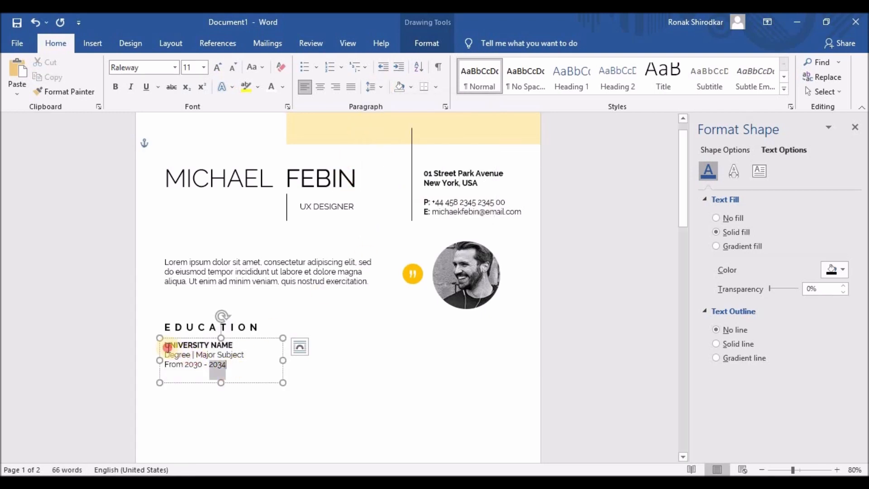
pyautogui.click(379, 87)
pyautogui.click(389, 119)
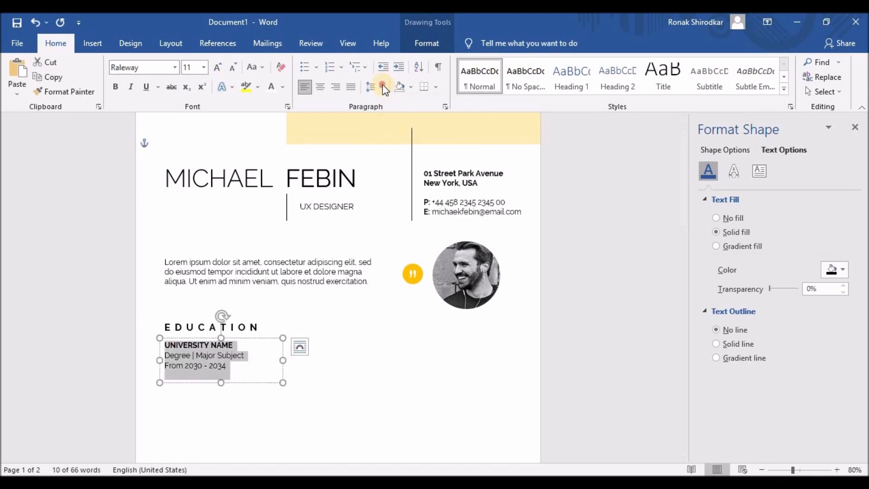
pyautogui.click(379, 87)
pyautogui.click(390, 135)
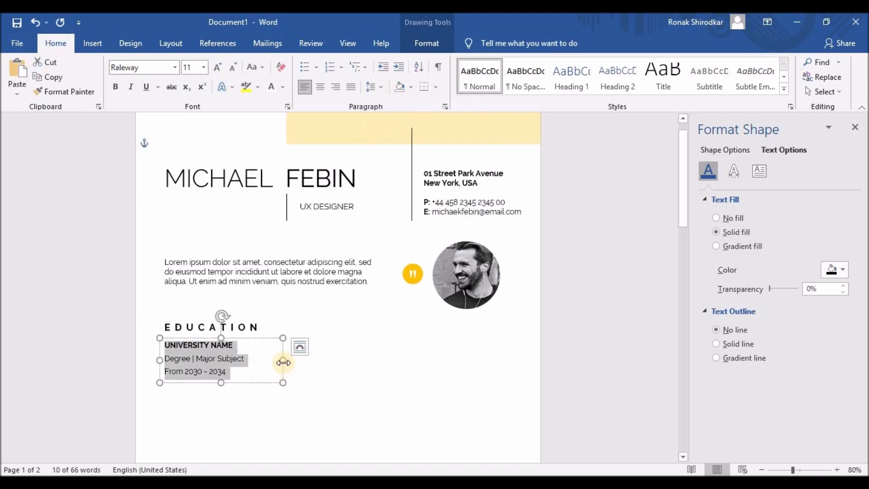
pyautogui.moveTo(283, 360); pyautogui.dragTo(271, 361)
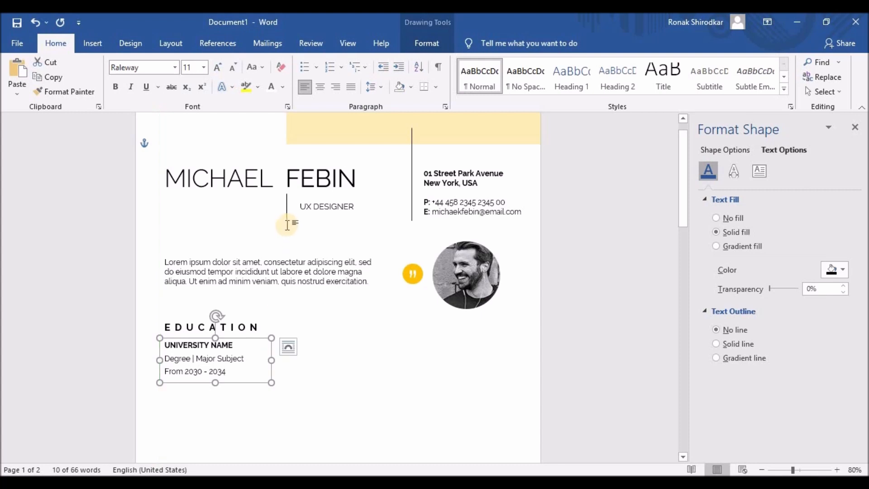
pyautogui.click(287, 211)
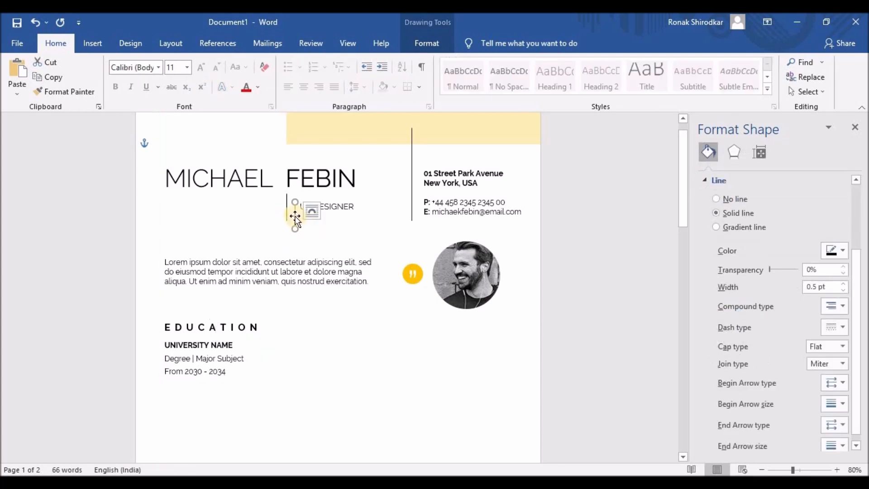
# - Duplicate the vertical line under UX DESIGNER and place it beside UNIVERSITY NAME
pyautogui.moveTo(287, 212); pyautogui.dragTo(287, 234)
pyautogui.press('Down')
pyautogui.press('Down')
pyautogui.press('Down')
pyautogui.press('Down')
pyautogui.press('Down')
pyautogui.press('Down')
pyautogui.press('Down')
pyautogui.press('Down')
pyautogui.press('Down')
pyautogui.press('Down')
pyautogui.press('Down')
pyautogui.press('Down')
pyautogui.press('Down')
pyautogui.press('Down')
pyautogui.press('Down')
pyautogui.press('Down')
pyautogui.press('Down')
pyautogui.press('Down')
pyautogui.press('Down')
pyautogui.press('Down')
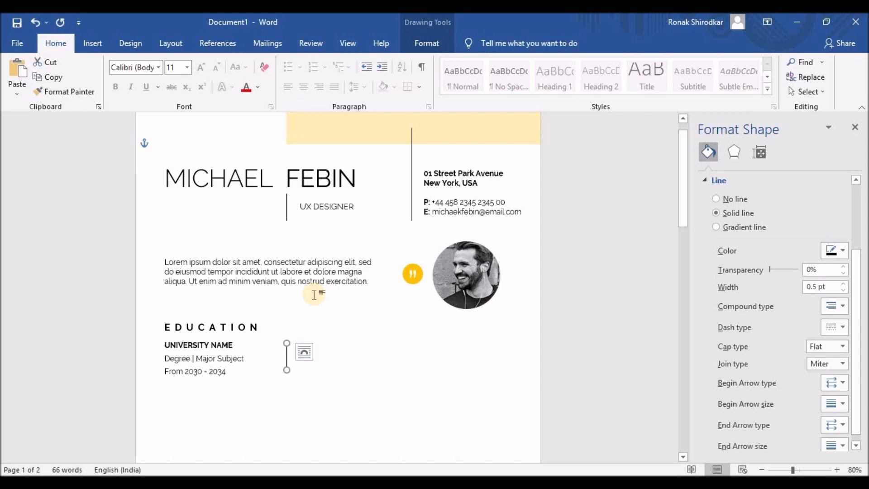
pyautogui.press('Down')
pyautogui.press('Down')
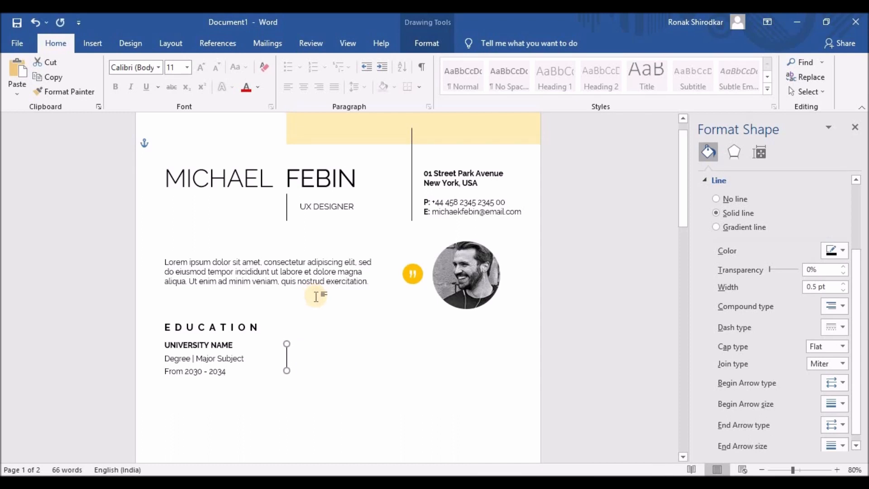
pyautogui.moveTo(286, 372); pyautogui.dragTo(286, 372)
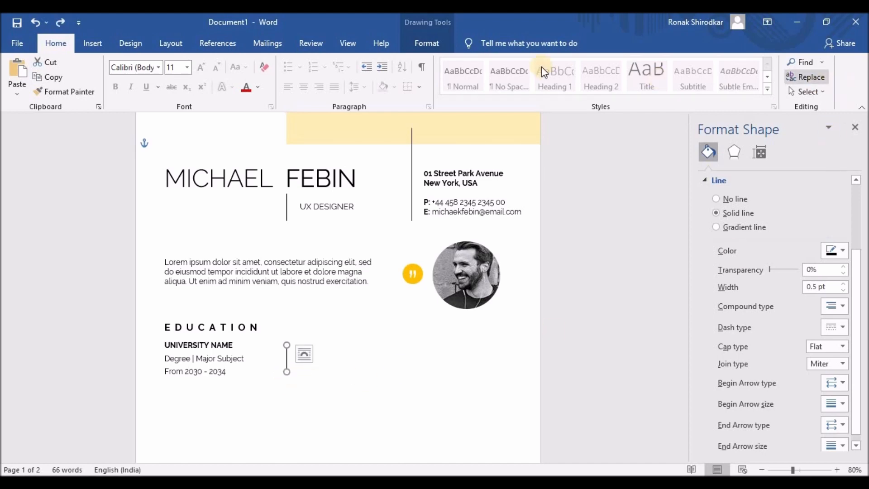
# - Make the copied line 1.6 cm tall and 1.5 pt thick
pyautogui.click(427, 43)
pyautogui.click(833, 64)
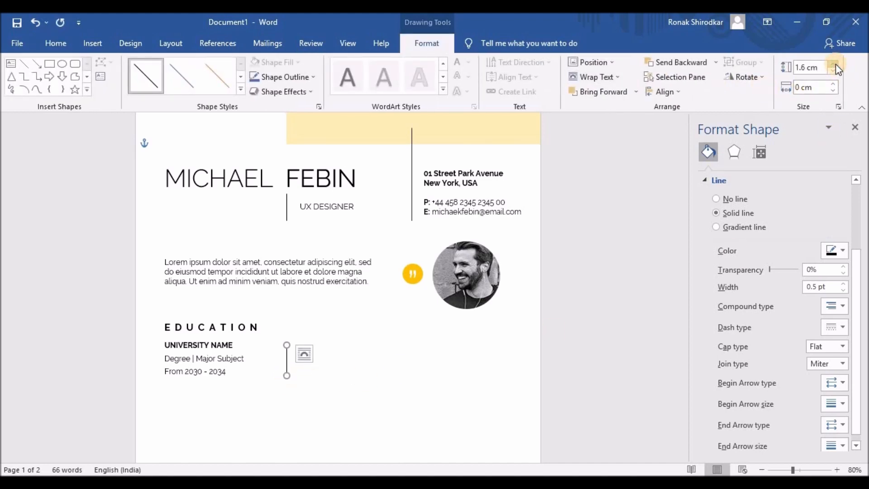
pyautogui.click(844, 284)
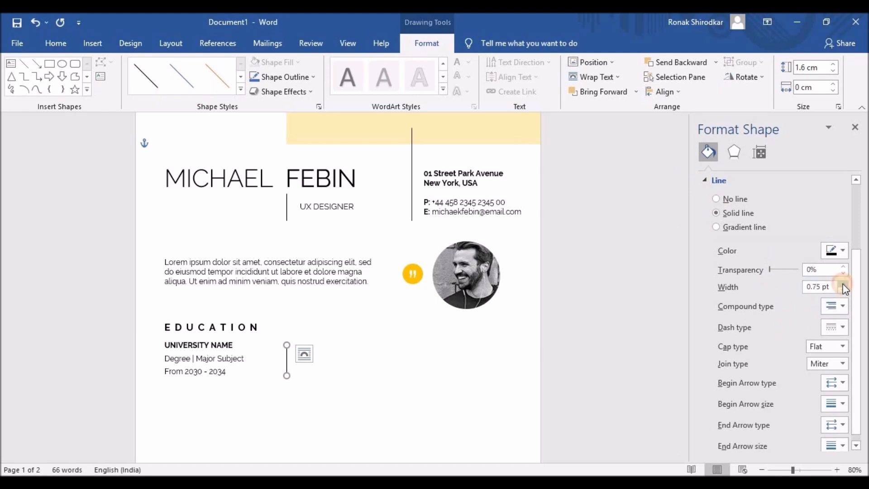
pyautogui.click(843, 284)
pyautogui.click(843, 285)
pyautogui.click(843, 285)
pyautogui.click(843, 284)
pyautogui.click(844, 291)
# - Copy the education block to the right into second and third columns, nudging the third into place
pyautogui.click(274, 379)
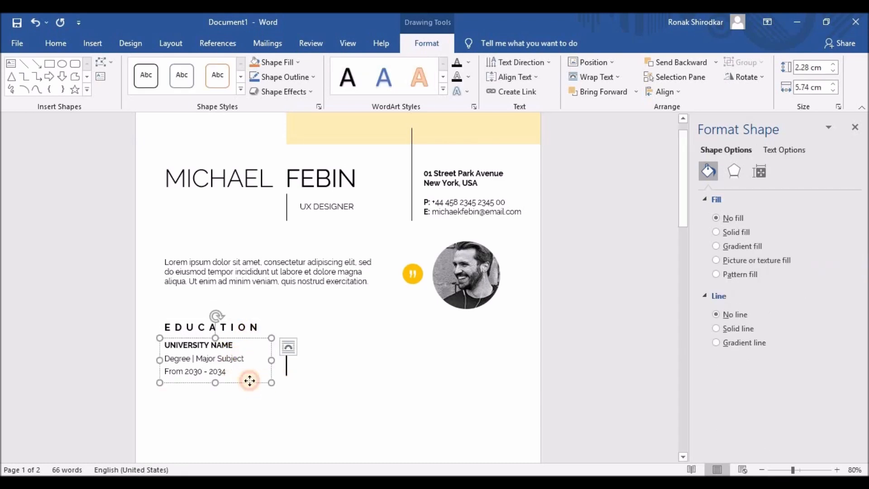
pyautogui.moveTo(249, 378); pyautogui.dragTo(315, 379)
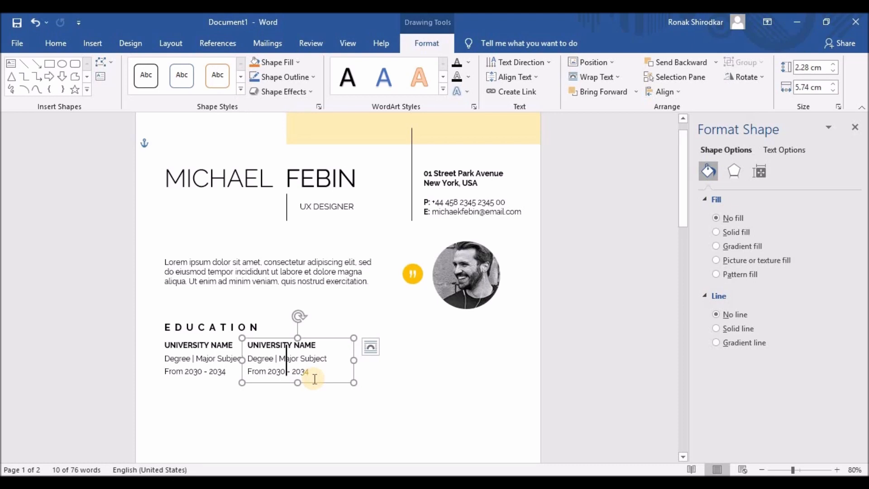
pyautogui.hotkey('ctrl', 'z')
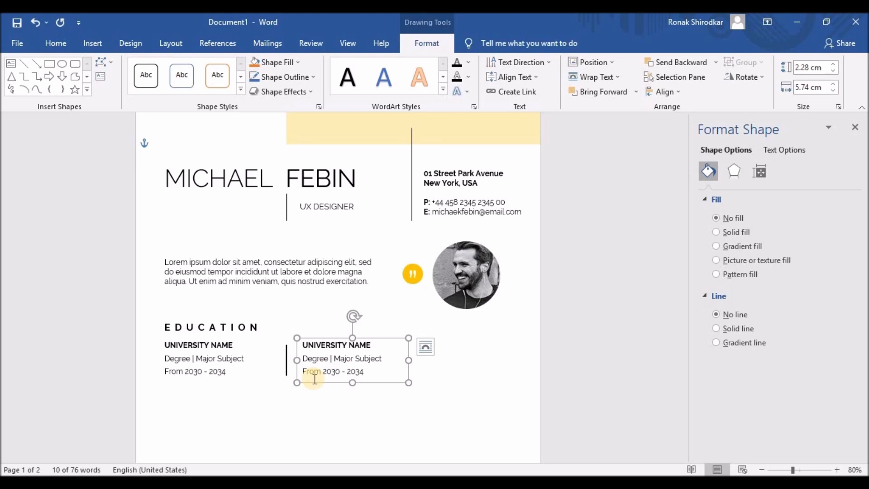
pyautogui.click(326, 367)
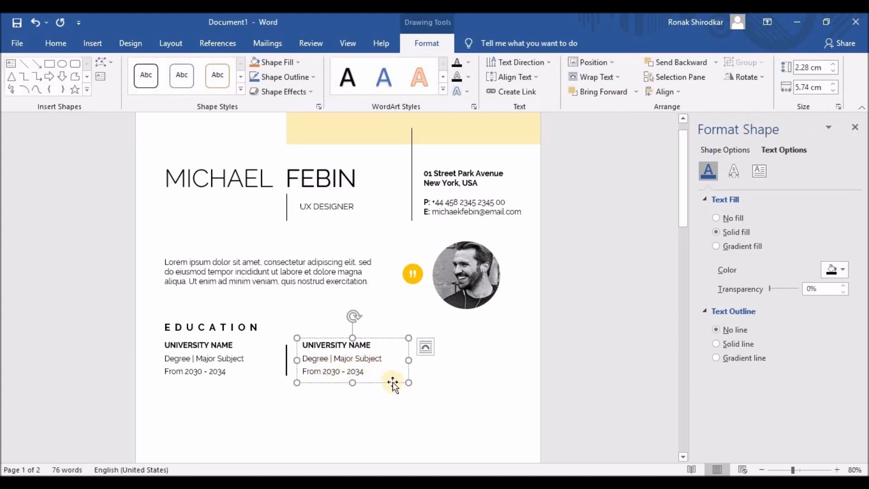
pyautogui.moveTo(393, 384); pyautogui.dragTo(477, 382)
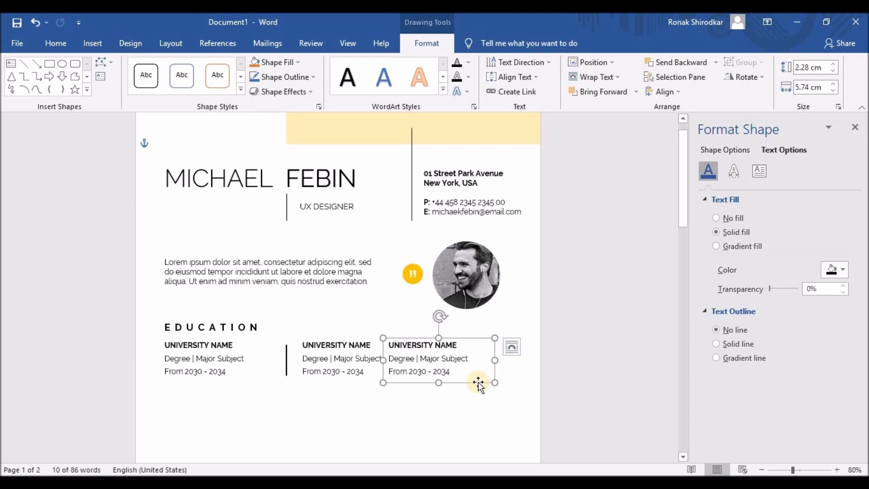
pyautogui.press('Right')
pyautogui.press('Right')
pyautogui.press('Right')
pyautogui.press('Right')
pyautogui.press('Right')
pyautogui.press('Right')
pyautogui.press('Right')
pyautogui.press('Left')
pyautogui.press('Left')
pyautogui.press('Left')
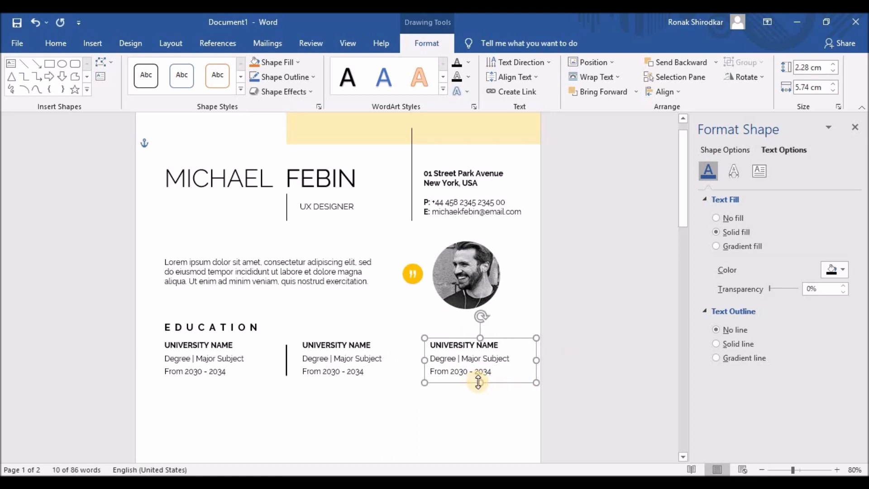
pyautogui.press('Left')
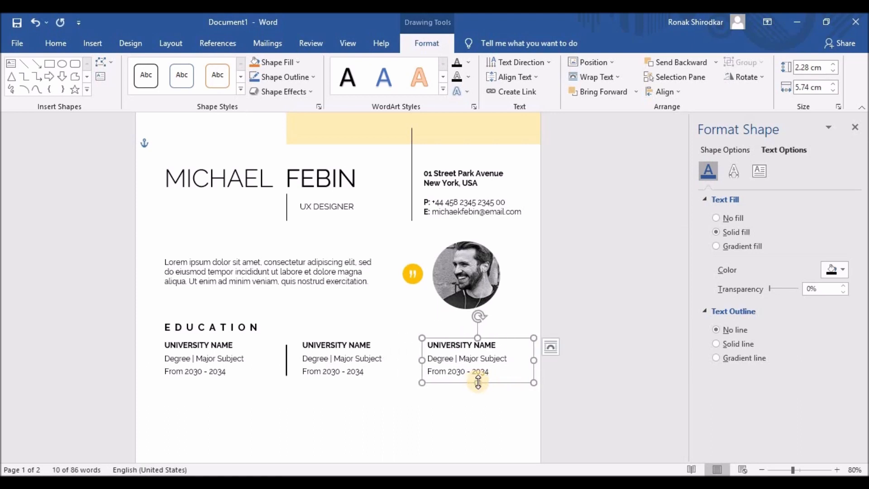
# - Thin the first education divider to 0.5 pt and make it 2 cm tall
pyautogui.click(286, 362)
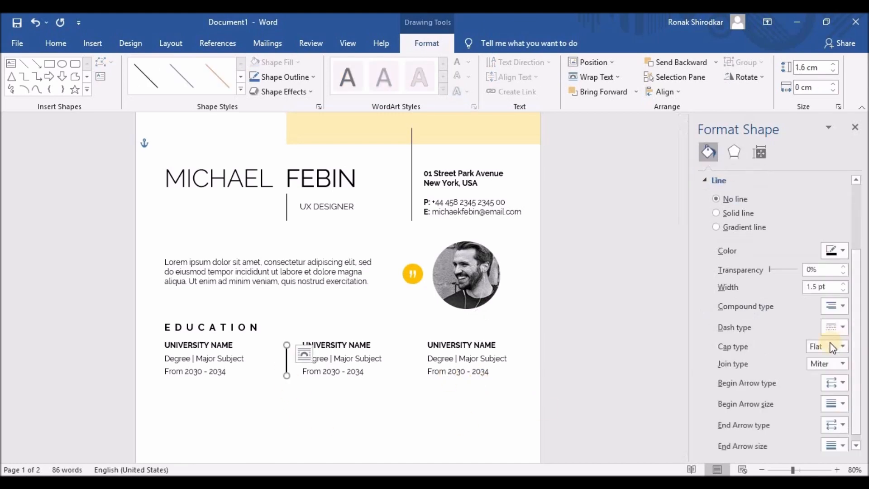
pyautogui.click(842, 291)
pyautogui.click(842, 291)
pyautogui.click(289, 354)
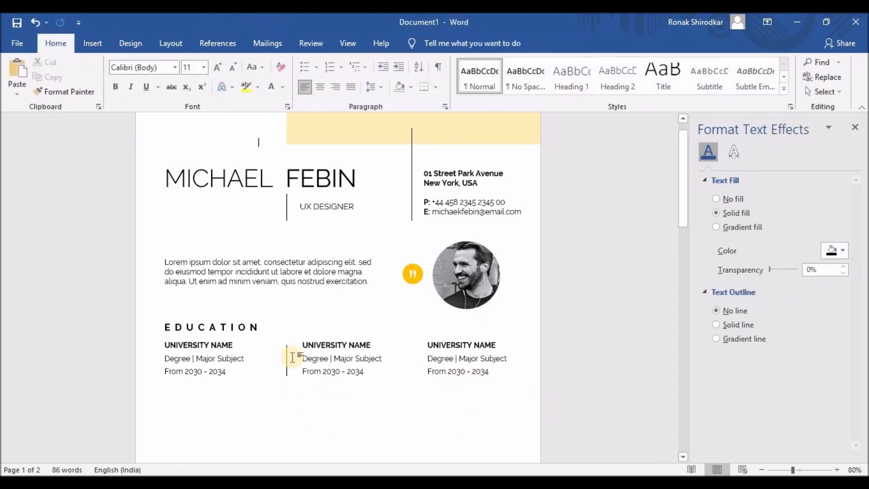
pyautogui.click(409, 347)
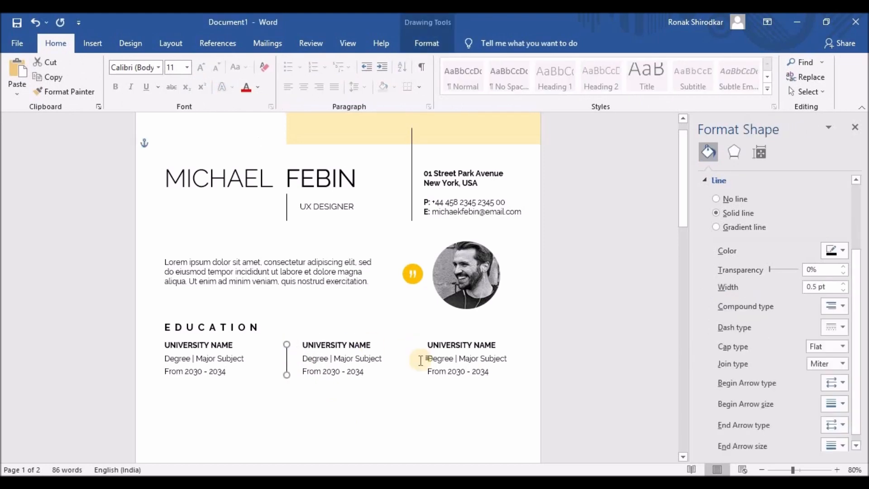
pyautogui.click(287, 362)
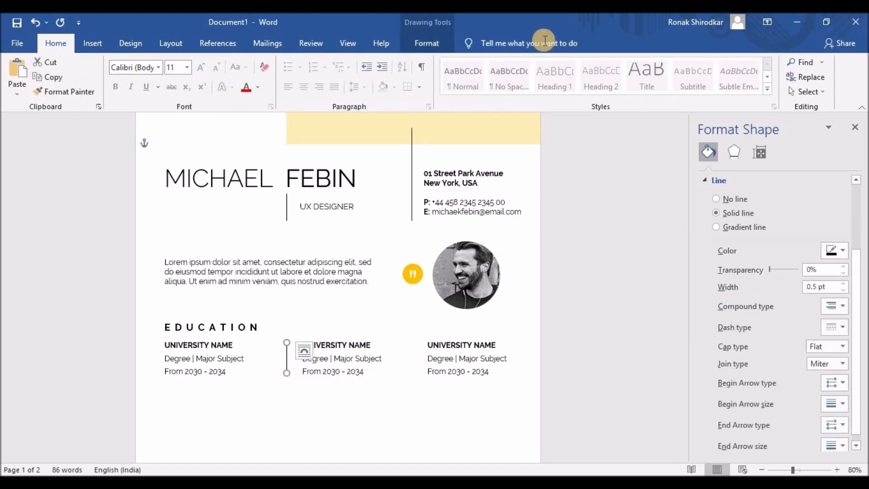
pyautogui.click(836, 65)
pyautogui.click(836, 64)
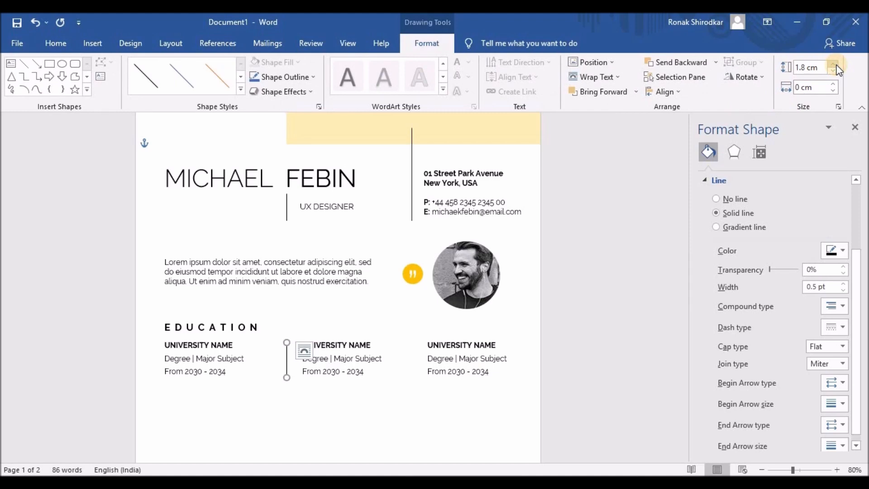
pyautogui.click(836, 71)
pyautogui.click(834, 66)
pyautogui.click(835, 65)
pyautogui.click(835, 66)
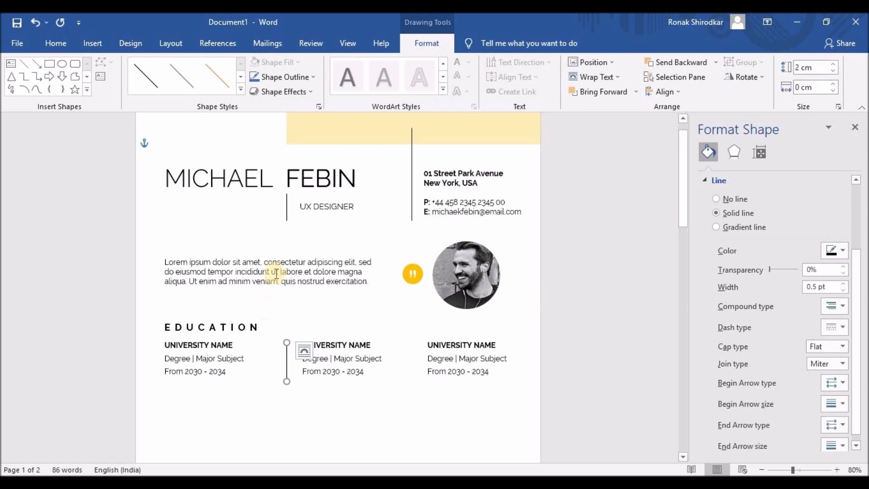
# - Copy the header line between columns two and three and set its height to 2 cm
pyautogui.click(412, 217)
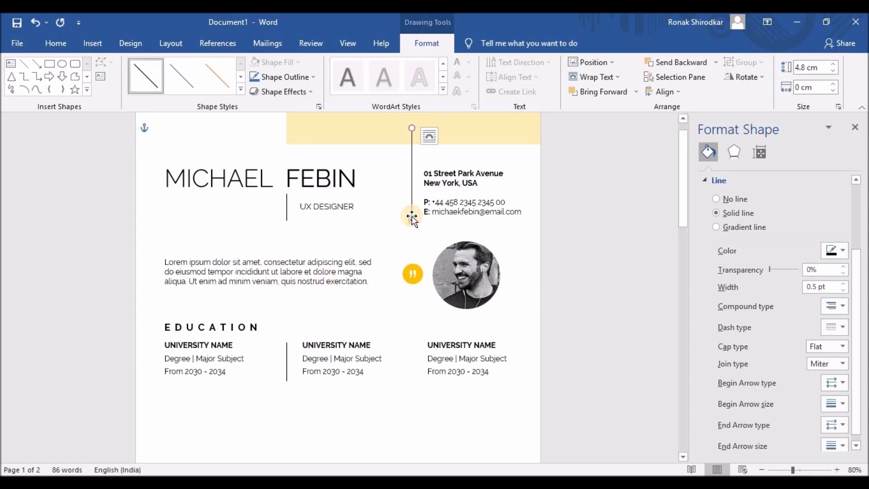
pyautogui.moveTo(412, 217); pyautogui.dragTo(412, 238)
pyautogui.press('Down')
pyautogui.press('Down')
pyautogui.press('Down')
pyautogui.press('Down')
pyautogui.press('Down')
pyautogui.press('Down')
pyautogui.press('Down')
pyautogui.press('Down')
pyautogui.press('Down')
pyautogui.press('Down')
pyautogui.press('Down')
pyautogui.press('Down')
pyautogui.press('Down')
pyautogui.press('Down')
pyautogui.press('Down')
pyautogui.press('Down')
pyautogui.press('Down')
pyautogui.press('Down')
pyautogui.press('Down')
pyautogui.press('Down')
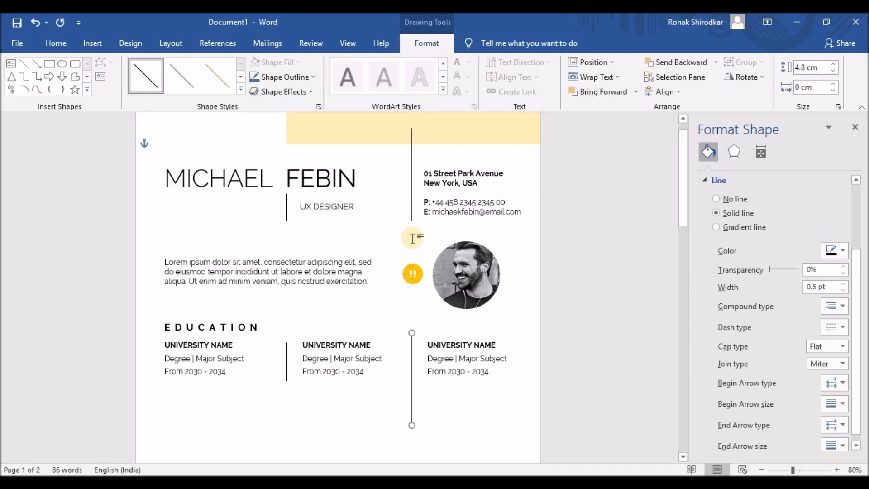
pyautogui.press('Down')
pyautogui.press('Down')
pyautogui.press('Down')
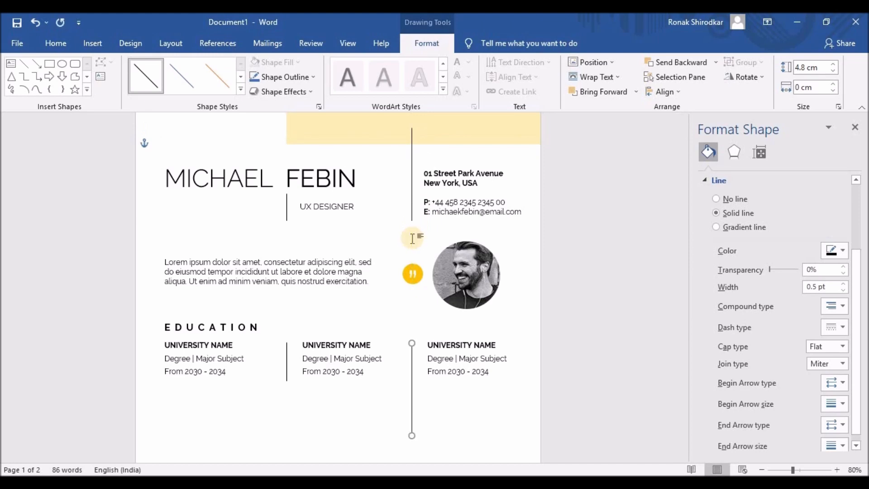
pyautogui.click(287, 359)
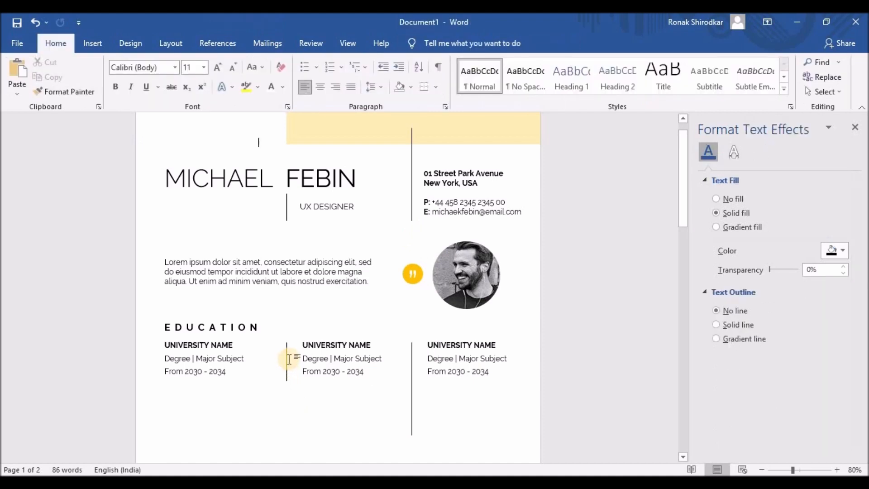
pyautogui.click(287, 357)
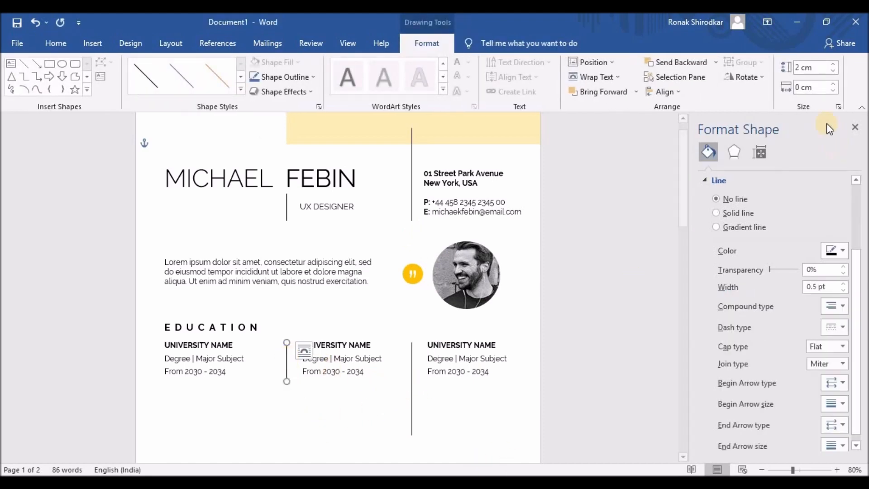
pyautogui.click(412, 376)
pyautogui.click(815, 67)
pyautogui.write('2')
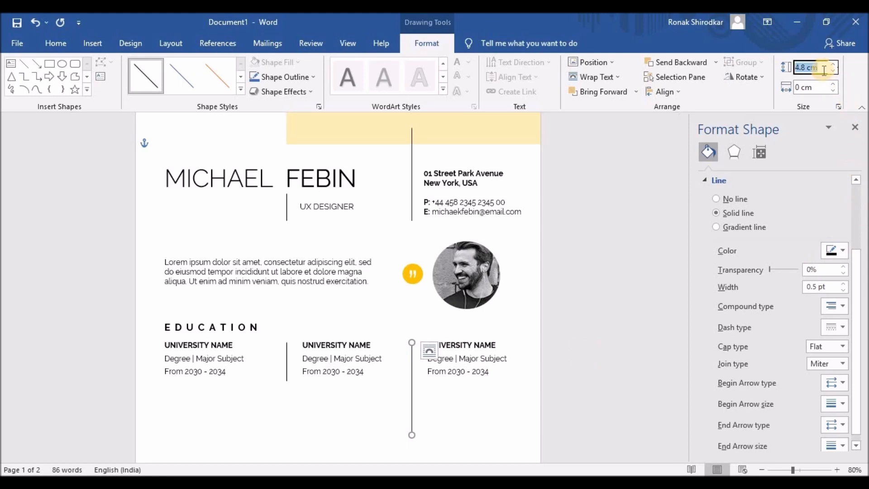
pyautogui.press('Tab')
pyautogui.click(443, 423)
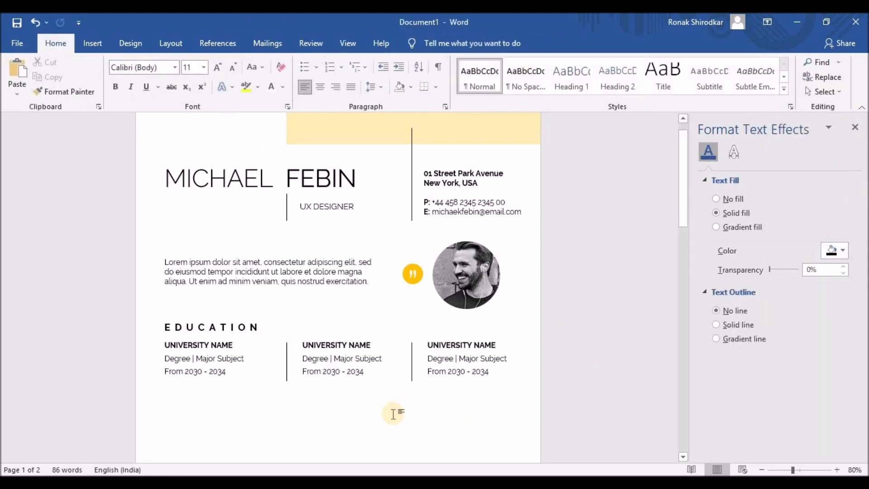
# - Duplicate the EDUCATION heading box and position the copy below the Education columns
pyautogui.scroll(-1, 393, 415)
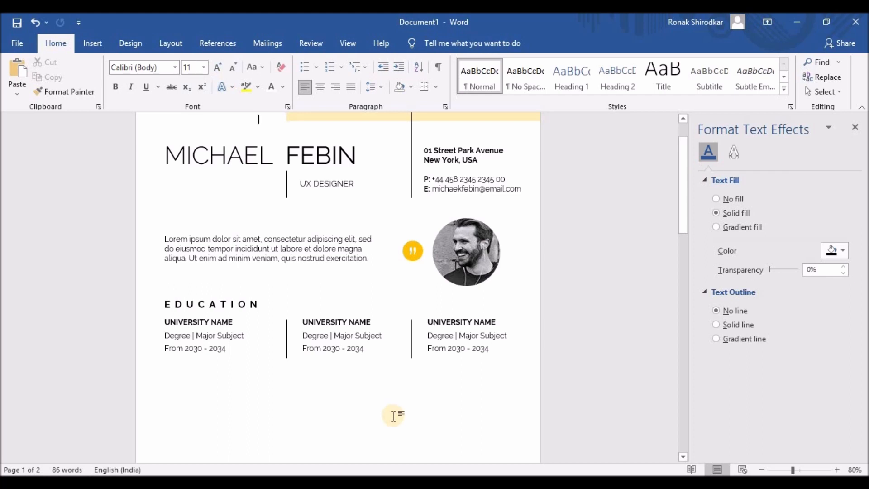
pyautogui.scroll(-2, 393, 415)
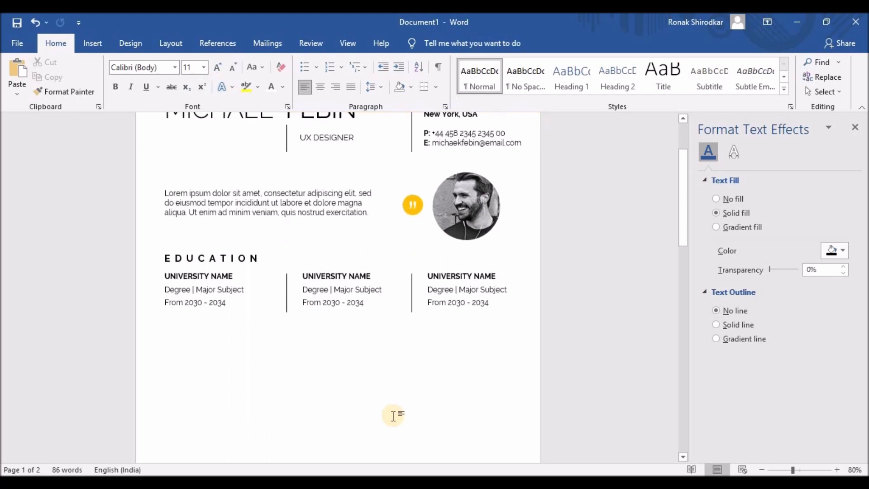
pyautogui.click(236, 256)
pyautogui.hotkey('ctrl', 'v')
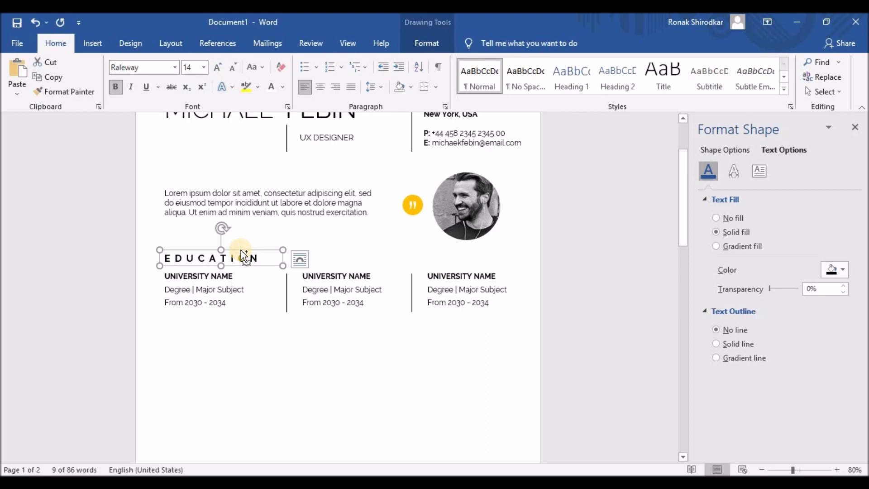
pyautogui.moveTo(241, 251); pyautogui.dragTo(233, 259)
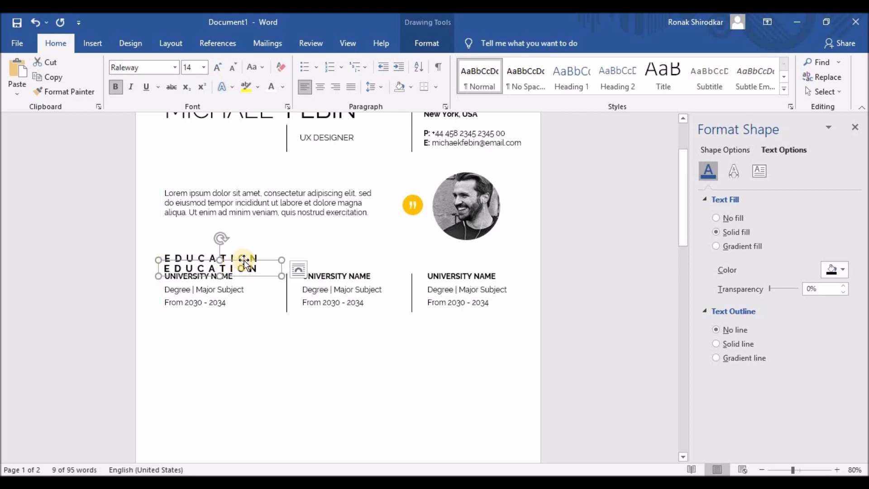
pyautogui.press('Down')
pyautogui.press('Down')
pyautogui.press('Down')
pyautogui.press('Down')
pyautogui.press('Down')
pyautogui.press('Down')
pyautogui.press('Down')
pyautogui.press('Down')
pyautogui.press('Down')
pyautogui.press('Down')
pyautogui.press('Down')
pyautogui.press('Down')
pyautogui.hotkey('ctrl', 'Up')
pyautogui.hotkey('ctrl', 'Up')
pyautogui.hotkey('ctrl', 'Up')
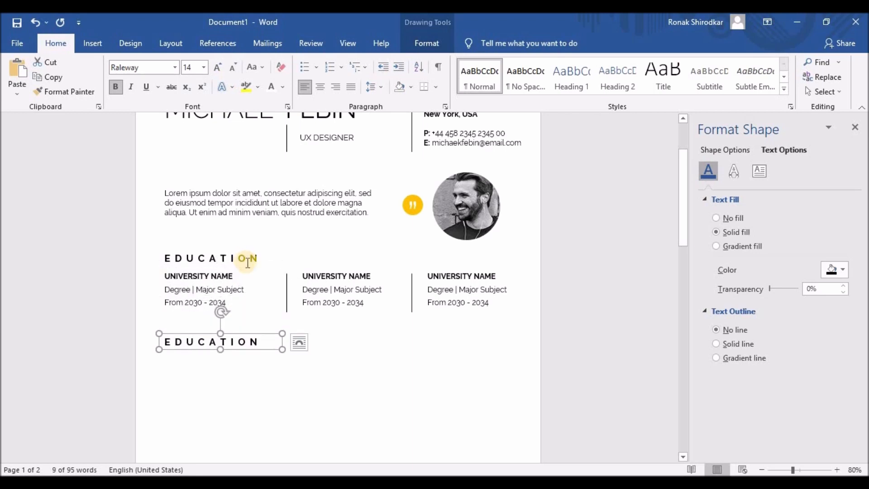
pyautogui.hotkey('ctrl', 'Up')
pyautogui.hotkey('ctrl', 'Up')
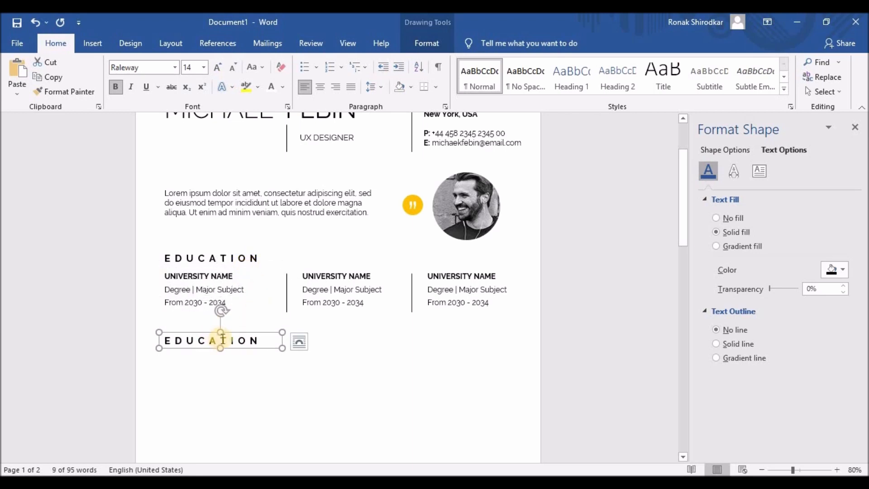
# - Retype the heading copy as EXPERIENCE, fixing the misspelled letter
pyautogui.moveTo(172, 341); pyautogui.dragTo(266, 344)
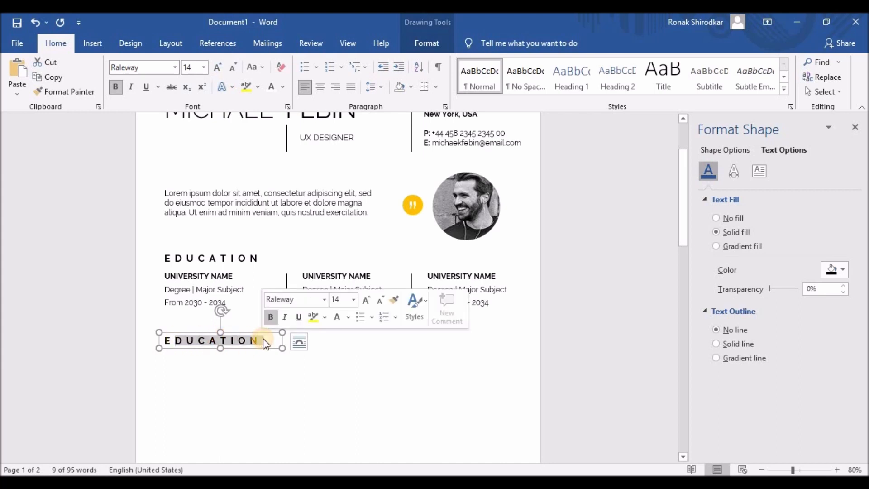
pyautogui.write('XP')
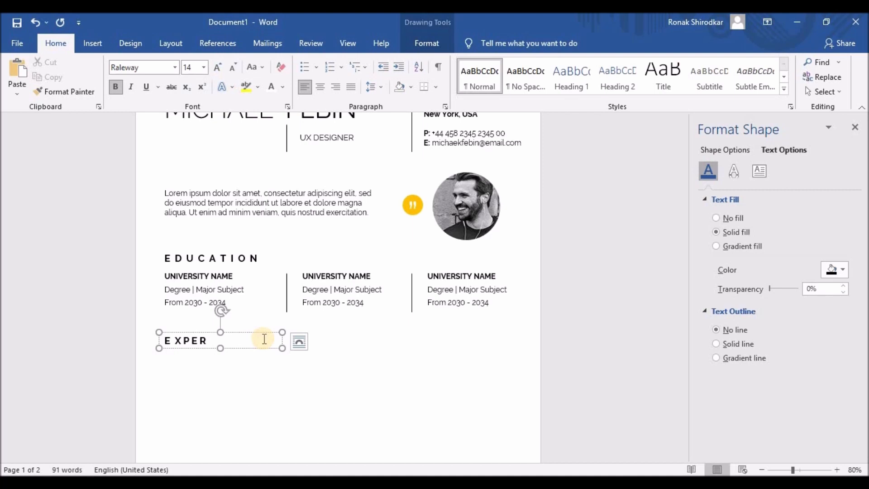
pyautogui.write('ERIANCE')
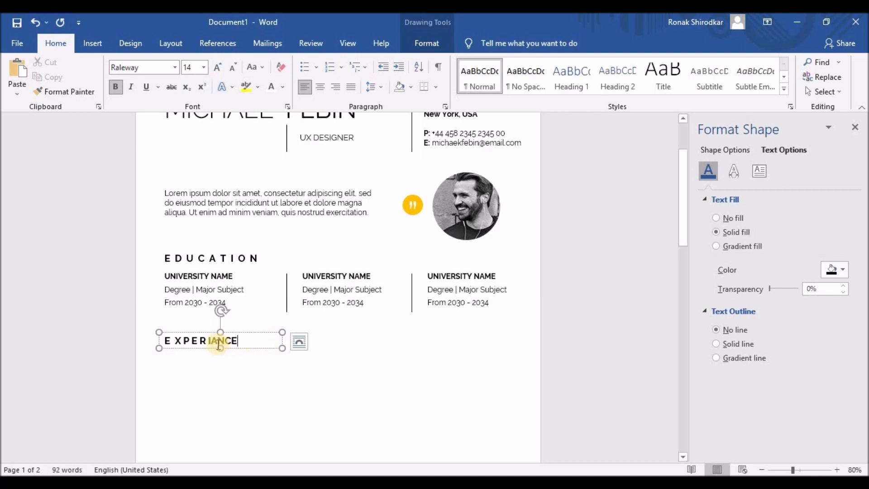
pyautogui.moveTo(212, 342); pyautogui.dragTo(218, 346)
pyautogui.write('E')
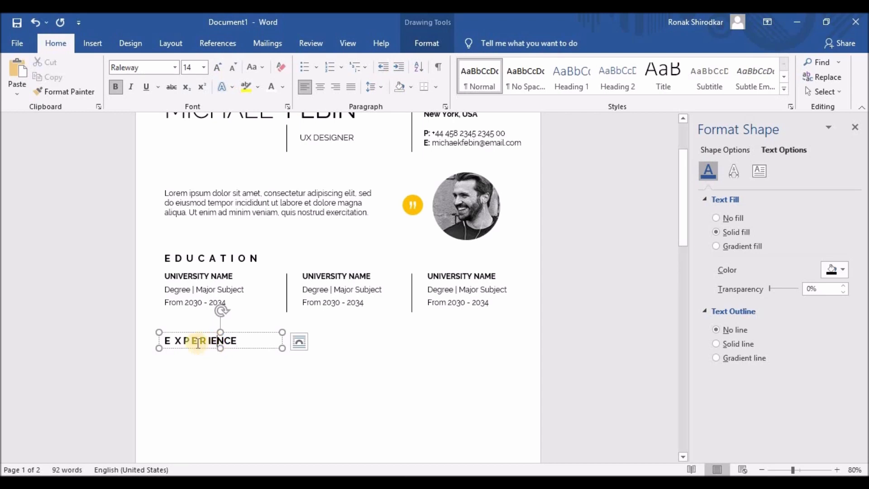
# - Insert spaces between the letters of EXPERIENCE
pyautogui.click(184, 341)
pyautogui.click(194, 340)
pyautogui.click(202, 340)
pyautogui.click(215, 340)
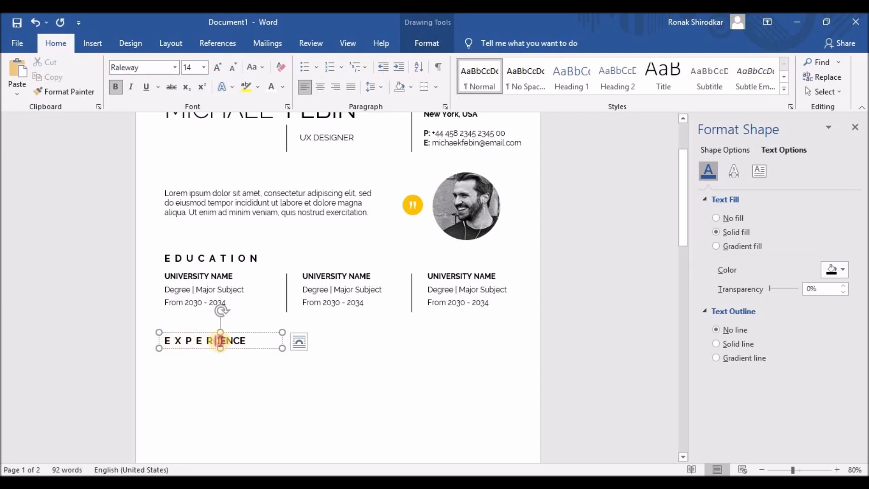
pyautogui.click(222, 340)
pyautogui.click(234, 341)
pyautogui.click(244, 341)
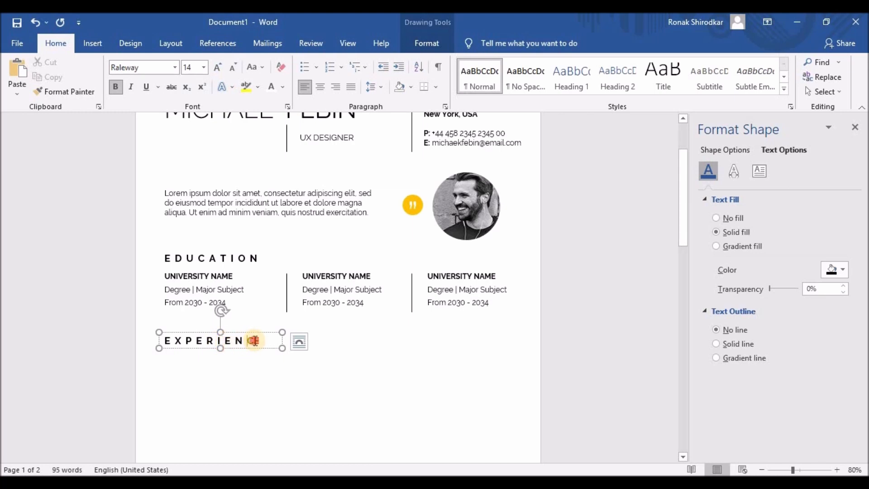
pyautogui.click(254, 340)
pyautogui.scroll(-1, 216, 384)
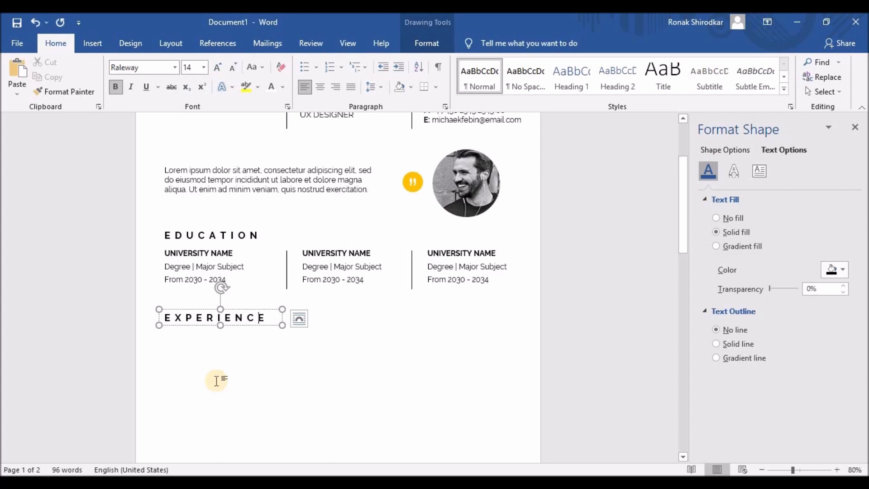
pyautogui.click(188, 245)
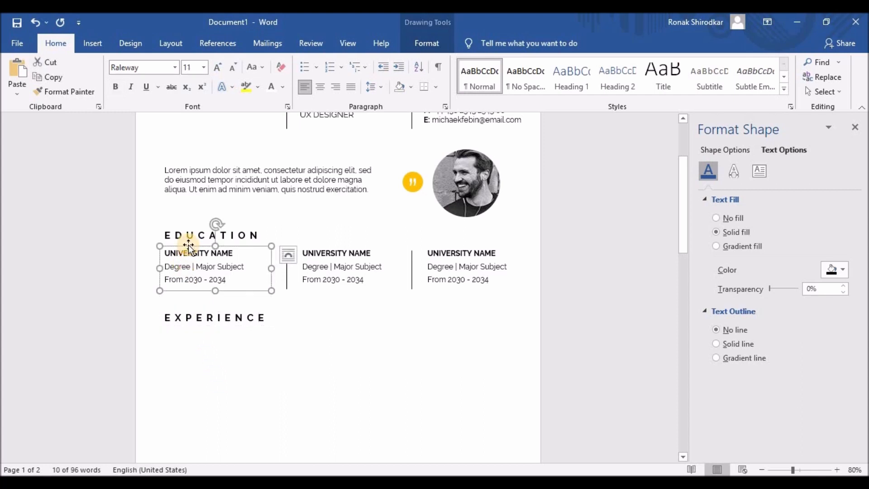
# - Paste a copy of the first university entry box under the EXPERIENCE heading
pyautogui.hotkey('ctrl', 'v')
pyautogui.moveTo(184, 255); pyautogui.dragTo(167, 333)
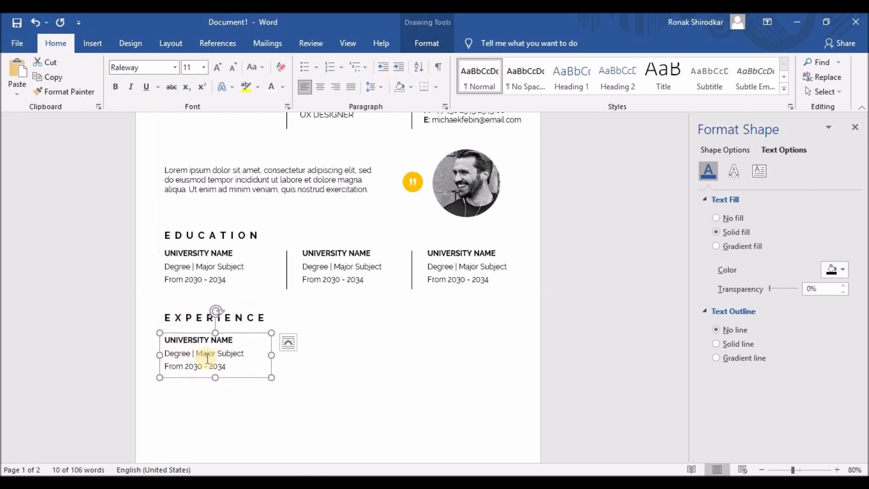
pyautogui.click(158, 341)
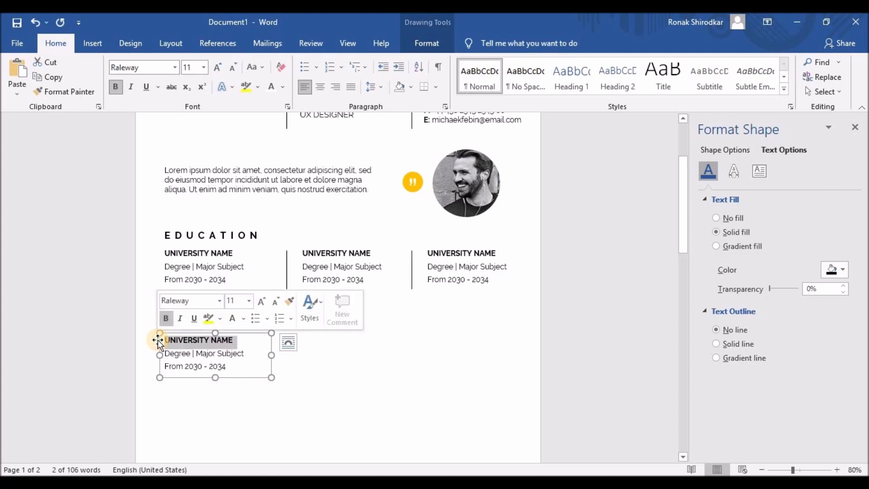
pyautogui.press('ctrl')
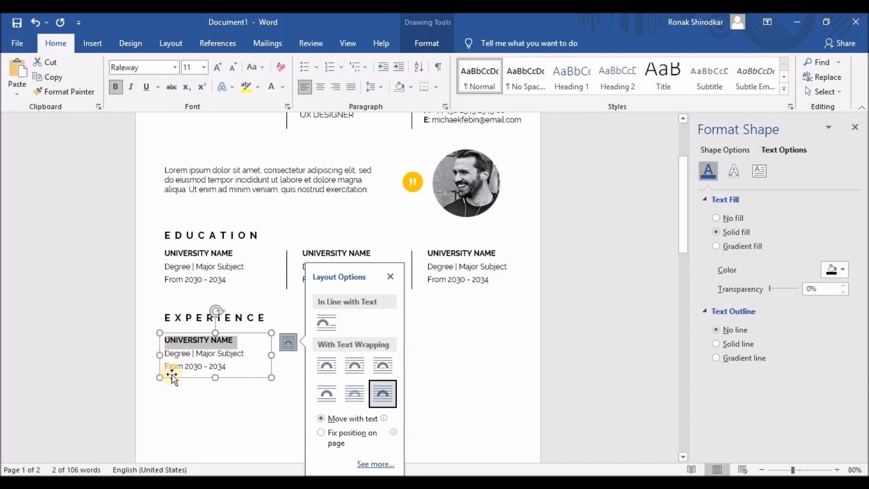
# - Replace UNIVERSITY NAME with JOB TITLE, delete the degree and date lines, and type COMPANY
pyautogui.click(215, 339)
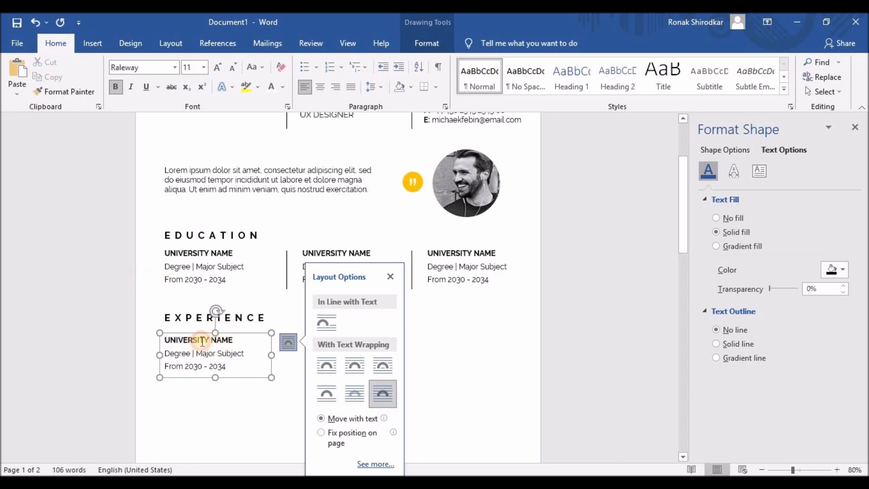
pyautogui.write('JO')
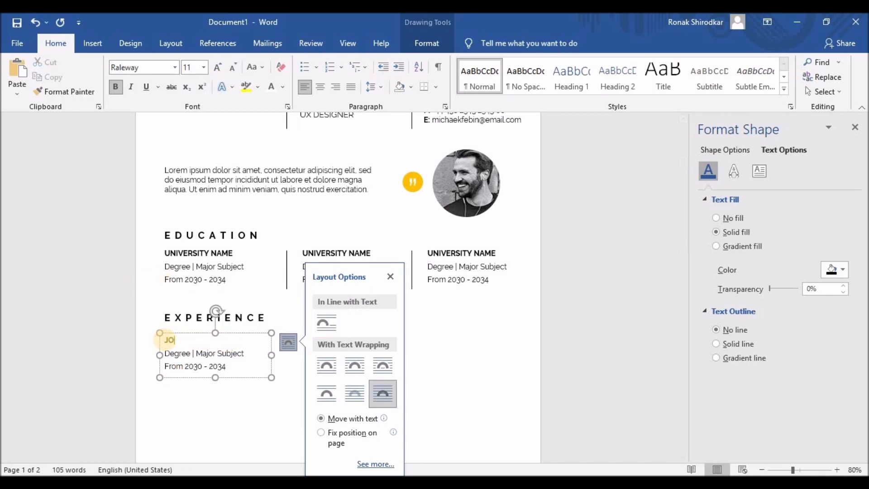
pyautogui.write('B TITLE')
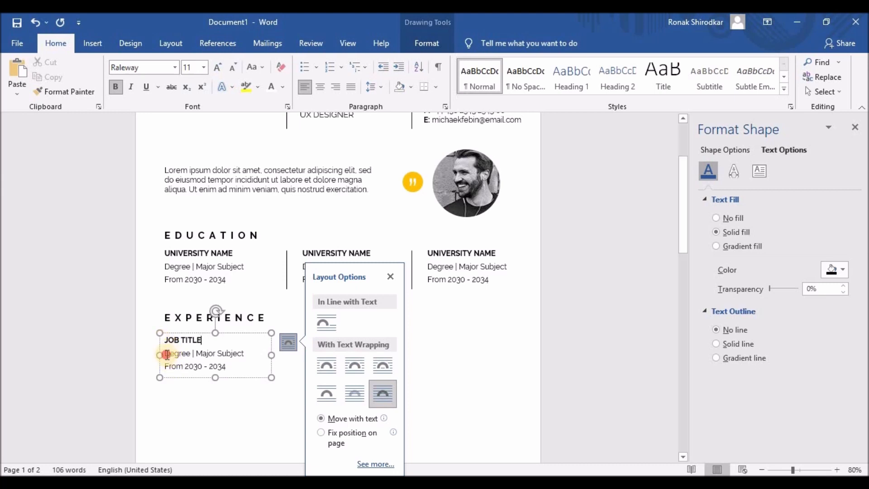
pyautogui.moveTo(164, 353); pyautogui.dragTo(229, 368)
pyautogui.press('BackSpace')
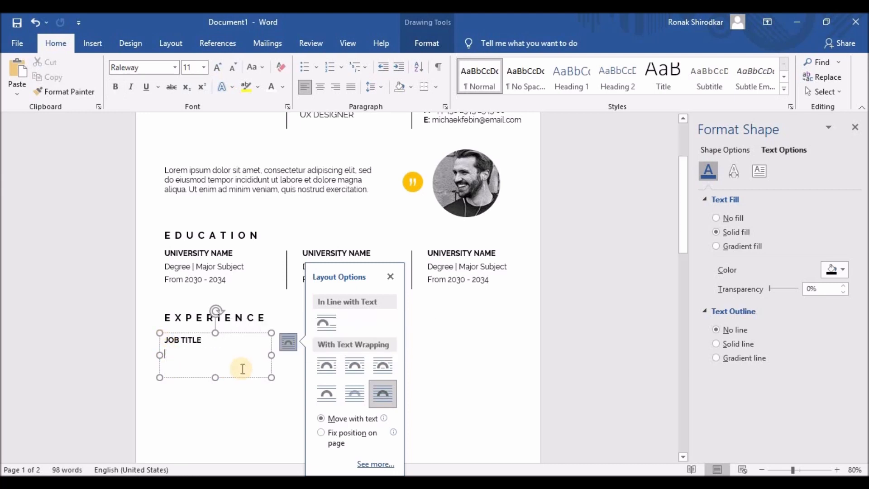
pyautogui.click(390, 276)
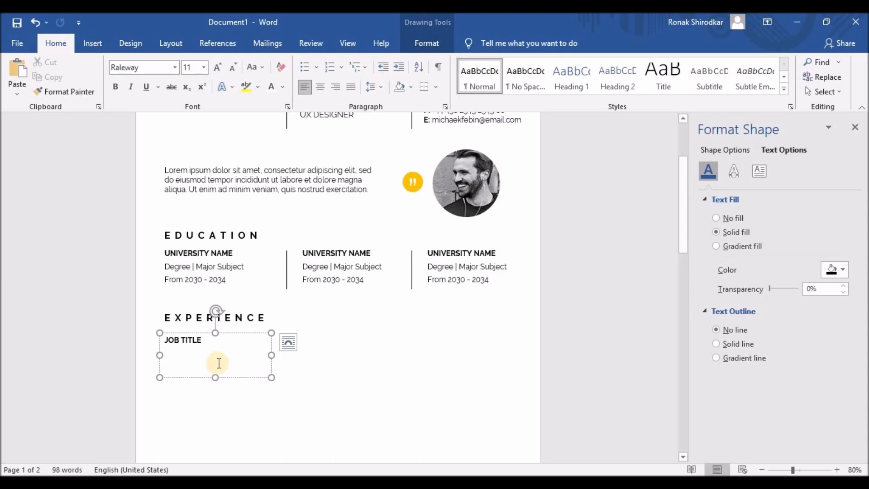
pyautogui.write('COMPANY | 2030-2034')
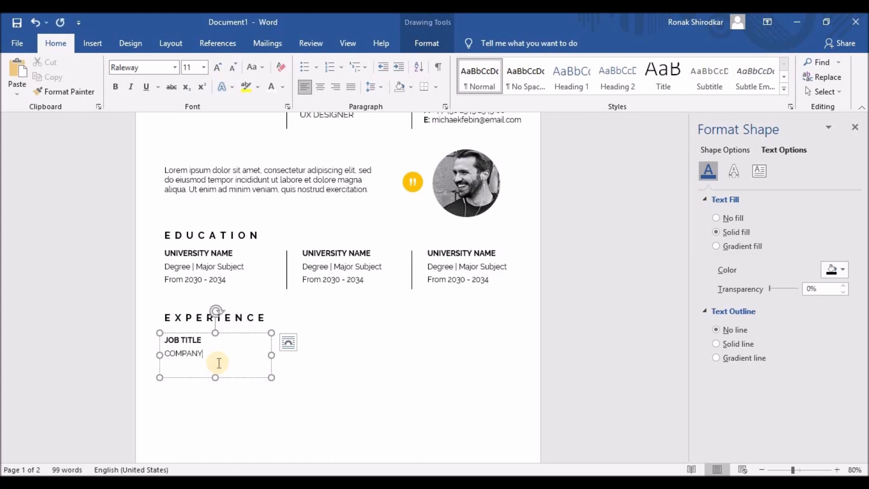
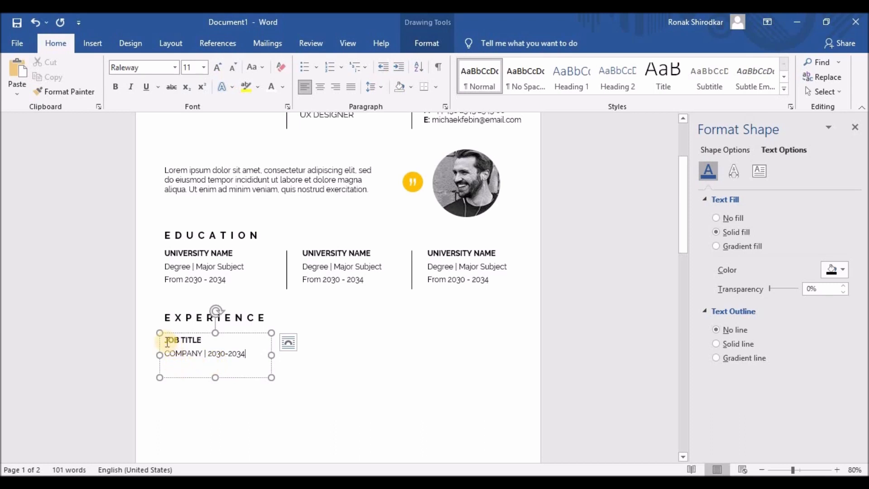
# - Shrink the JOB TITLE / COMPANY text box so its height just fits its two lines
pyautogui.moveTo(167, 342); pyautogui.dragTo(238, 363)
pyautogui.click(238, 363)
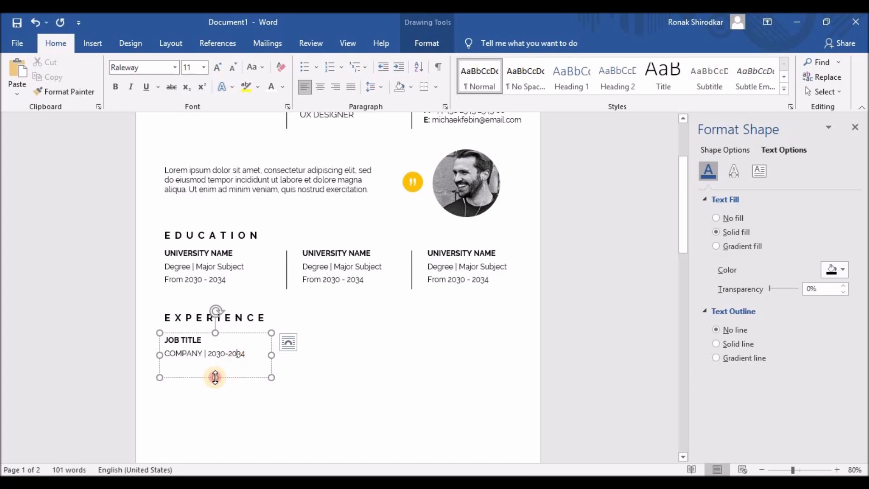
pyautogui.moveTo(216, 372); pyautogui.dragTo(216, 368)
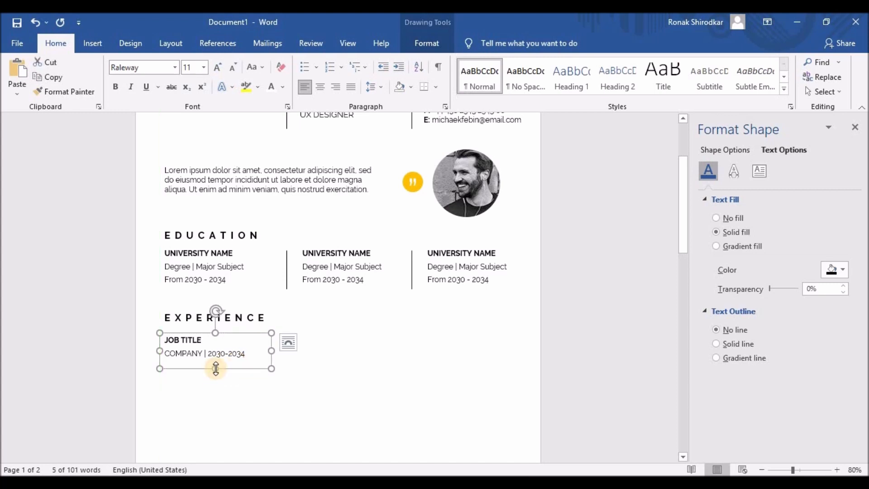
pyautogui.scroll(-5, 278, 371)
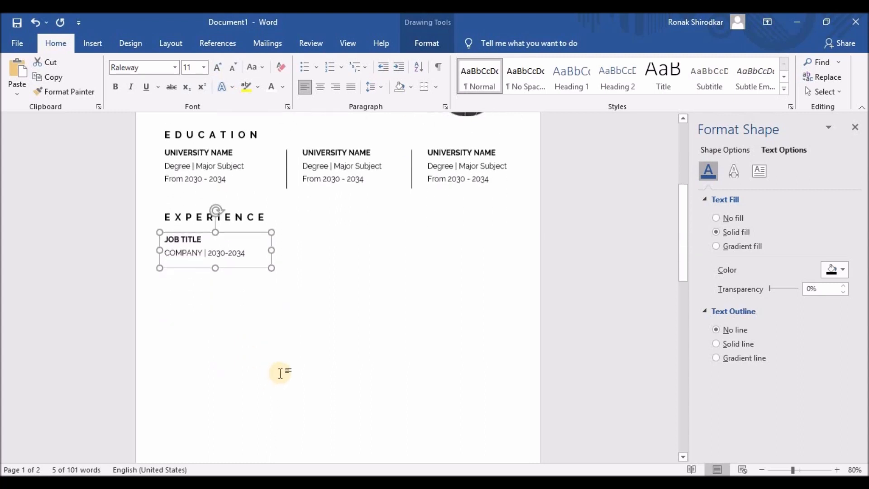
pyautogui.scroll(1, 280, 373)
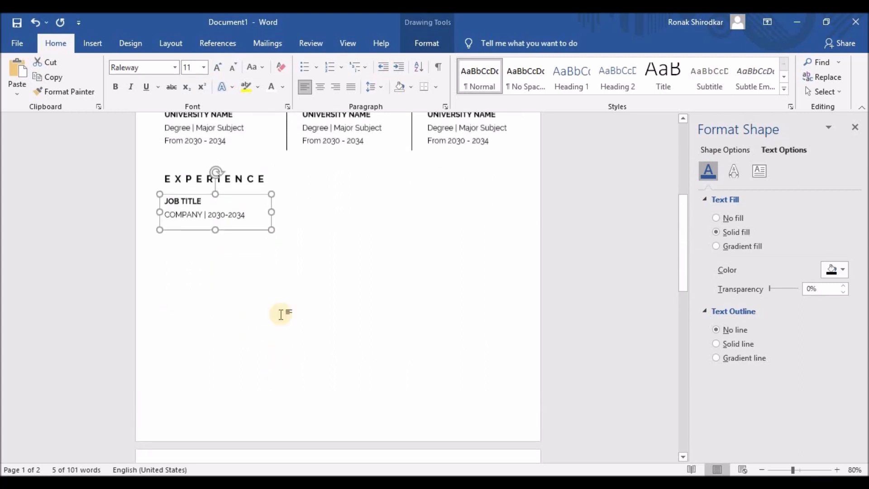
# - Duplicate the JOB TITLE box to its right and widen the copy to the right margin
pyautogui.moveTo(231, 196); pyautogui.dragTo(319, 228)
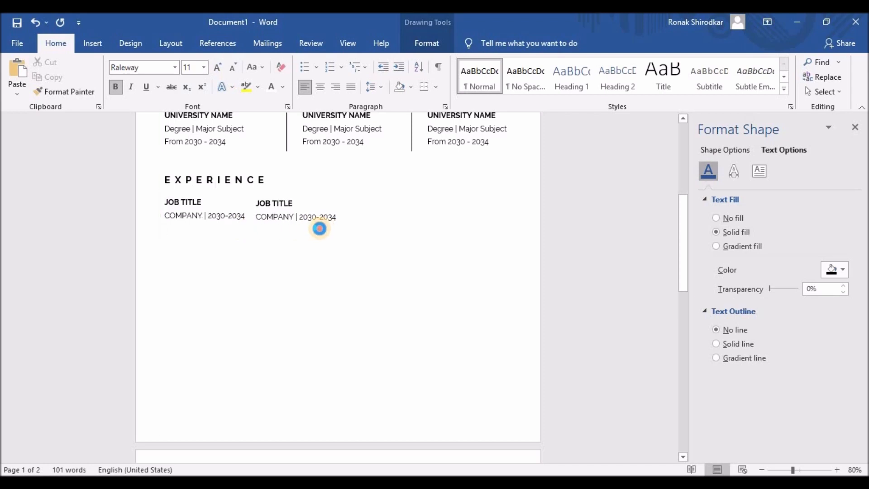
pyautogui.press('Right')
pyautogui.press('Right')
pyautogui.press('Right')
pyautogui.press('Right')
pyautogui.press('Right')
pyautogui.press('Right')
pyautogui.press('Right')
pyautogui.press('Right')
pyautogui.press('Right')
pyautogui.press('Right')
pyautogui.press('Right')
pyautogui.press('Right')
pyautogui.press('Right')
pyautogui.press('Right')
pyautogui.press('Right')
pyautogui.press('Right')
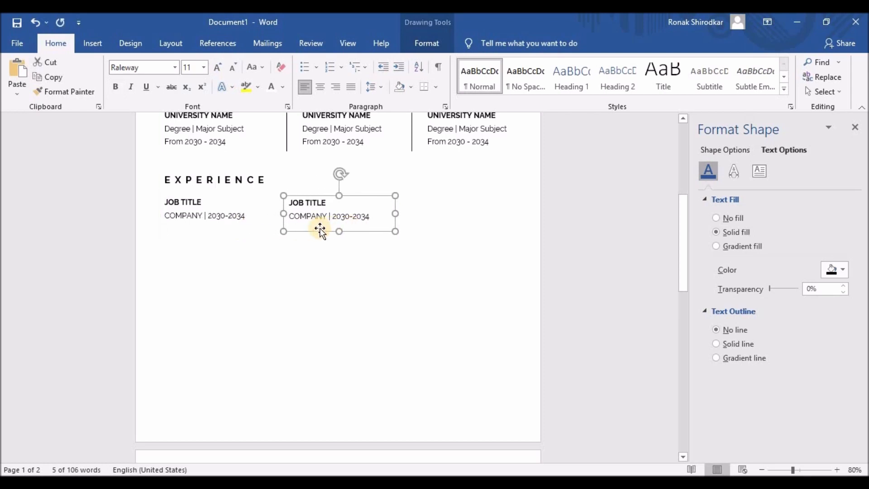
pyautogui.press('Right')
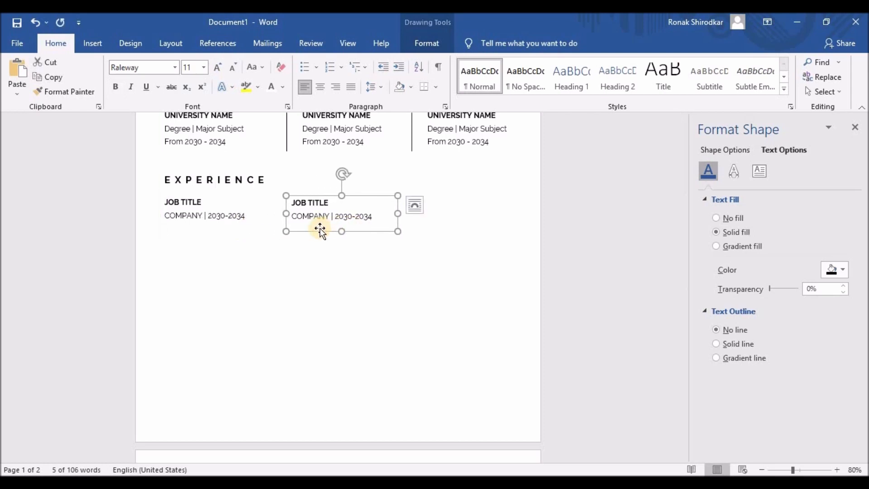
pyautogui.press('Left')
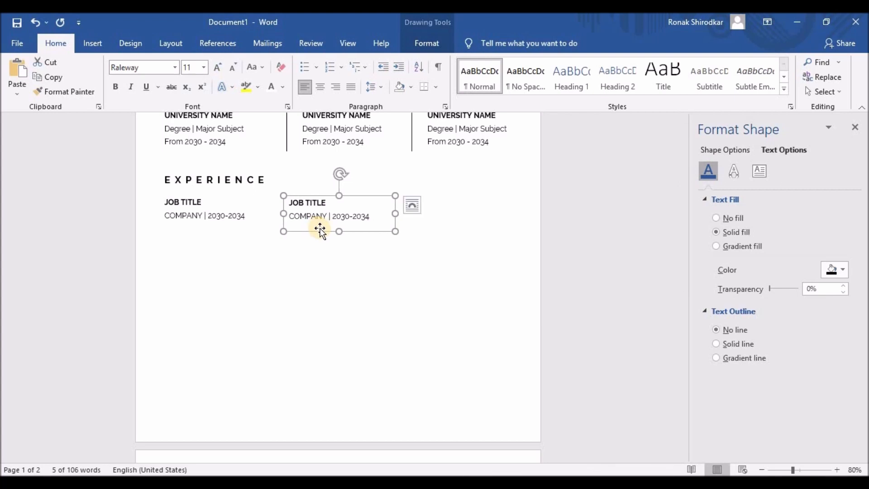
pyautogui.press('Left')
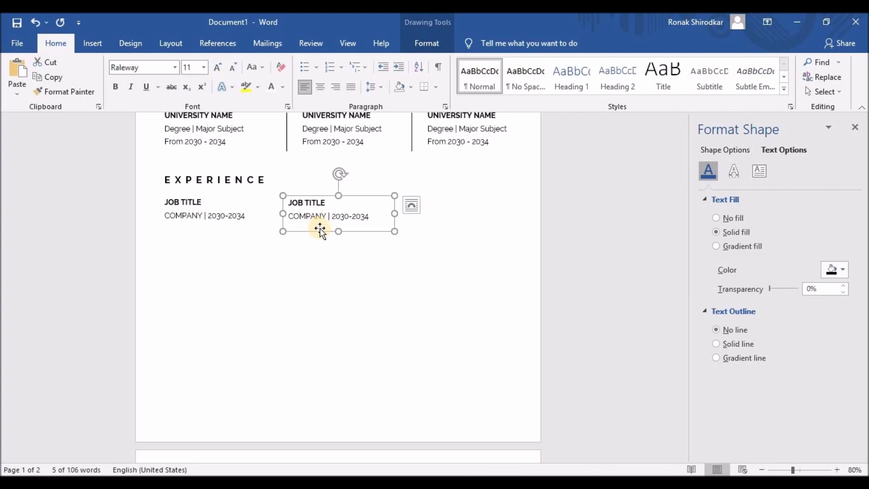
pyautogui.press('Left')
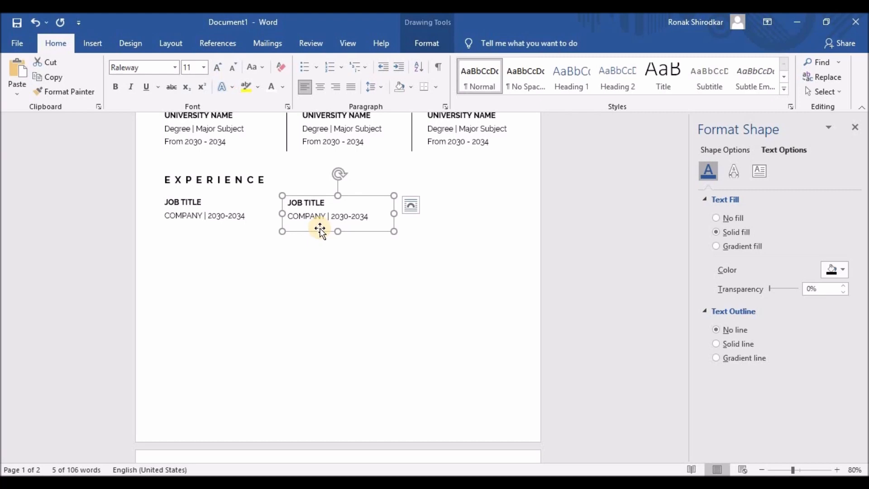
pyautogui.moveTo(393, 213); pyautogui.dragTo(515, 210)
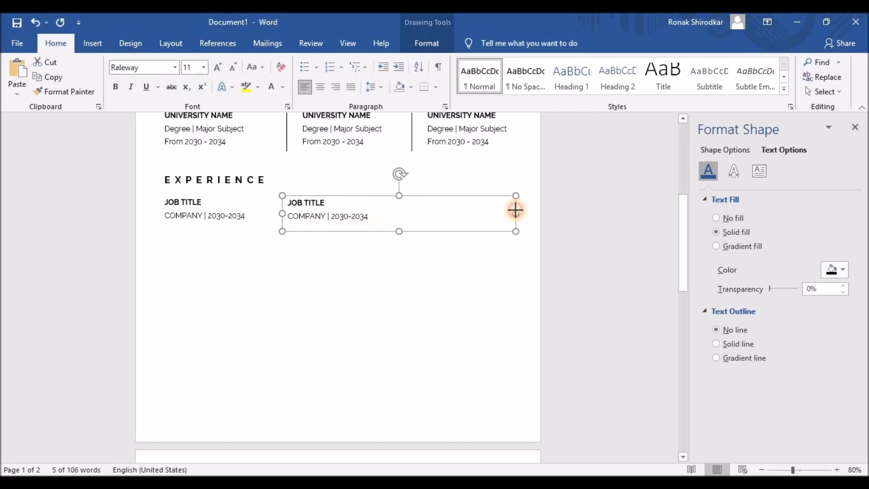
# - Replace the copied box's text with the intro paragraph and make the box taller
pyautogui.scroll(6, 461, 267)
pyautogui.moveTo(164, 239); pyautogui.dragTo(371, 260)
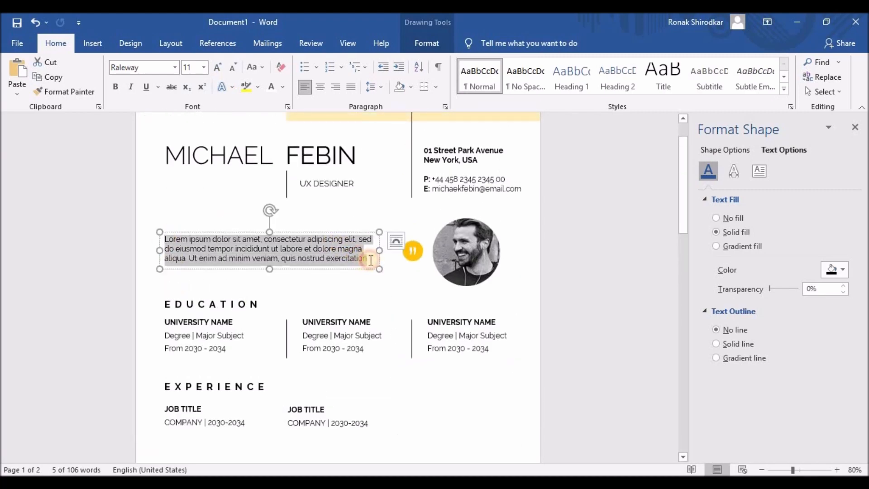
pyautogui.scroll(-4, 362, 285)
pyautogui.moveTo(288, 294); pyautogui.dragTo(387, 311)
pyautogui.hotkey('ctrl', 'v')
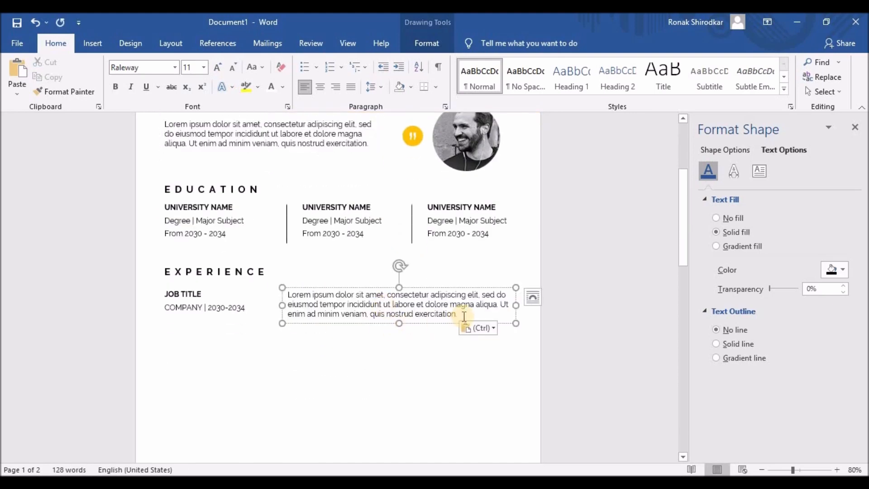
pyautogui.moveTo(399, 340); pyautogui.dragTo(400, 349)
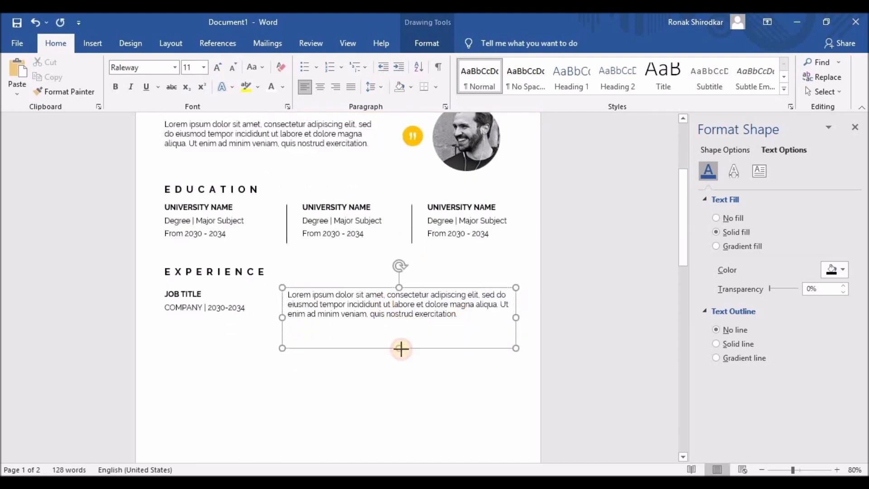
# - Add three copies of the paragraph's first line below it and enlarge the box to fit
pyautogui.moveTo(287, 295); pyautogui.dragTo(498, 298)
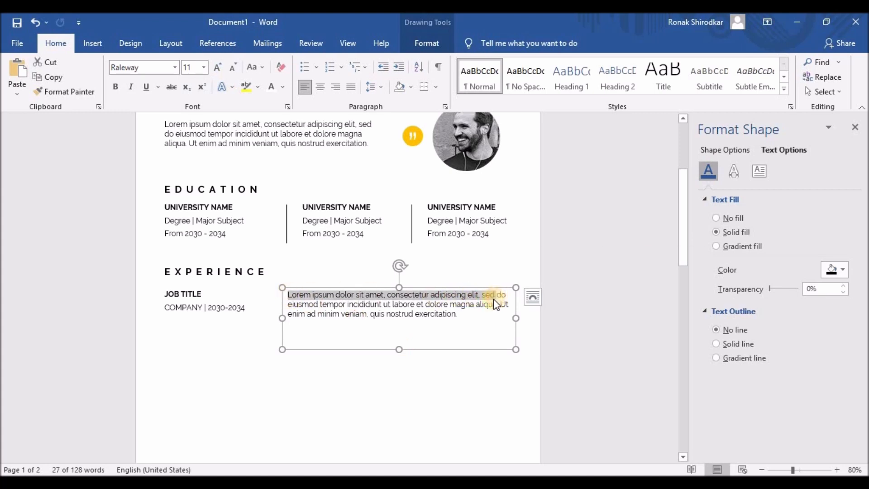
pyautogui.hotkey('ctrl', 'c')
pyautogui.click(342, 323)
pyautogui.hotkey('ctrl', 'v')
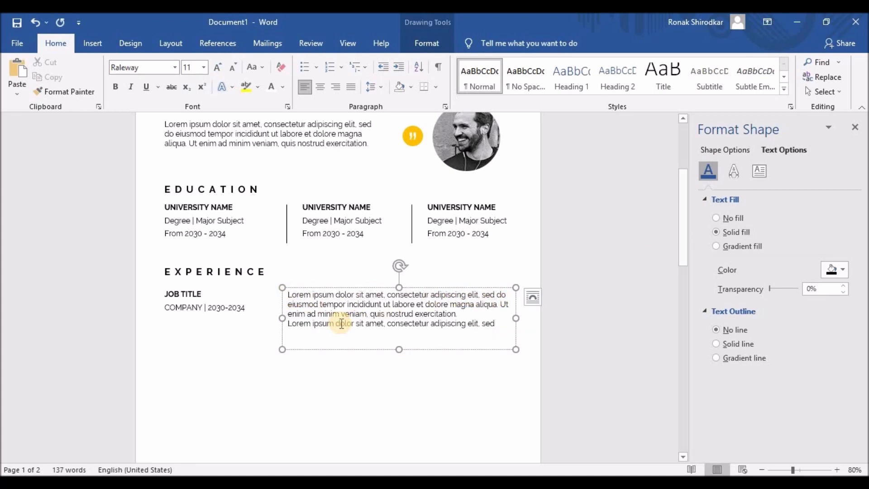
pyautogui.hotkey('ctrl', 'v')
pyautogui.moveTo(398, 349); pyautogui.dragTo(398, 369)
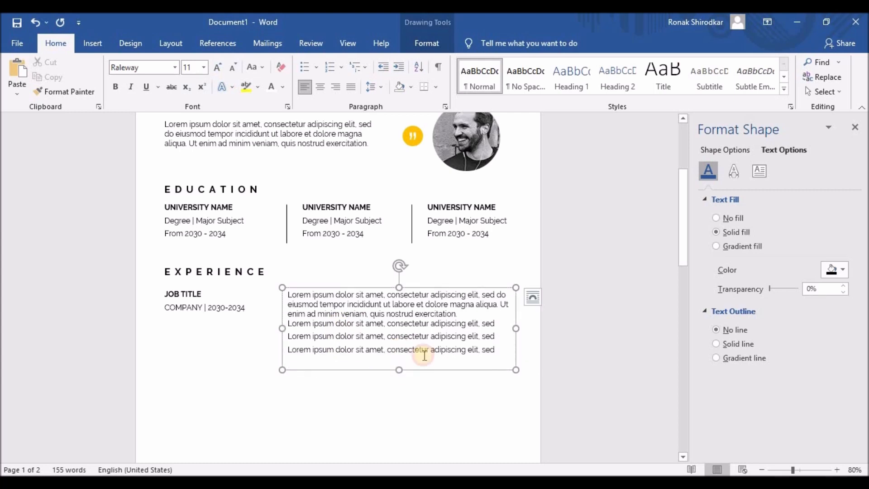
# - Bullet the three Lorem ipsum lines, decrease their indent, and delete the trailing 'sed' words
pyautogui.moveTo(498, 349); pyautogui.dragTo(288, 326)
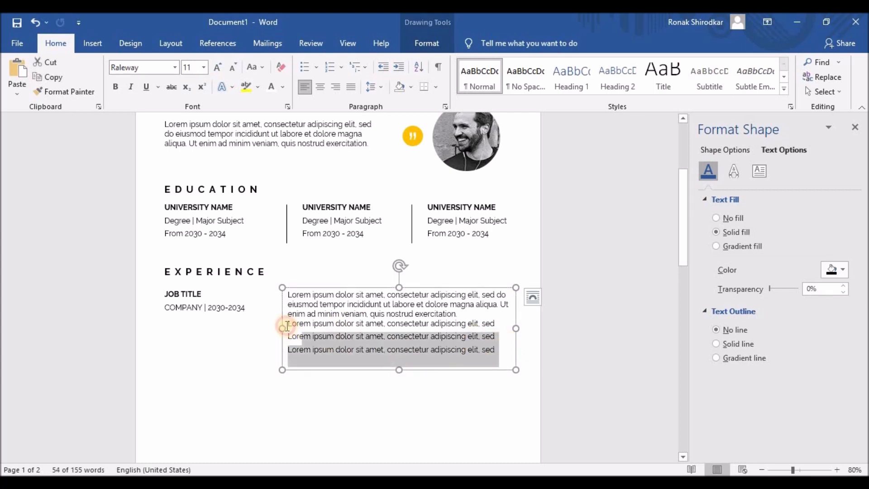
pyautogui.click(303, 67)
pyautogui.click(383, 68)
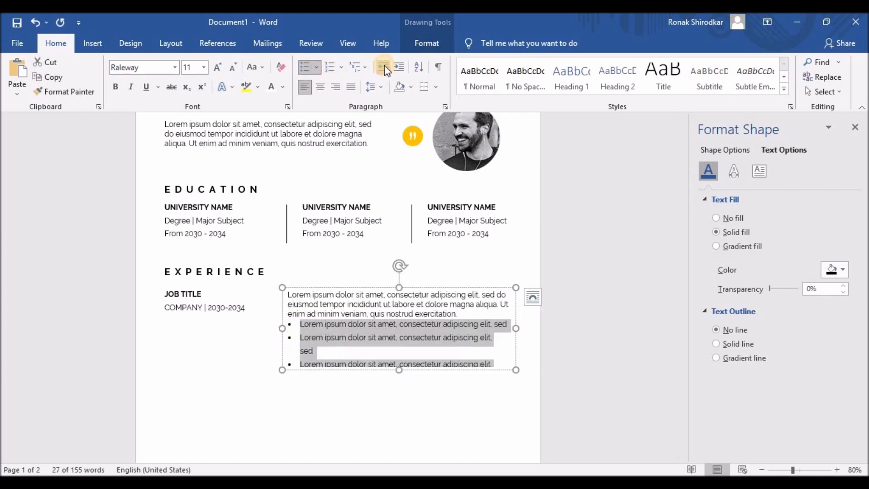
pyautogui.click(493, 327)
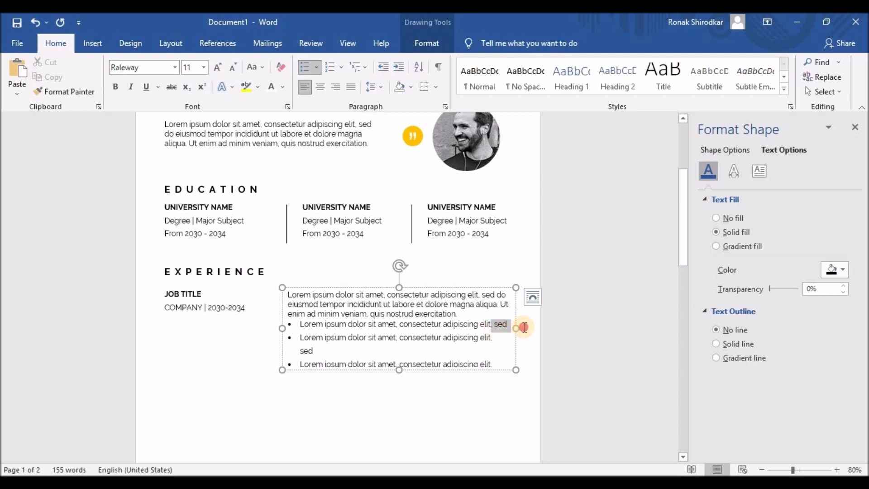
pyautogui.press('BackSpace')
pyautogui.moveTo(492, 338); pyautogui.dragTo(520, 351)
pyautogui.press('BackSpace')
pyautogui.press('BackSpace')
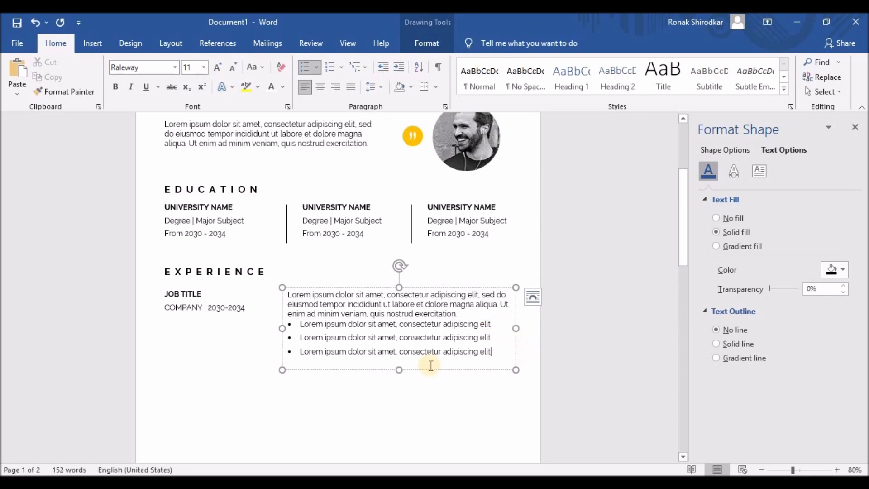
pyautogui.click(398, 363)
# - Delete the third bullet so the description has a paragraph and two bullets
pyautogui.moveTo(399, 364); pyautogui.dragTo(402, 338)
pyautogui.scroll(5, 432, 317)
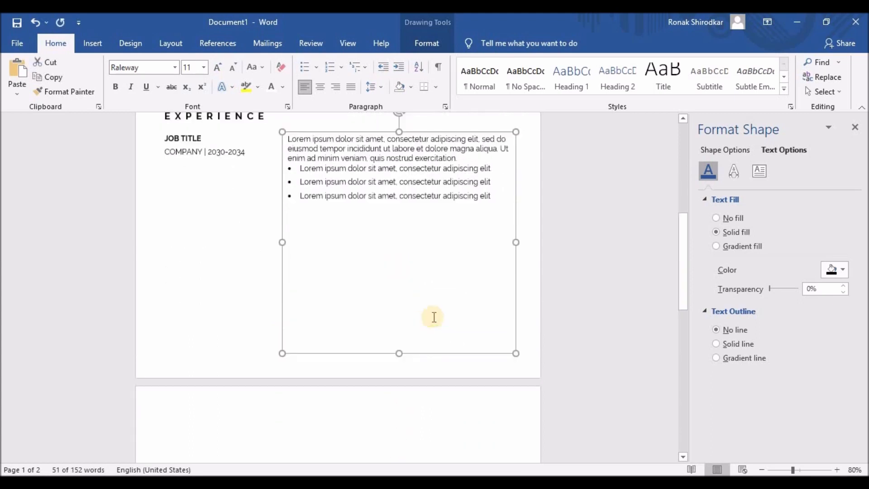
pyautogui.moveTo(499, 240); pyautogui.dragTo(268, 240)
pyautogui.press('BackSpace')
pyautogui.press('BackSpace')
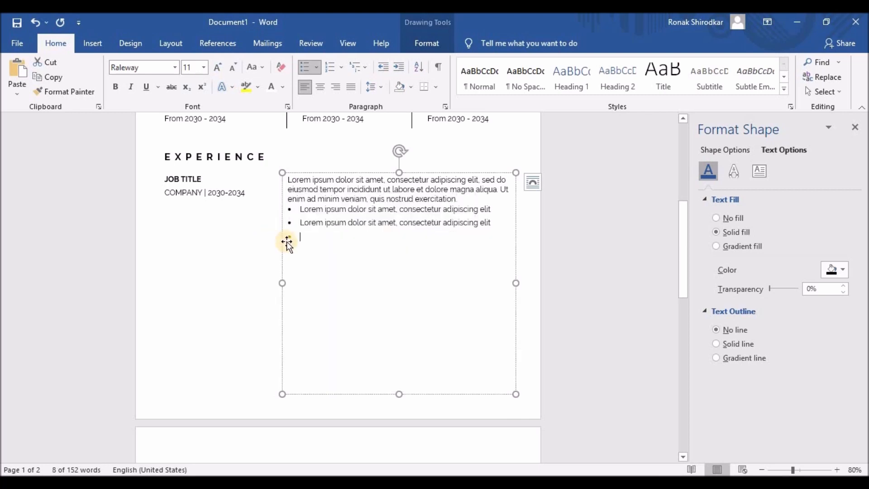
pyautogui.press('BackSpace')
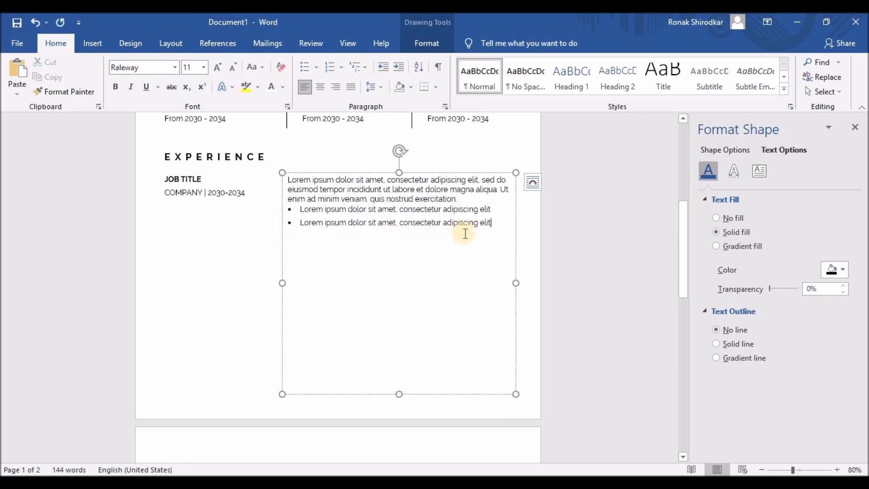
# - Paste two more copies of the description block below it, making three job descriptions
pyautogui.moveTo(465, 234); pyautogui.dragTo(276, 191)
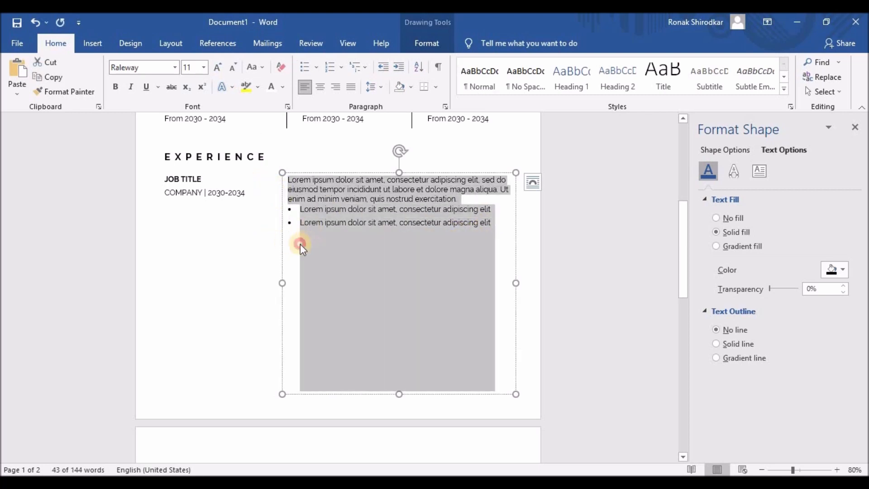
pyautogui.click(300, 244)
pyautogui.click(501, 223)
pyautogui.press('Return')
pyautogui.press('BackSpace')
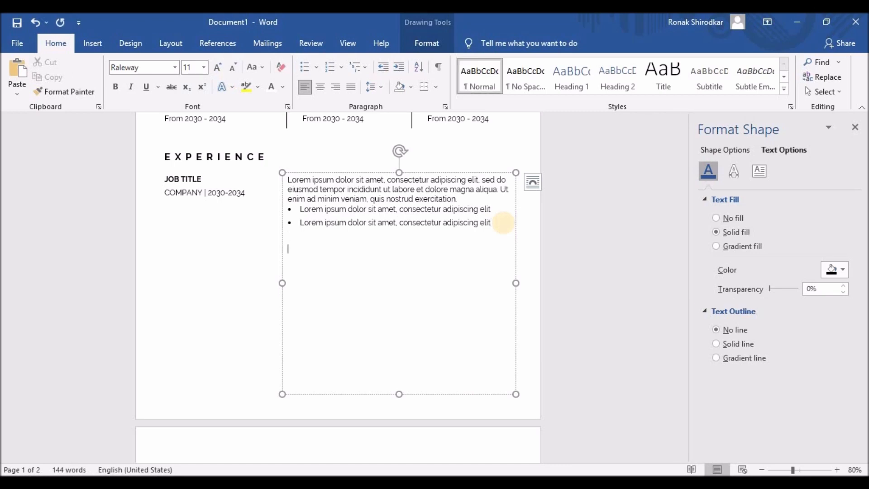
pyautogui.hotkey('ctrl', 'v')
pyautogui.hotkey('ctrl', 'v')
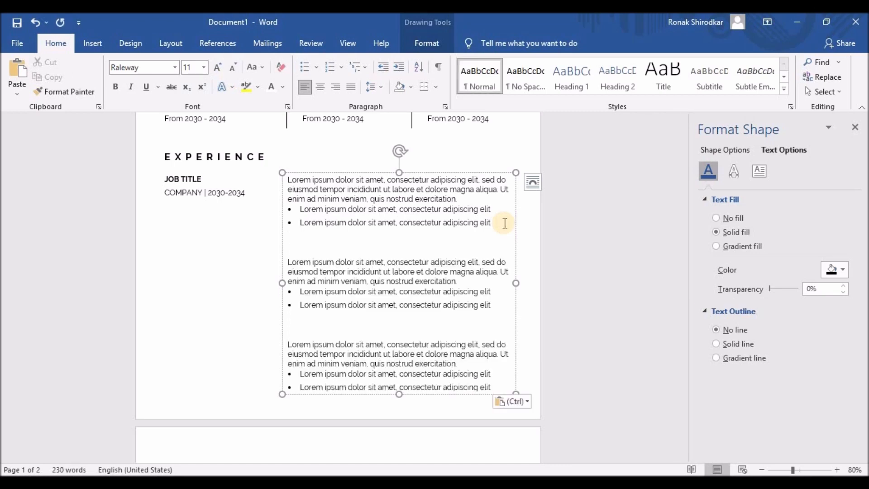
pyautogui.click(401, 397)
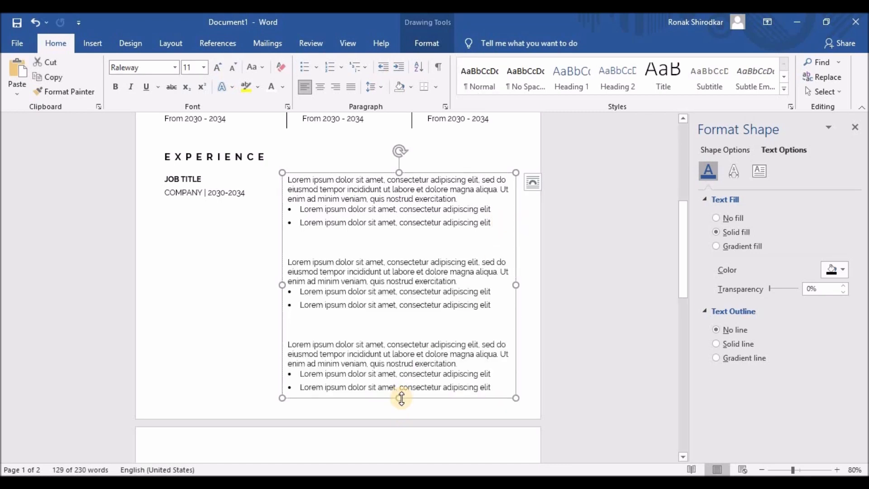
# - Copy the JOB TITLE / COMPANY box and align copies beside the second and third descriptions
pyautogui.click(189, 181)
pyautogui.hotkey('ctrl', 'c')
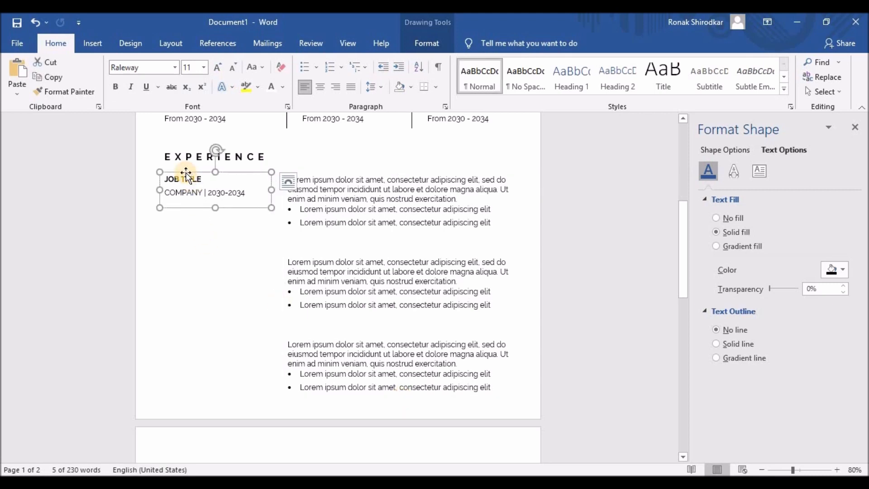
pyautogui.hotkey('ctrl', 'v')
pyautogui.moveTo(189, 179); pyautogui.dragTo(182, 256)
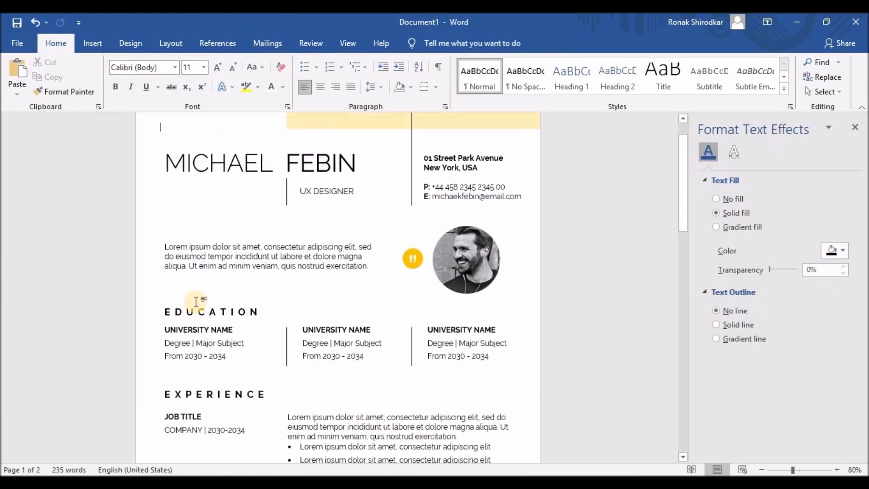
pyautogui.scroll(-5, 200, 296)
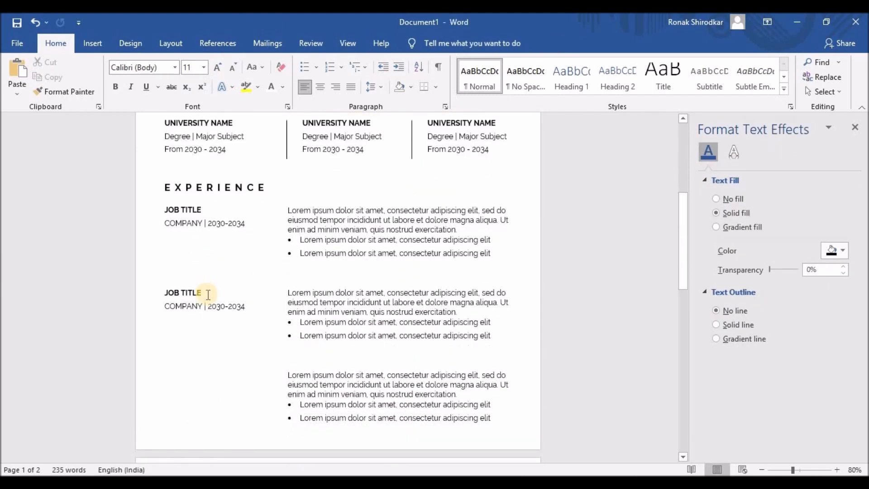
pyautogui.click(204, 293)
pyautogui.moveTo(199, 323); pyautogui.dragTo(199, 398)
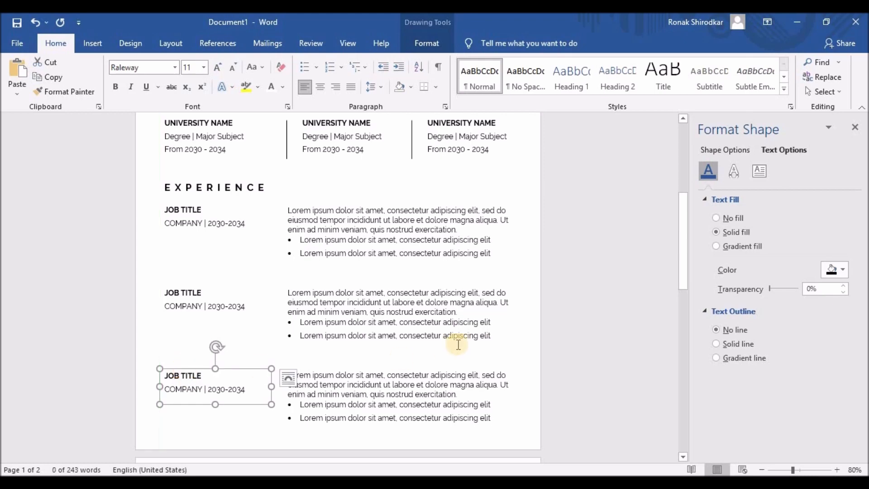
pyautogui.scroll(5, 481, 316)
pyautogui.scroll(-3, 511, 311)
pyautogui.scroll(-6, 511, 310)
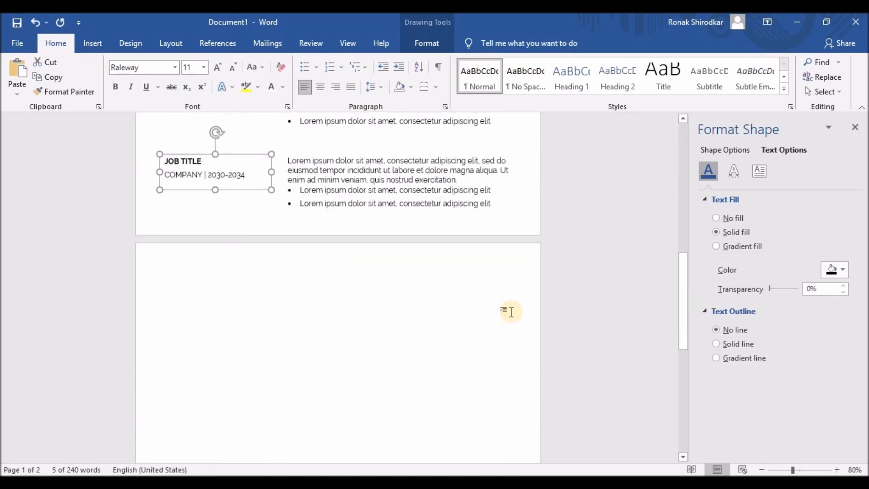
pyautogui.scroll(2, 403, 307)
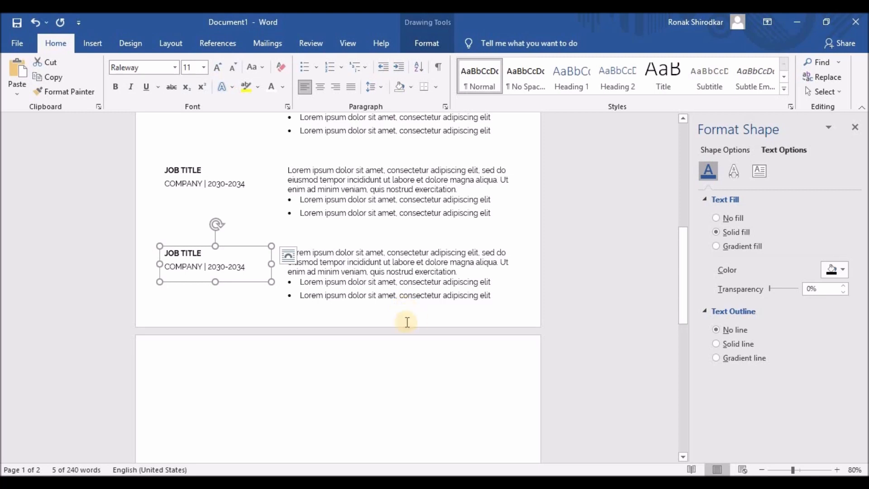
pyautogui.hotkey('ctrl', 'a')
# - Paste a copy of the entire resume onto page 2 and remove the extra blank third page
pyautogui.click(279, 310)
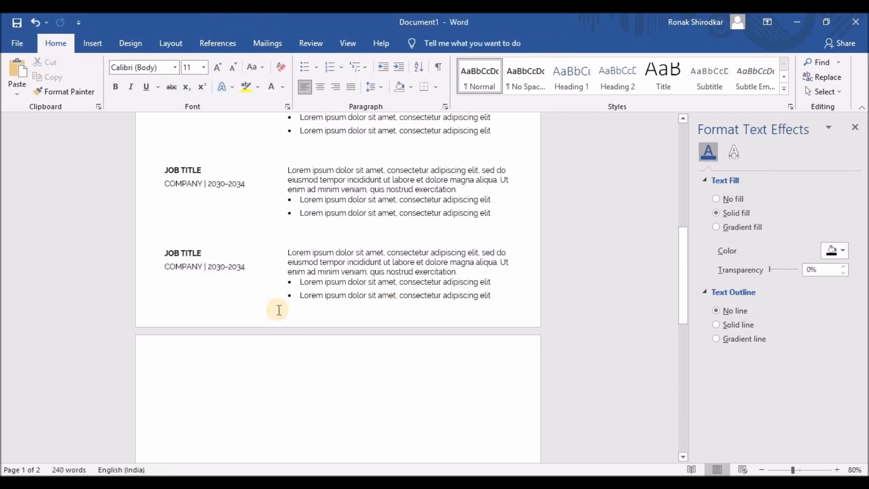
pyautogui.hotkey('ctrl', 'a')
pyautogui.click(268, 382)
pyautogui.scroll(-3, 267, 382)
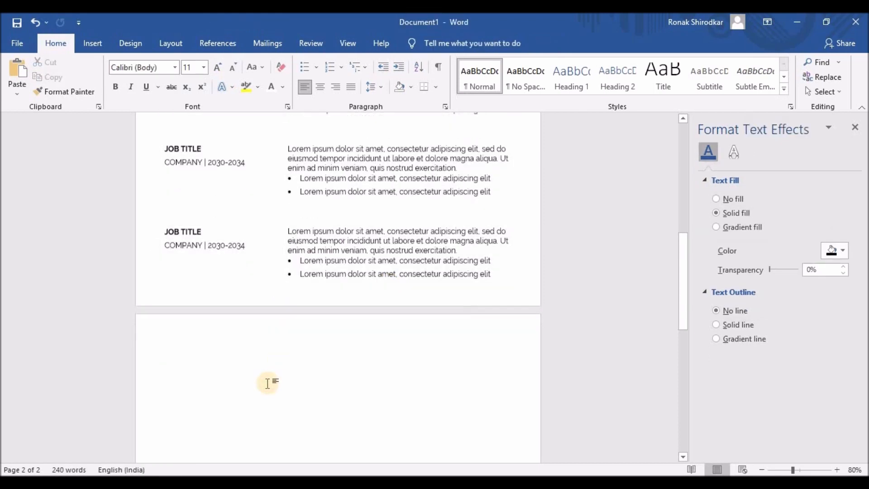
pyautogui.scroll(-3, 190, 286)
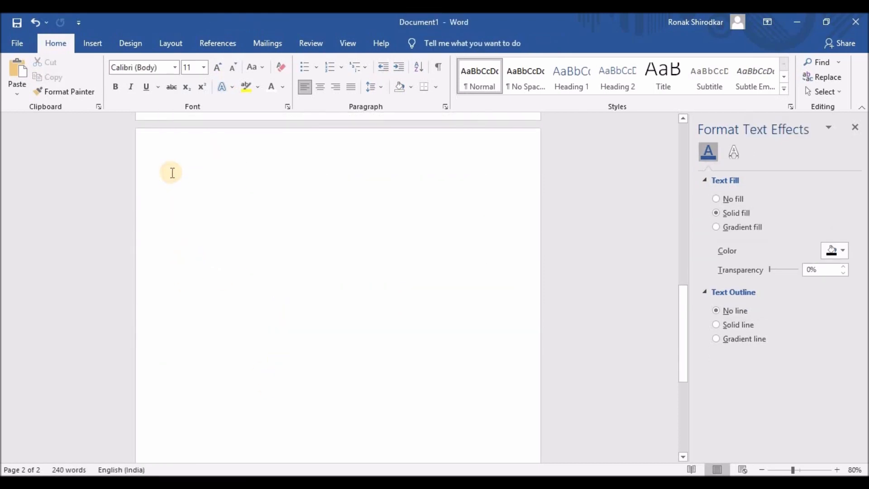
pyautogui.hotkey('ctrl', 'v')
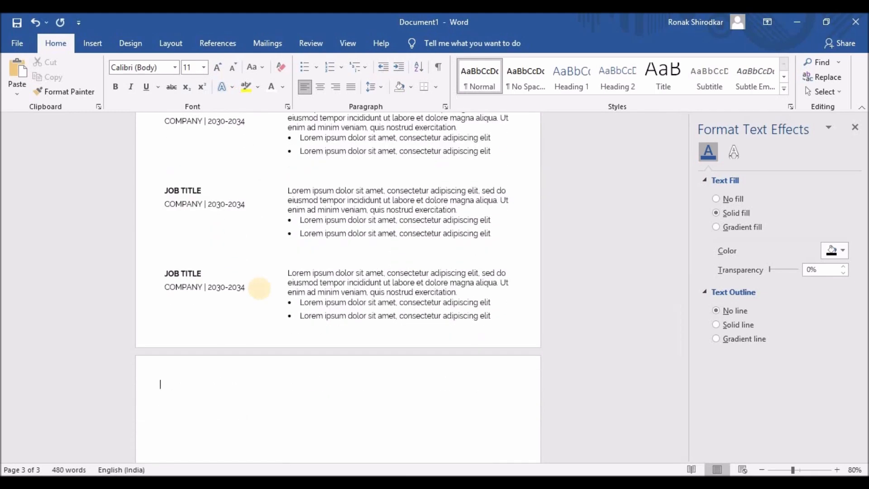
pyautogui.press('BackSpace')
pyautogui.scroll(-2, 259, 288)
pyautogui.scroll(7, 260, 286)
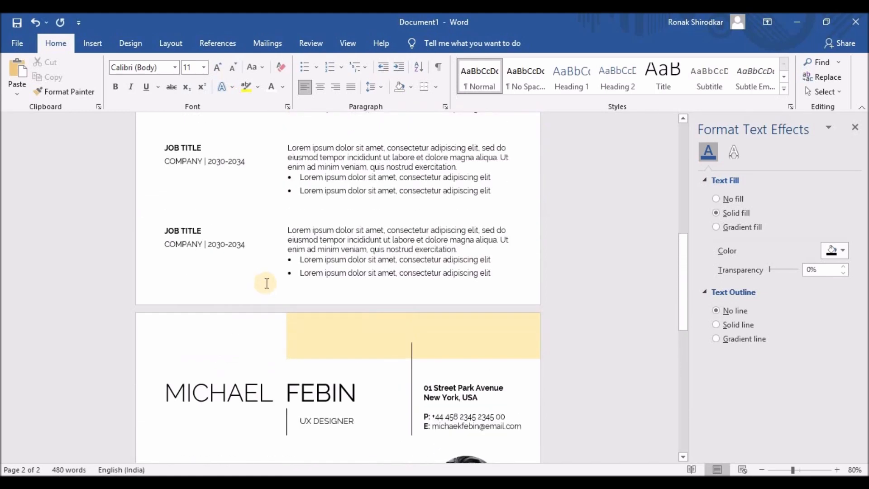
pyautogui.scroll(-6, 267, 283)
# - Delete page 2's intro paragraph box and the yellow quote mark shape
pyautogui.click(331, 270)
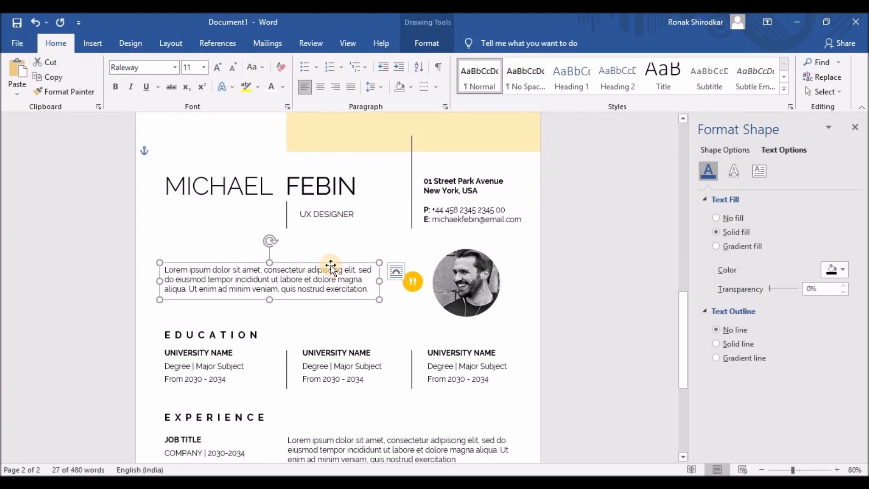
pyautogui.press('Delete')
pyautogui.click(412, 279)
pyautogui.rightClick(410, 277)
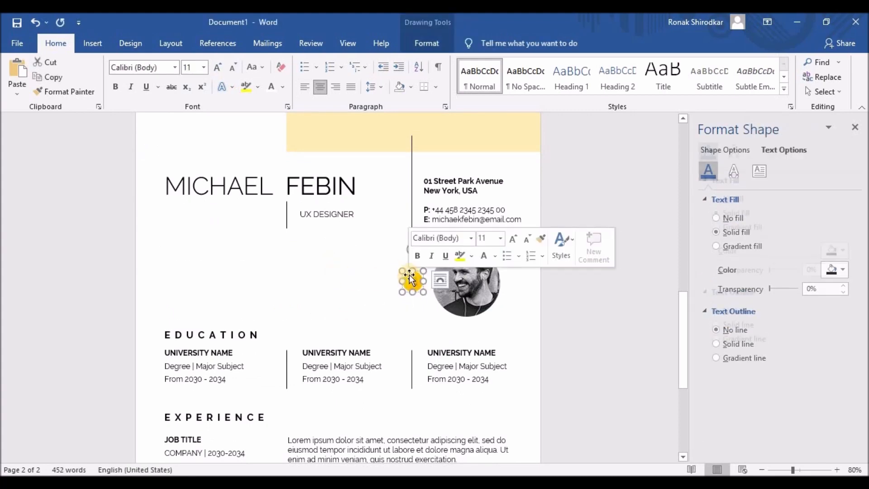
pyautogui.press('Delete')
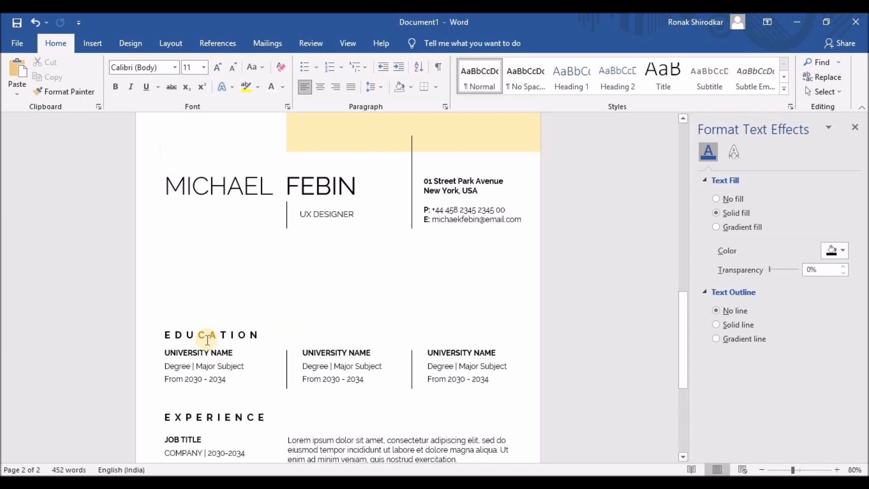
# - Select page 2's EDUCATION heading and first UNIVERSITY NAME box
pyautogui.scroll(-2, 207, 340)
pyautogui.scroll(-5, 208, 340)
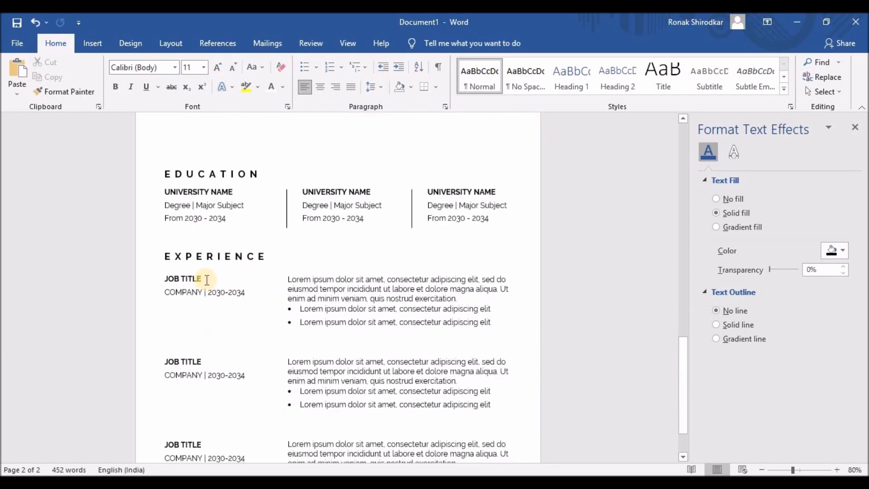
pyautogui.click(167, 177)
pyautogui.keyDown('shift'); pyautogui.click(266, 196); pyautogui.keyUp('shift')
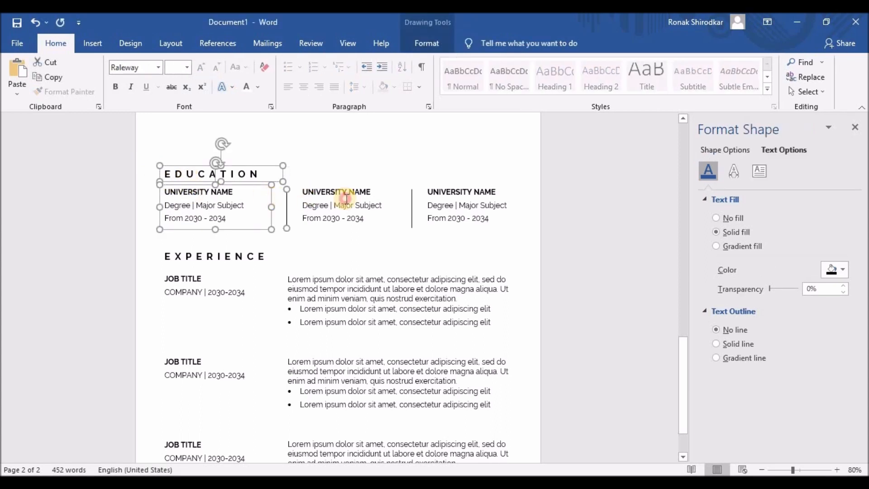
# - Select the remaining university boxes and nudge the Education block down the page
pyautogui.keyDown('shift'); pyautogui.click(398, 196); pyautogui.keyUp('shift')
pyautogui.keyDown('shift'); pyautogui.click(442, 198); pyautogui.keyUp('shift')
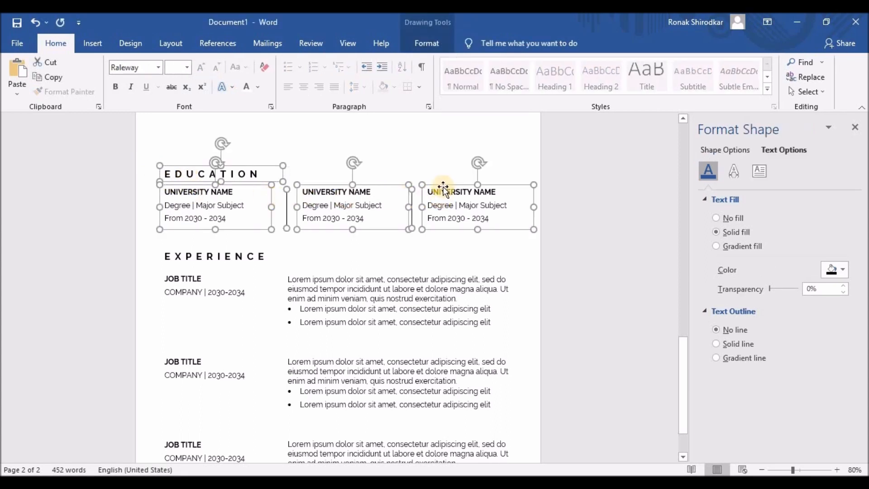
pyautogui.press('Down')
pyautogui.press('Down')
pyautogui.press('Down')
pyautogui.press('Down')
pyautogui.press('Down')
pyautogui.press('Down')
pyautogui.press('Down')
pyautogui.press('Down')
pyautogui.press('Down')
pyautogui.press('Down')
pyautogui.press('Down')
pyautogui.press('Down')
pyautogui.press('Down')
pyautogui.press('Down')
pyautogui.press('Down')
pyautogui.press('Down')
pyautogui.press('Down')
pyautogui.press('Down')
pyautogui.press('Down')
pyautogui.press('Down')
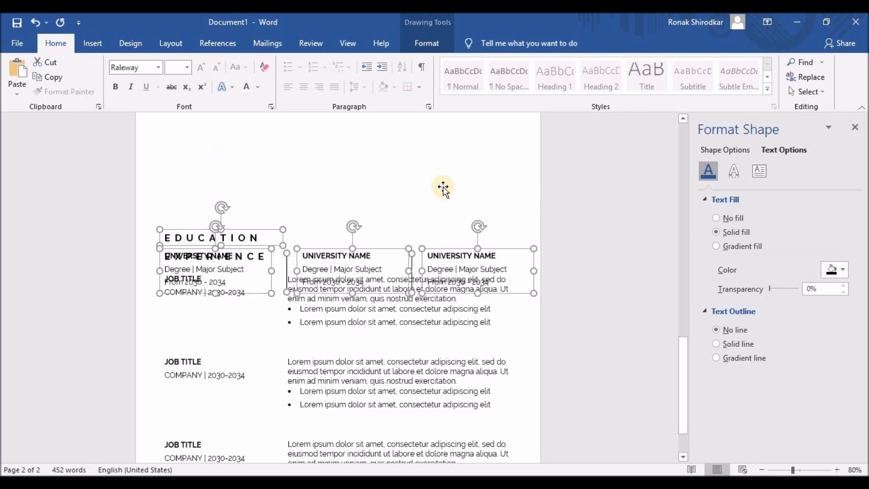
pyautogui.press('Down')
pyautogui.press('Down')
pyautogui.press('Down')
pyautogui.press('Down')
pyautogui.press('Down')
pyautogui.press('Down')
pyautogui.press('Down')
pyautogui.press('Down')
pyautogui.press('Down')
pyautogui.press('Down')
pyautogui.press('Down')
pyautogui.press('Down')
pyautogui.press('Down')
pyautogui.press('Down')
pyautogui.press('Down')
pyautogui.press('Down')
pyautogui.press('Down')
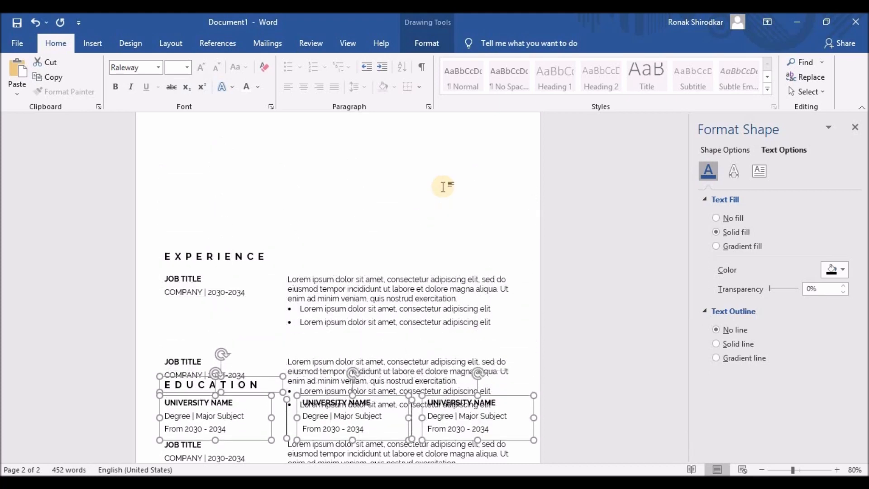
pyautogui.press('Down')
pyautogui.press('Down')
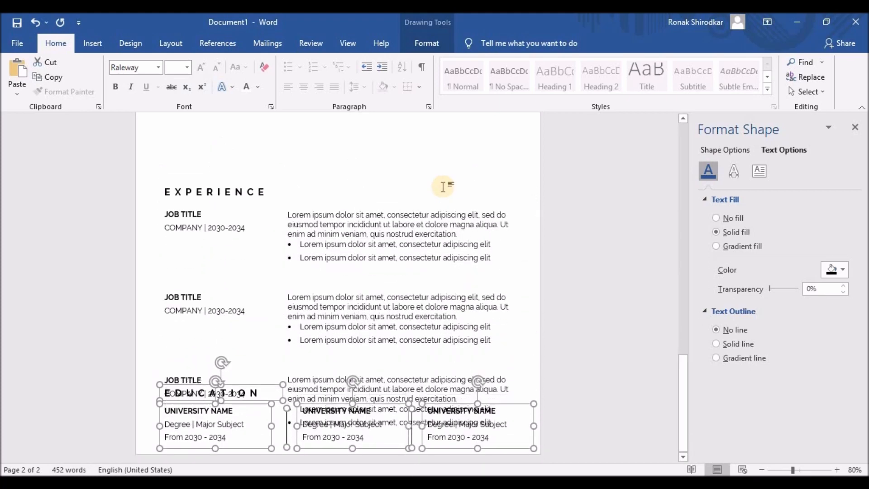
# - Select the EXPERIENCE heading, all three JOB TITLE boxes and the description box together
pyautogui.click(207, 191)
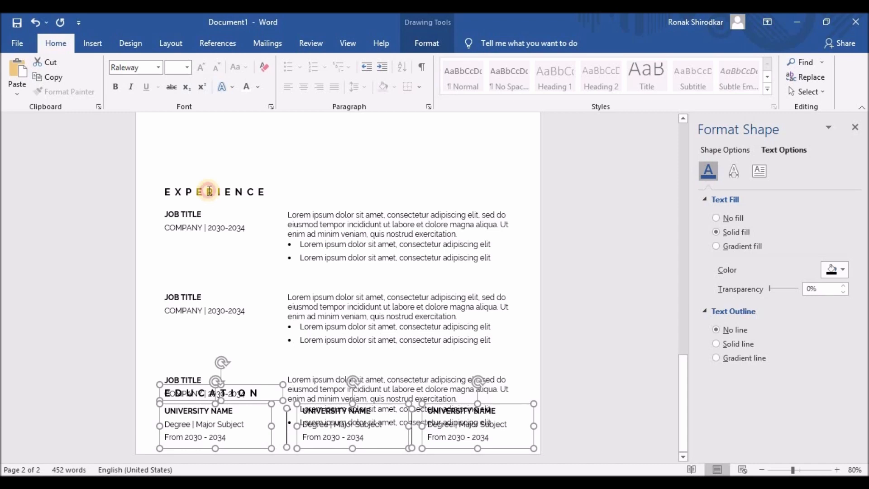
pyautogui.keyDown('ctrl'); pyautogui.click(194, 223); pyautogui.keyUp('ctrl')
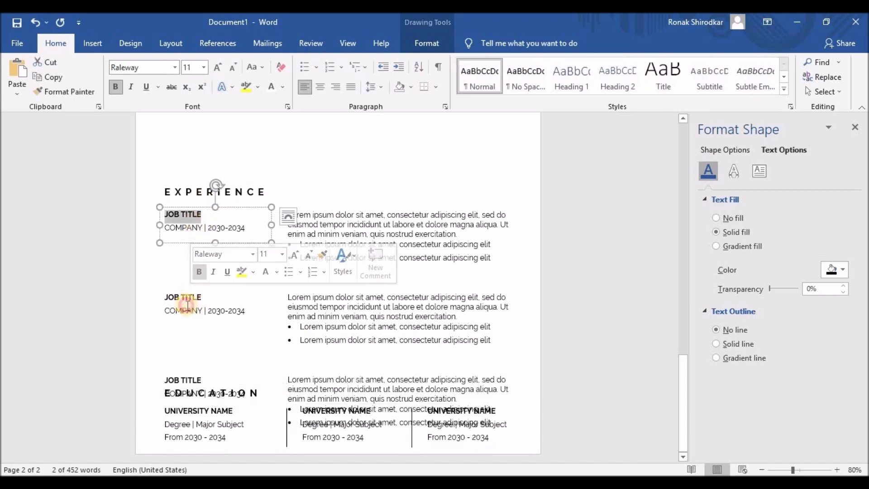
pyautogui.click(175, 289)
pyautogui.keyDown('ctrl'); pyautogui.click(188, 220); pyautogui.keyUp('ctrl')
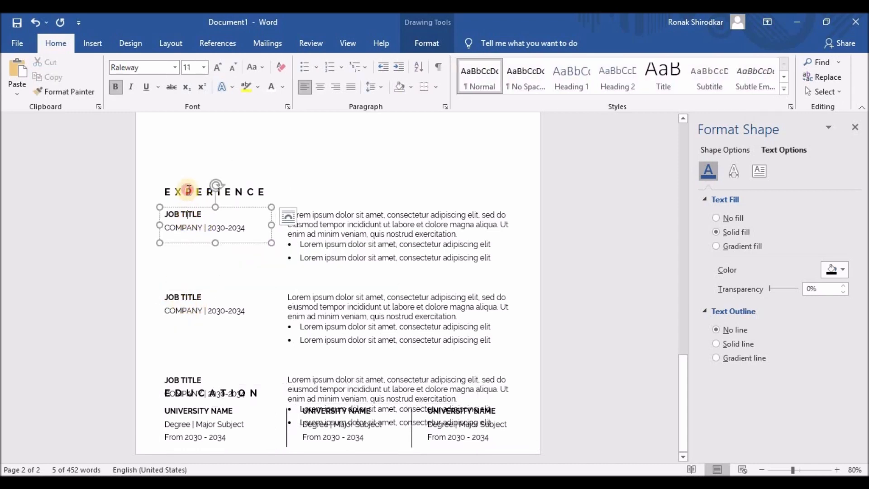
pyautogui.keyDown('ctrl'); pyautogui.click(188, 191); pyautogui.keyUp('ctrl')
pyautogui.keyDown('ctrl'); pyautogui.click(188, 214); pyautogui.keyUp('ctrl')
pyautogui.keyDown('ctrl'); pyautogui.click(189, 294); pyautogui.keyUp('ctrl')
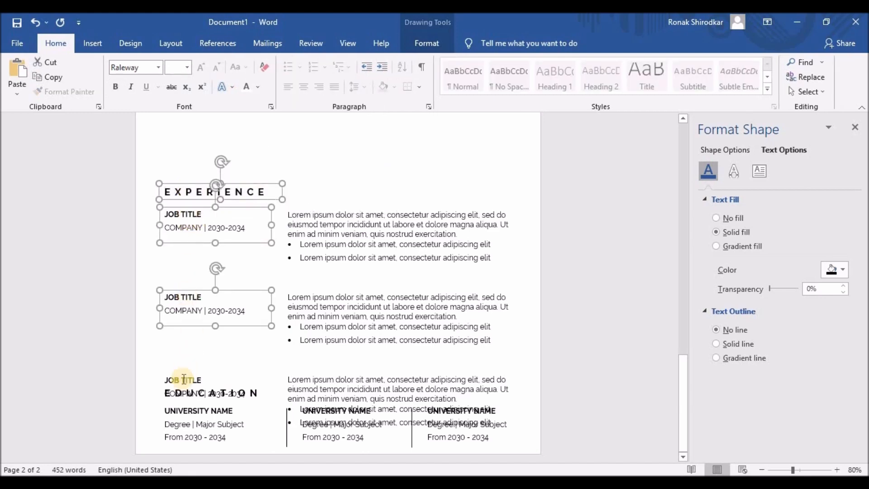
pyautogui.keyDown('ctrl'); pyautogui.click(181, 381); pyautogui.keyUp('ctrl')
pyautogui.keyDown('ctrl'); pyautogui.click(320, 302); pyautogui.keyUp('ctrl')
# - Nudge the Experience boxes up so they sit directly under the name header
pyautogui.press('Up')
pyautogui.press('Up')
pyautogui.press('Up')
pyautogui.press('Up')
pyautogui.press('Up')
pyautogui.press('Up')
pyautogui.press('Up')
pyautogui.press('Up')
pyautogui.press('Up')
pyautogui.press('Up')
pyautogui.press('Up')
pyautogui.press('Up')
pyautogui.press('Up')
pyautogui.press('Up')
pyautogui.press('Up')
pyautogui.press('Up')
pyautogui.press('Up')
pyautogui.press('Up')
pyautogui.press('Up')
pyautogui.press('Up')
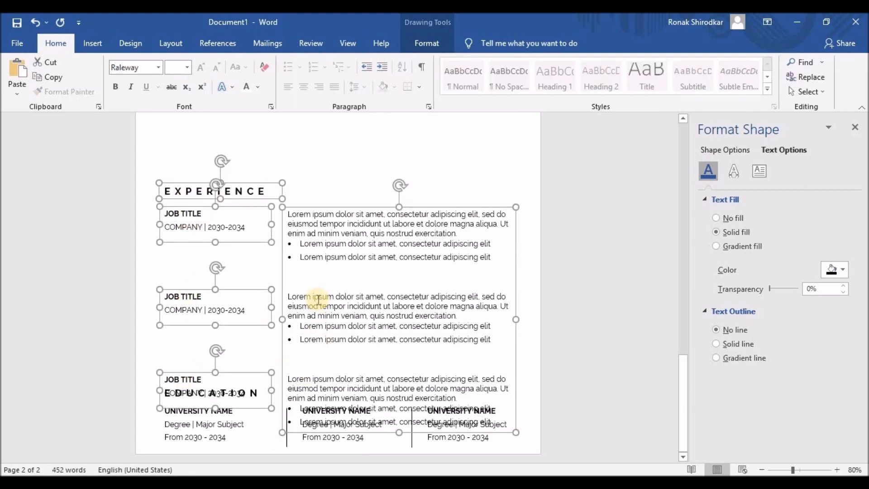
pyautogui.scroll(3, 405, 305)
pyautogui.scroll(1, 406, 306)
pyautogui.press('Up')
pyautogui.press('Up')
pyautogui.press('Up')
pyautogui.press('Up')
pyautogui.press('Up')
pyautogui.press('Up')
pyautogui.press('Up')
pyautogui.press('Up')
pyautogui.press('Up')
pyautogui.press('Up')
pyautogui.press('Up')
pyautogui.press('Up')
pyautogui.press('Up')
pyautogui.press('Up')
pyautogui.press('Up')
pyautogui.press('Up')
pyautogui.press('Up')
pyautogui.press('Up')
pyautogui.press('Up')
pyautogui.press('Up')
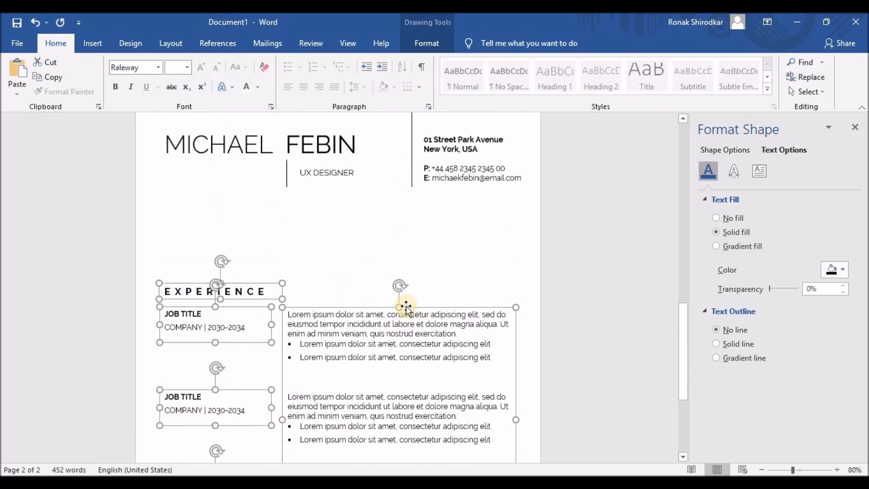
pyautogui.press('Up')
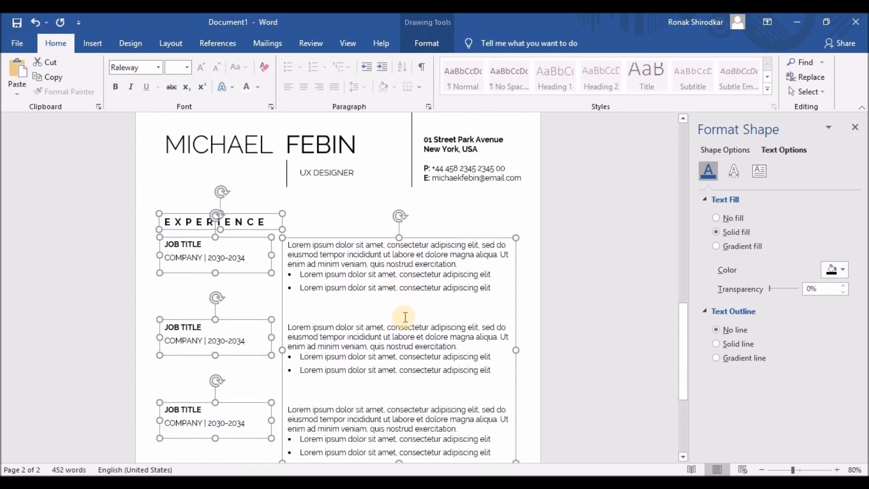
pyautogui.press('Down')
pyautogui.press('Down')
pyautogui.press('Down')
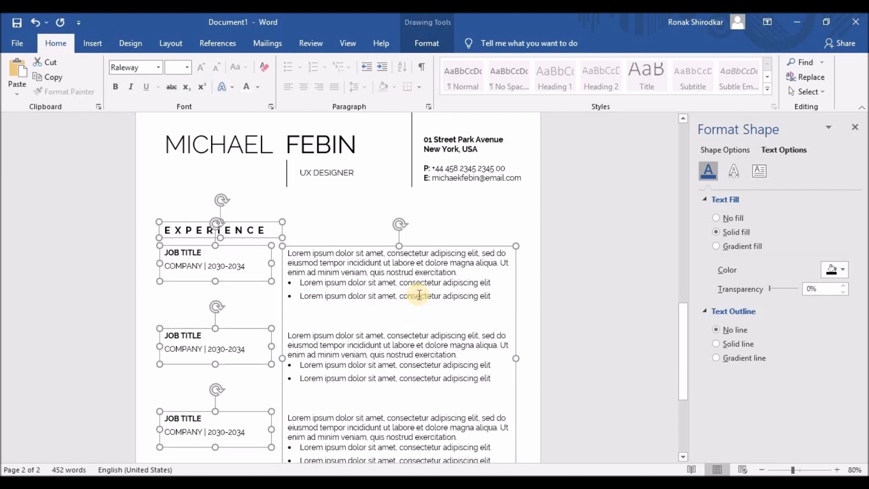
pyautogui.scroll(-5, 413, 297)
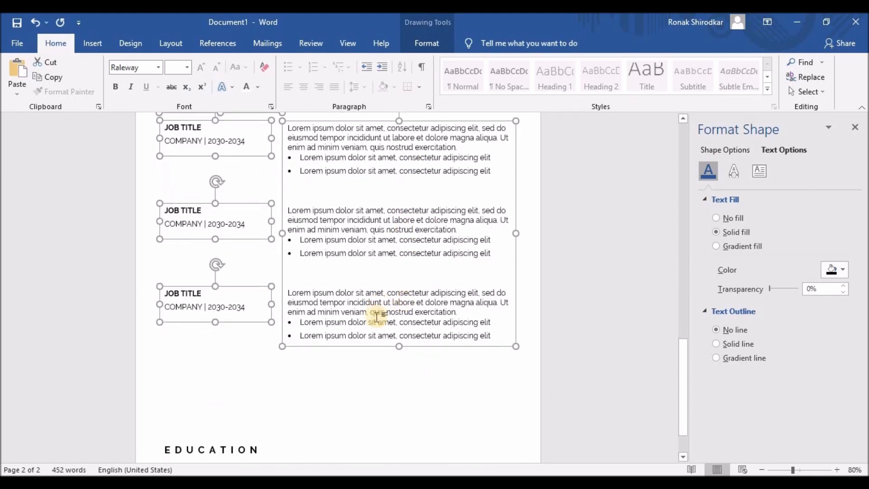
# - Delete the third experience description and its JOB TITLE box
pyautogui.scroll(-3, 376, 317)
pyautogui.click(311, 268)
pyautogui.moveTo(488, 280); pyautogui.dragTo(253, 235)
pyautogui.press('Delete')
pyautogui.moveTo(399, 289); pyautogui.dragTo(399, 212)
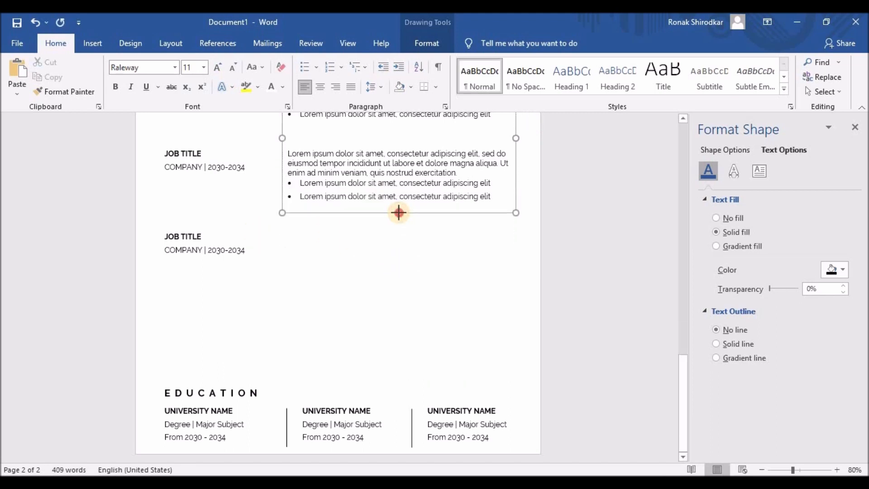
pyautogui.click(188, 278)
pyautogui.press('Delete')
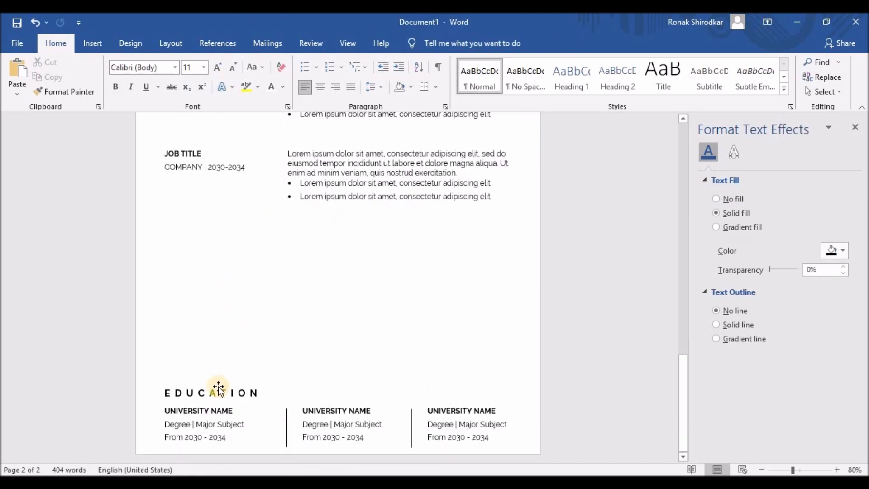
# - Select the EDUCATION heading and all three university boxes together
pyautogui.click(219, 389)
pyautogui.moveTo(200, 411); pyautogui.dragTo(316, 411)
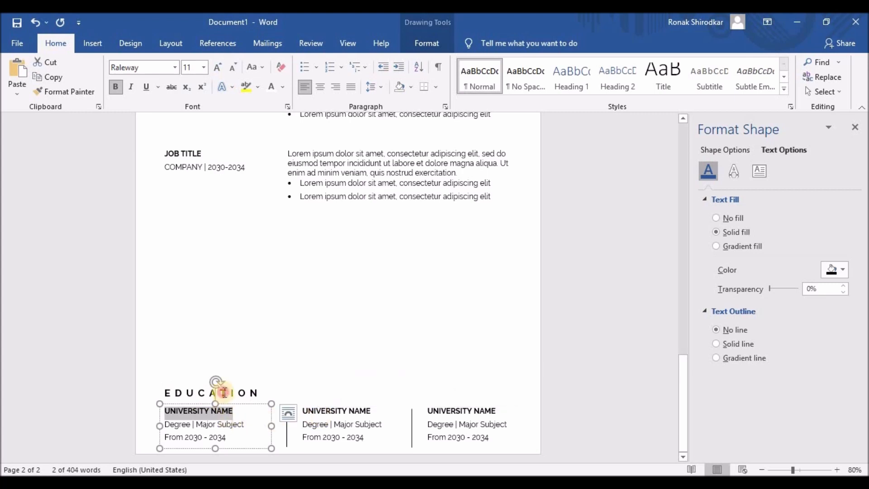
pyautogui.keyDown('shift'); pyautogui.click(224, 392); pyautogui.keyUp('shift')
pyautogui.keyDown('shift'); pyautogui.click(287, 419); pyautogui.keyUp('shift')
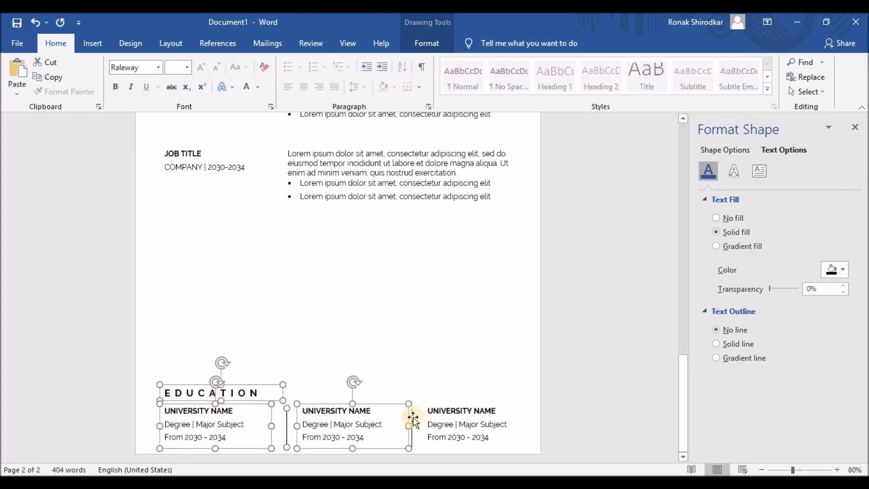
pyautogui.keyDown('shift'); pyautogui.click(460, 411); pyautogui.keyUp('shift')
pyautogui.scroll(-3, 459, 405)
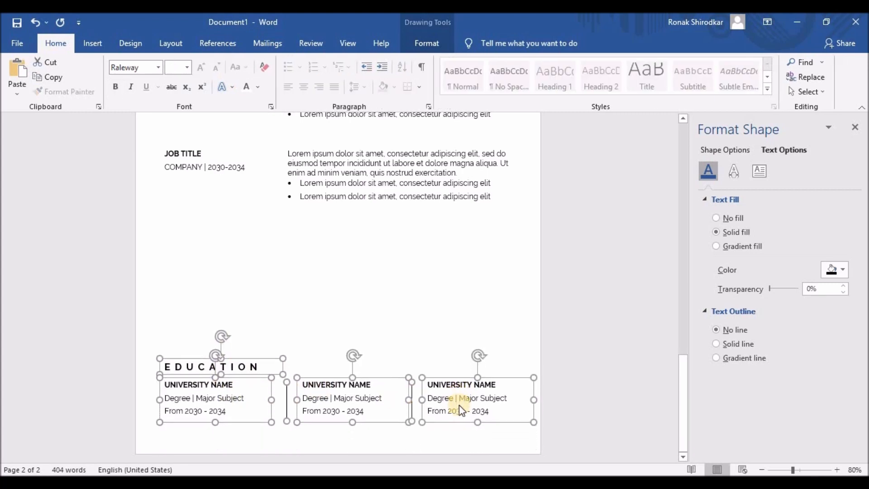
pyautogui.scroll(-5, 459, 405)
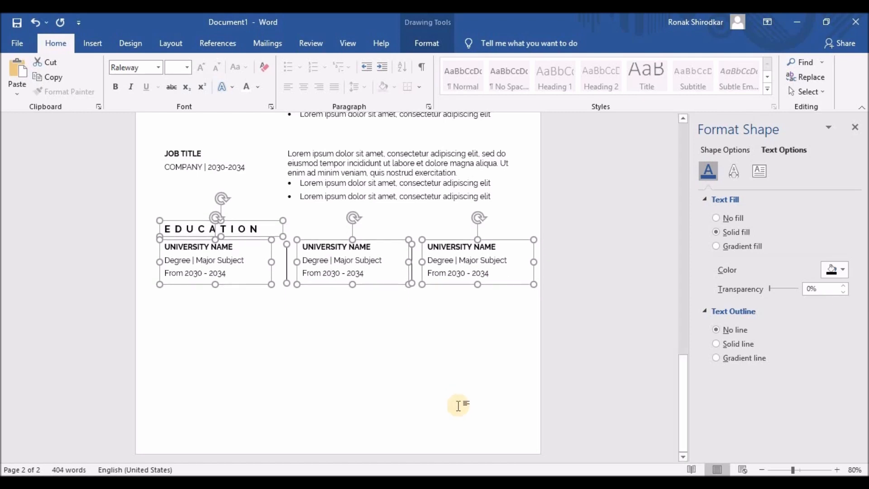
pyautogui.scroll(6, 458, 405)
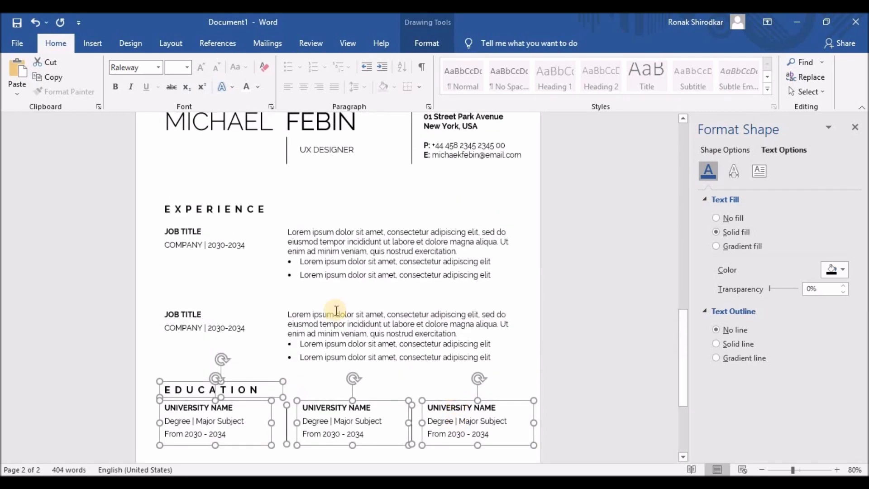
# - Nudge the second JOB TITLE box up to align with its description
pyautogui.click(308, 296)
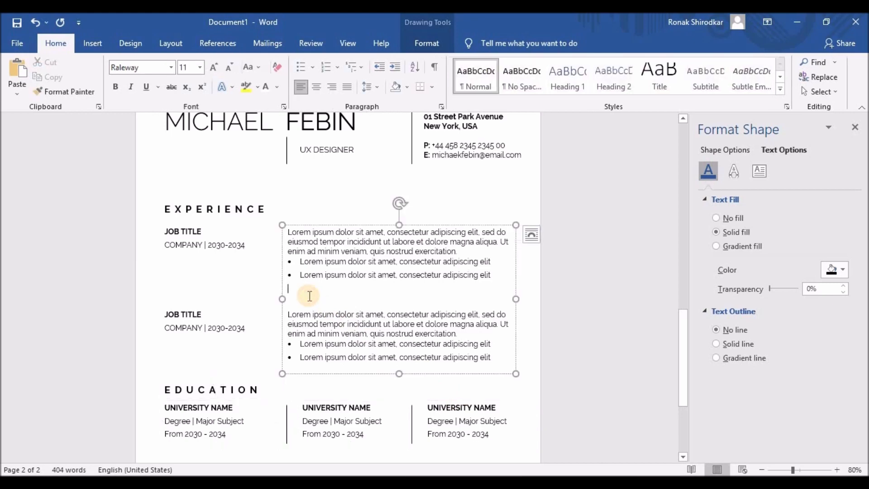
pyautogui.click(181, 313)
pyautogui.press('Up')
pyautogui.press('Up')
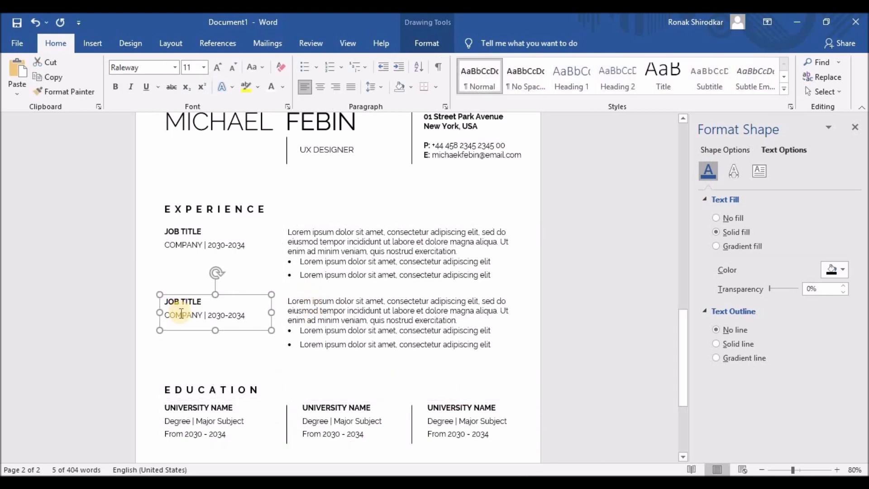
pyautogui.scroll(-4, 338, 376)
pyautogui.click(233, 358)
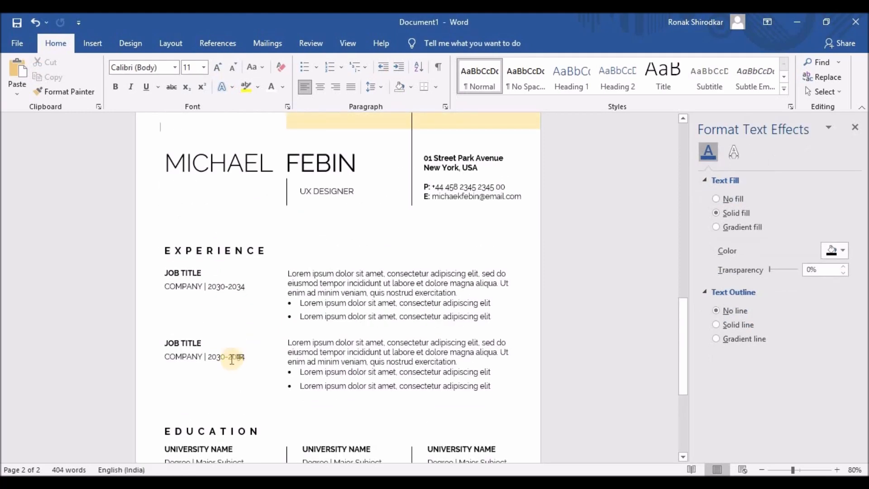
pyautogui.scroll(-4, 233, 356)
# - Select the Education heading, university boxes and divider line, and nudge the block up
pyautogui.click(215, 291)
pyautogui.keyDown('shift'); pyautogui.click(222, 324); pyautogui.keyUp('shift')
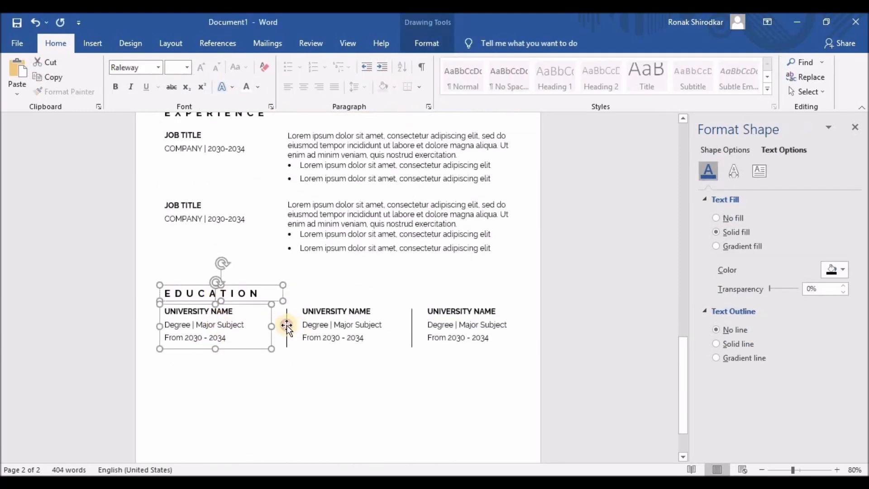
pyautogui.keyDown('shift'); pyautogui.click(323, 326); pyautogui.keyUp('shift')
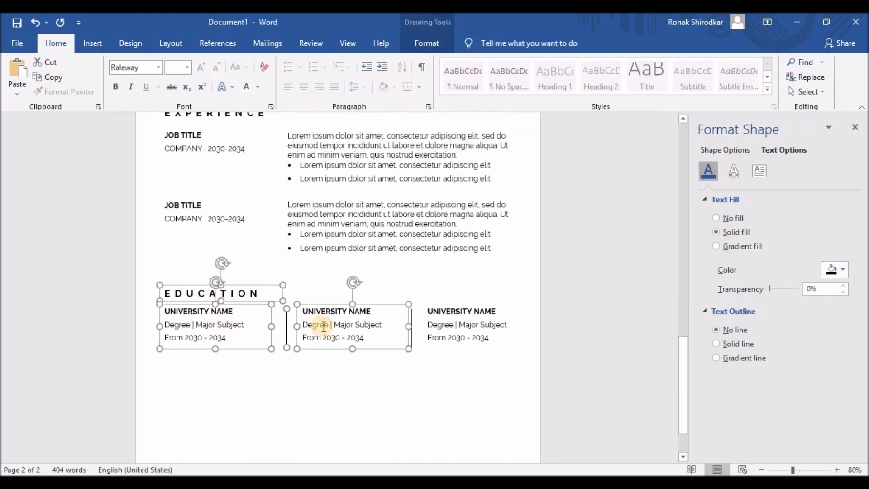
pyautogui.keyDown('shift'); pyautogui.click(409, 322); pyautogui.keyUp('shift')
pyautogui.keyDown('shift'); pyautogui.click(459, 325); pyautogui.keyUp('shift')
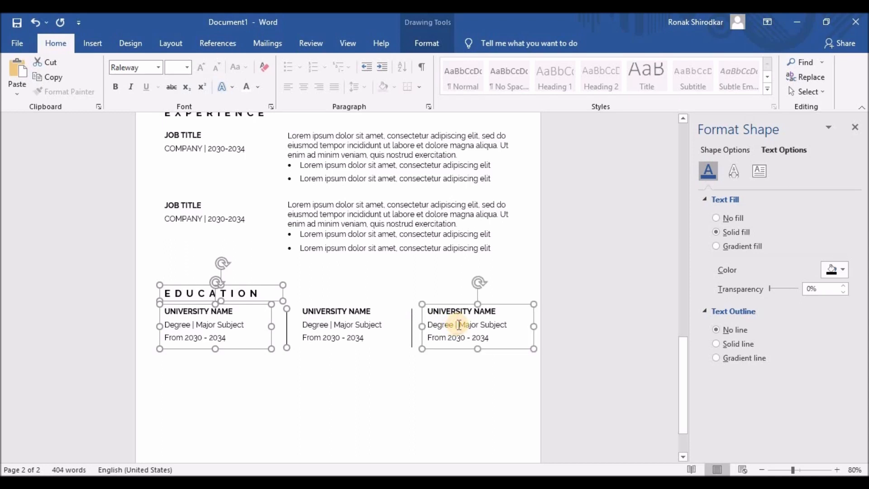
pyautogui.keyDown('shift'); pyautogui.click(356, 321); pyautogui.keyUp('shift')
pyautogui.keyDown('shift'); pyautogui.click(411, 320); pyautogui.keyUp('shift')
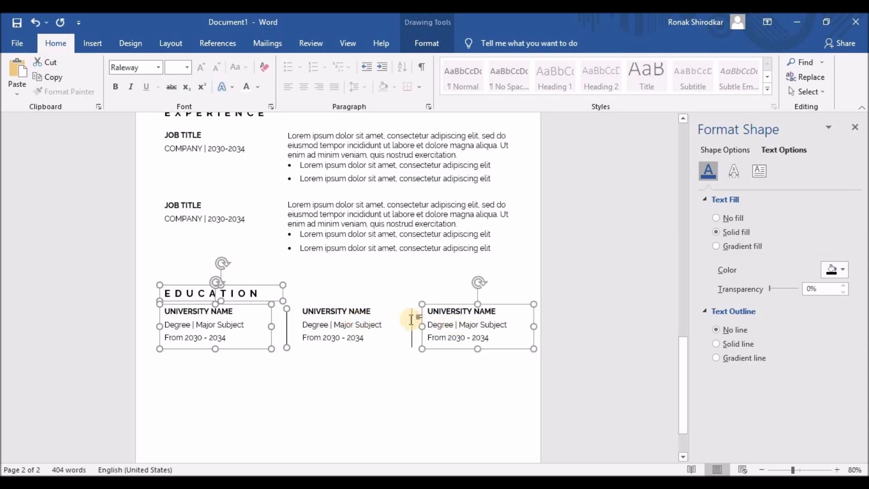
pyautogui.keyDown('shift'); pyautogui.click(325, 317); pyautogui.keyUp('shift')
pyautogui.keyDown('shift'); pyautogui.click(413, 314); pyautogui.keyUp('shift')
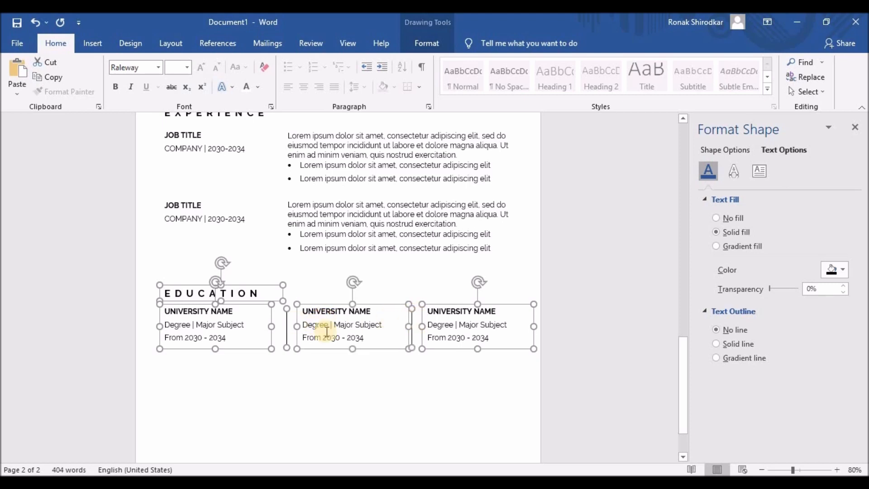
pyautogui.press('Up')
pyautogui.press('Up')
pyautogui.press('Up')
pyautogui.press('Up')
pyautogui.press('Up')
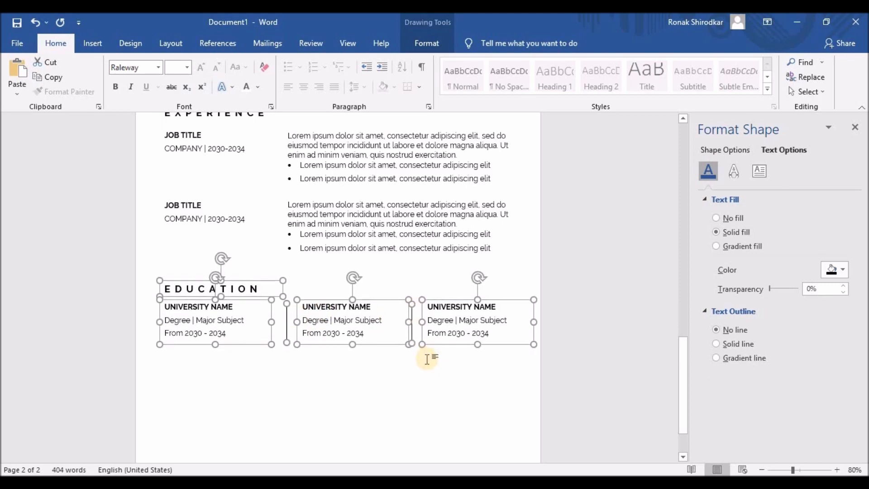
pyautogui.click(199, 322)
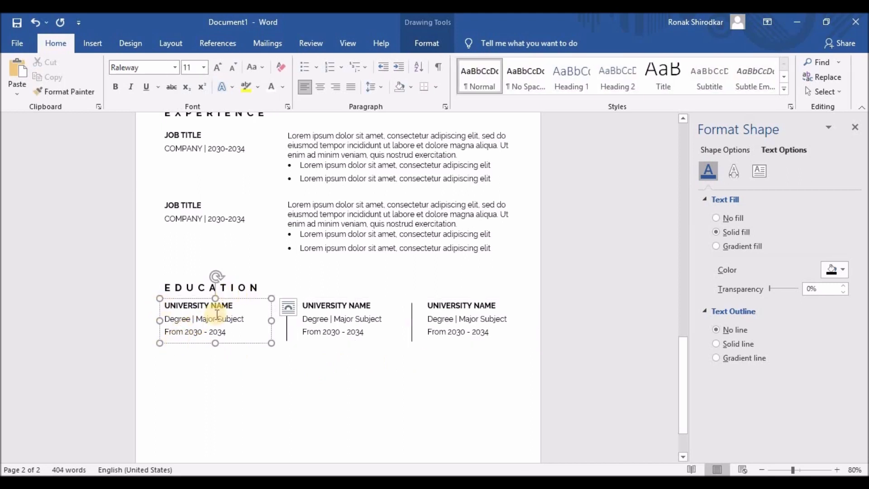
# - Widen the page 2 EXPERIENCE heading box to the right
pyautogui.scroll(3, 227, 225)
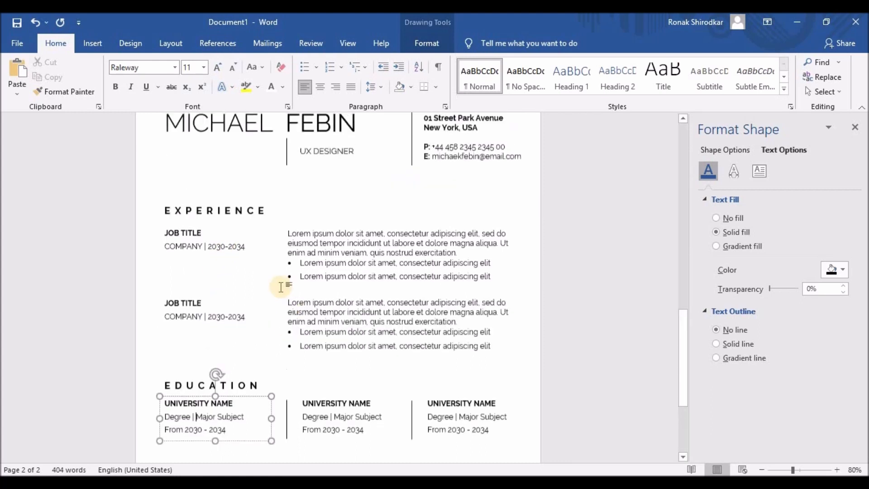
pyautogui.click(269, 276)
pyautogui.moveTo(357, 280); pyautogui.dragTo(410, 279)
# - Add a '( CONTINUED )' label after EXPERIENCE, shrunk from 14 to 12 pt and not bold
pyautogui.click(274, 274)
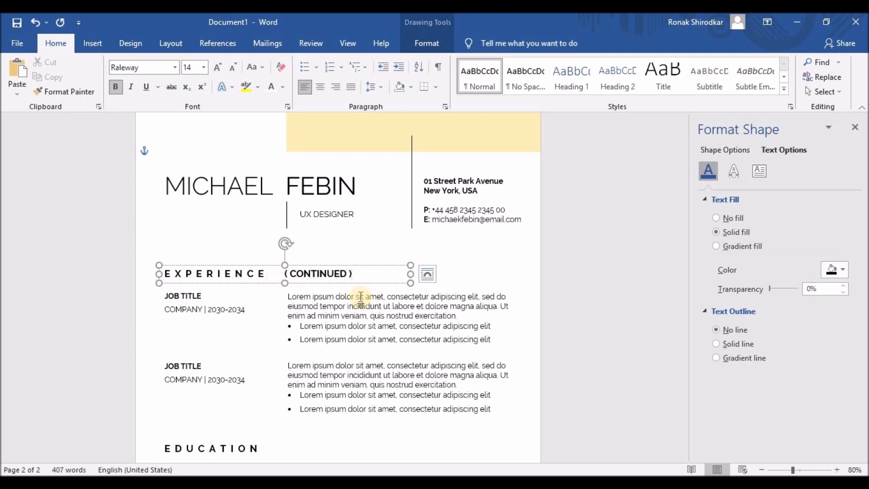
pyautogui.moveTo(289, 274); pyautogui.dragTo(350, 276)
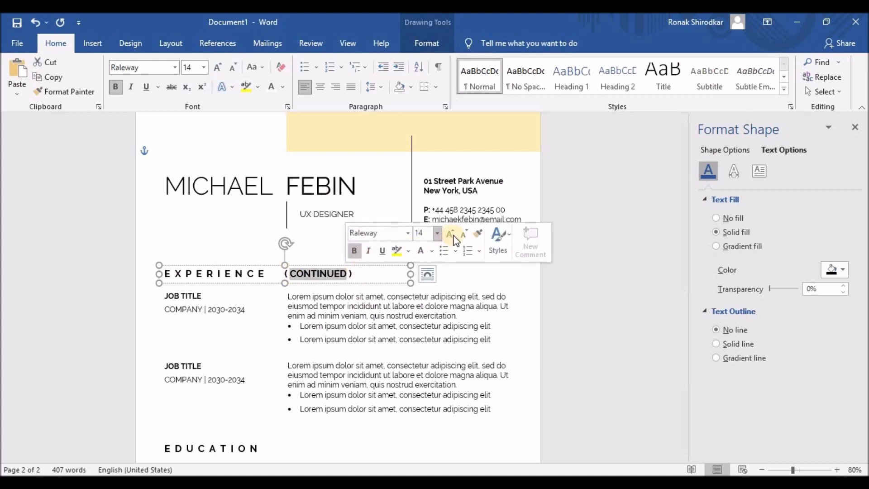
pyautogui.click(463, 234)
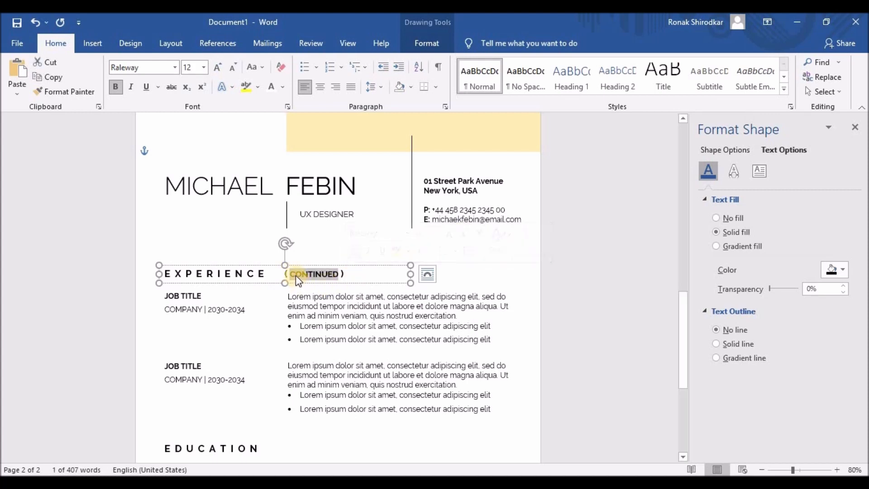
pyautogui.hotkey('ctrl', 'b')
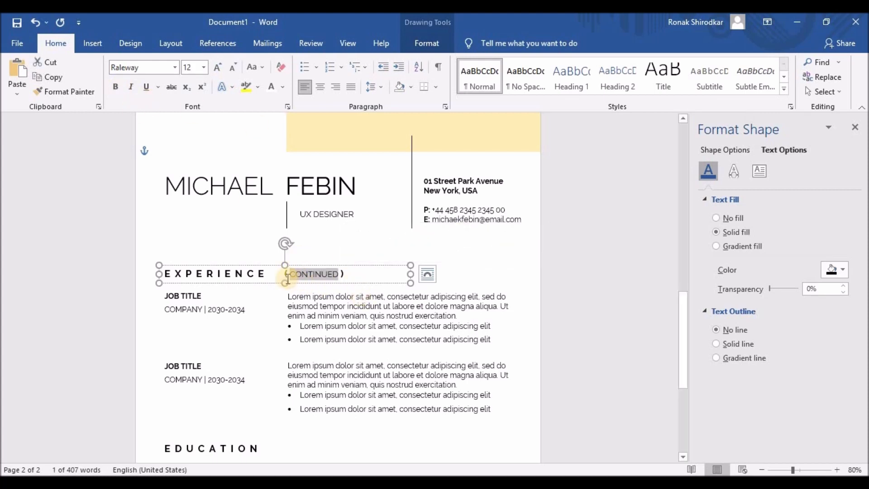
pyautogui.moveTo(285, 274); pyautogui.dragTo(342, 274)
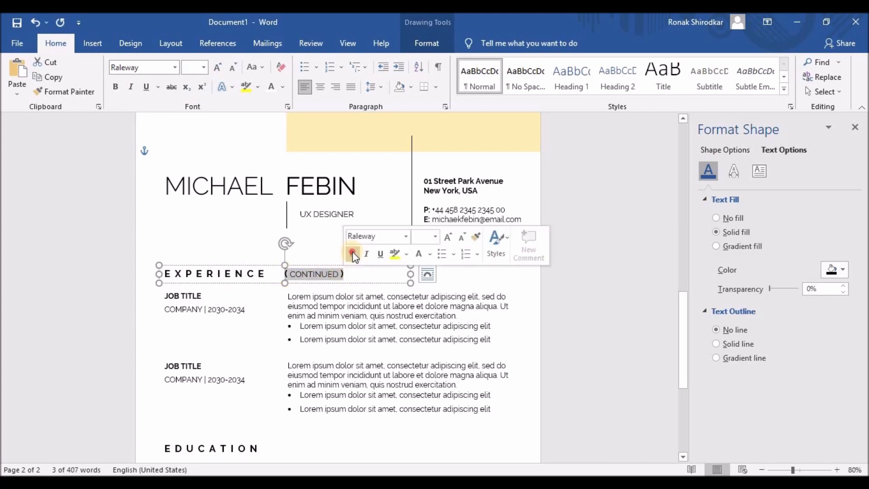
pyautogui.click(302, 281)
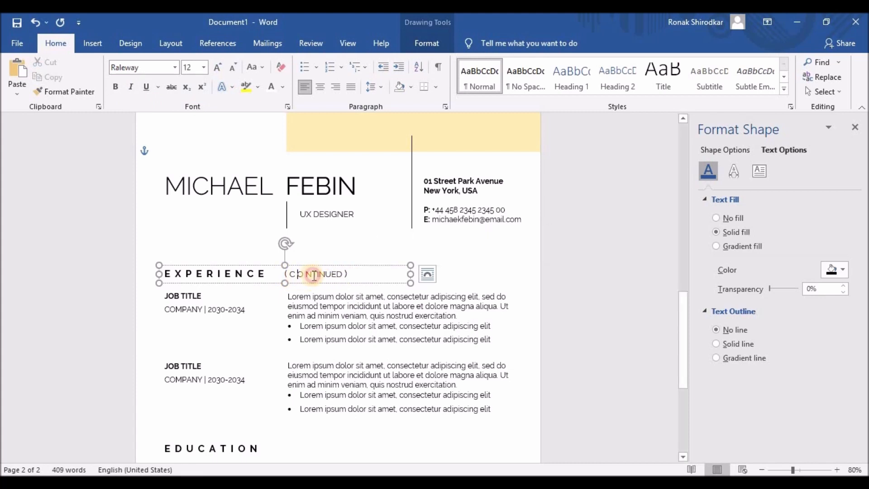
# - Space out the letters of CONTINUED in the label
pyautogui.click(317, 274)
pyautogui.click(321, 275)
pyautogui.click(323, 275)
pyautogui.click(334, 275)
pyautogui.click(341, 275)
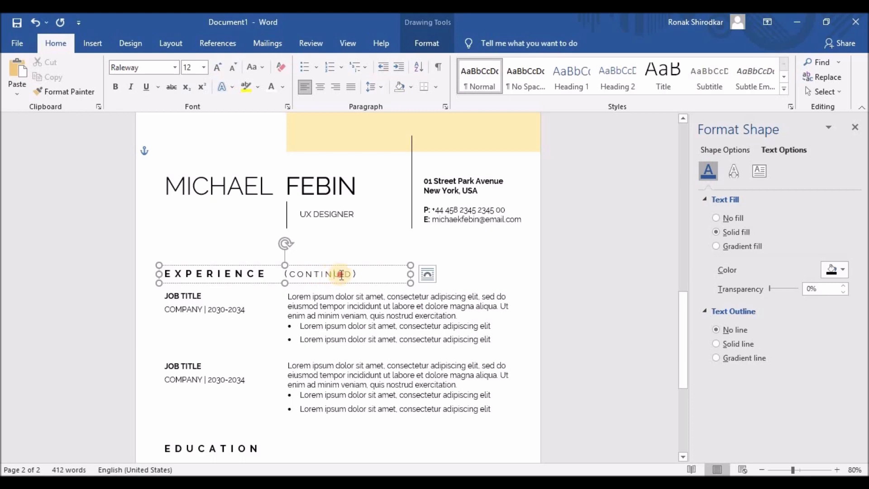
pyautogui.click(349, 275)
pyautogui.scroll(-5, 358, 319)
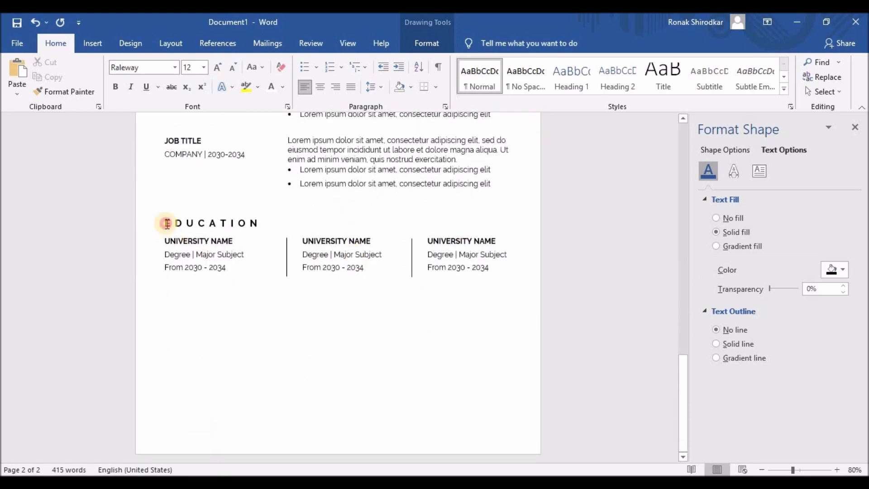
# - Replace the duplicated EDUCATION heading with SKILLS, spaced out as S K I L L S
pyautogui.moveTo(167, 223); pyautogui.dragTo(252, 223)
pyautogui.write('SKI')
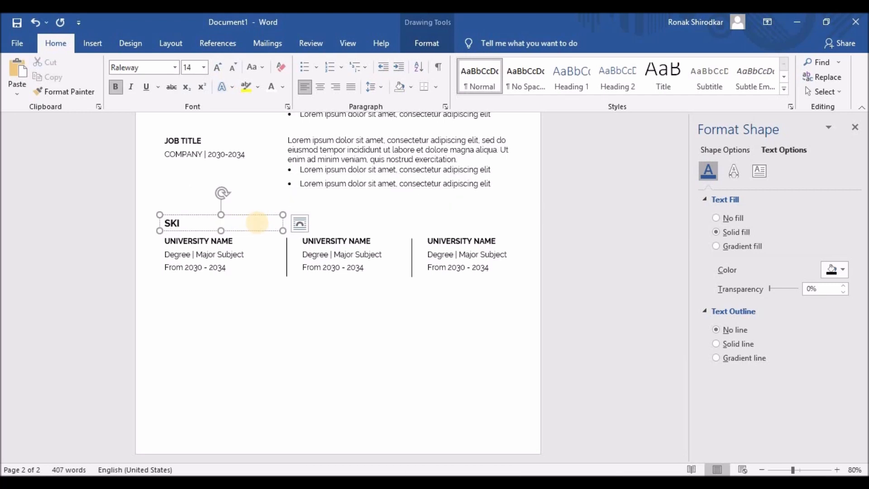
pyautogui.write('LLS')
pyautogui.click(170, 223)
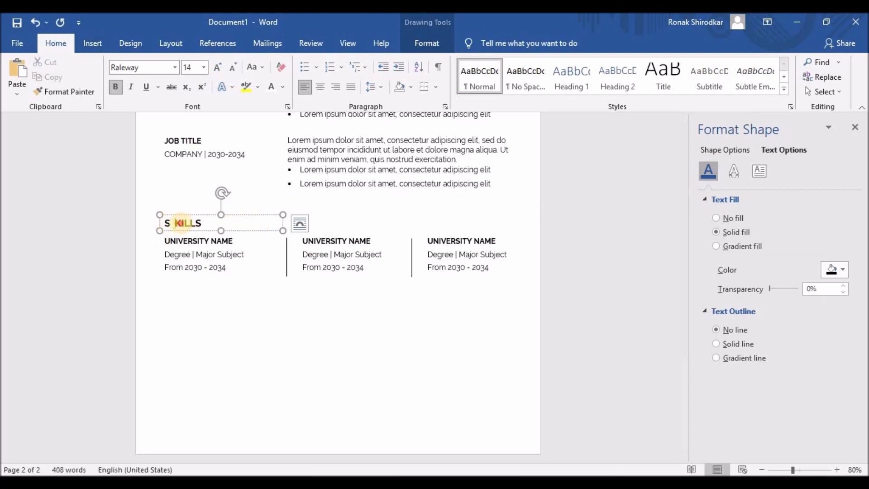
pyautogui.click(181, 223)
pyautogui.click(191, 223)
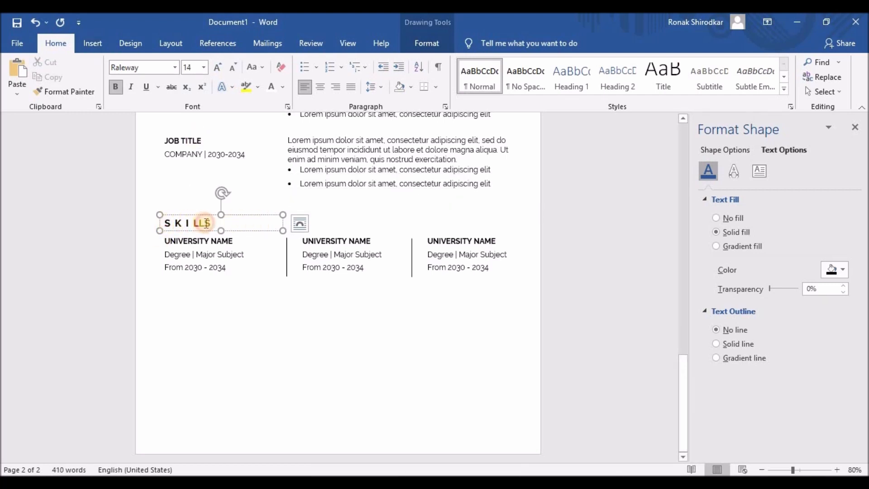
pyautogui.click(206, 223)
# - Select the first column's UNIVERSITY NAME placeholder title
pyautogui.click(200, 223)
pyautogui.click(163, 240)
pyautogui.moveTo(164, 241); pyautogui.dragTo(238, 241)
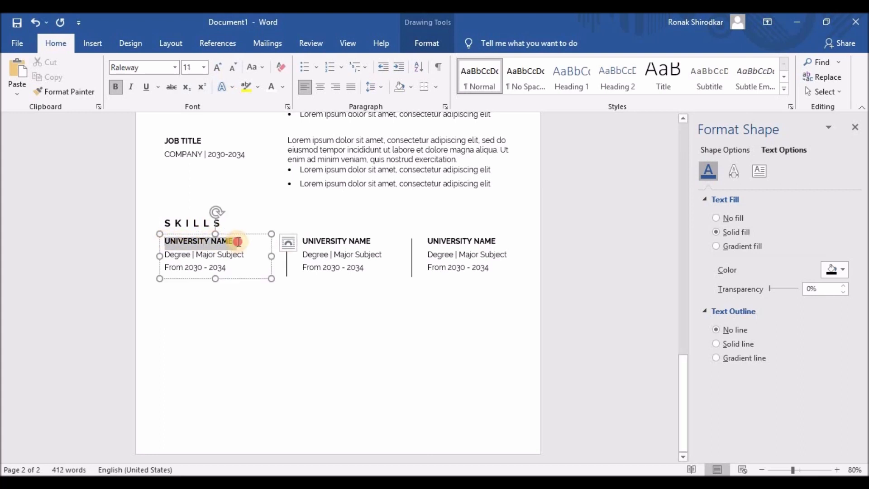
# - Type PROFESSIONAL, TECHNICAL and EXPERTISE over the three UNIVERSITY NAME column titles
pyautogui.write('P')
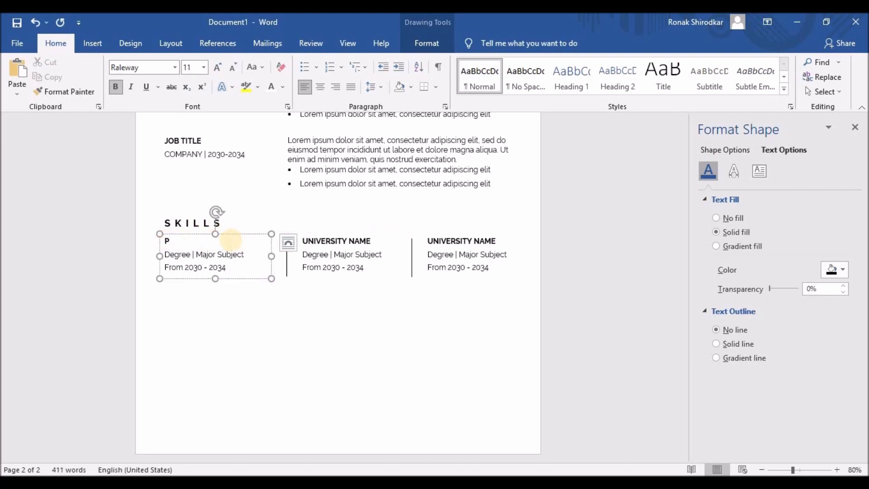
pyautogui.write('ROFESSIONAL')
pyautogui.click(301, 239)
pyautogui.moveTo(300, 241); pyautogui.dragTo(376, 241)
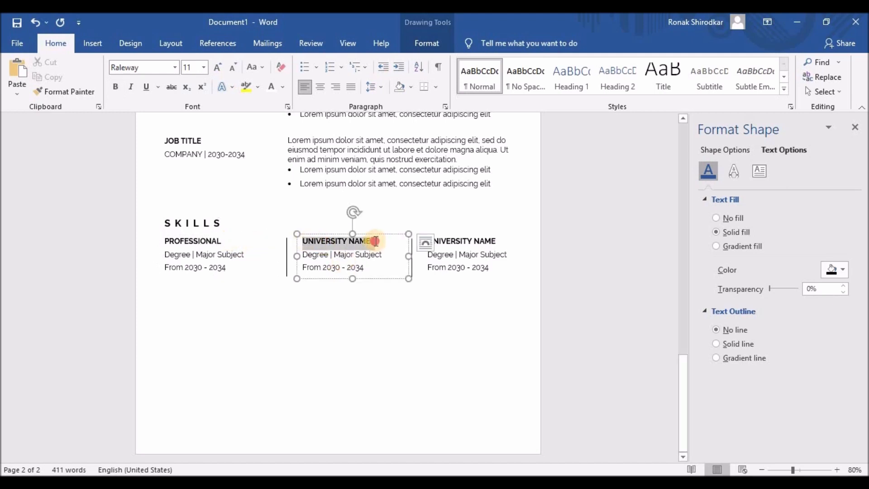
pyautogui.write('TECHNICAL')
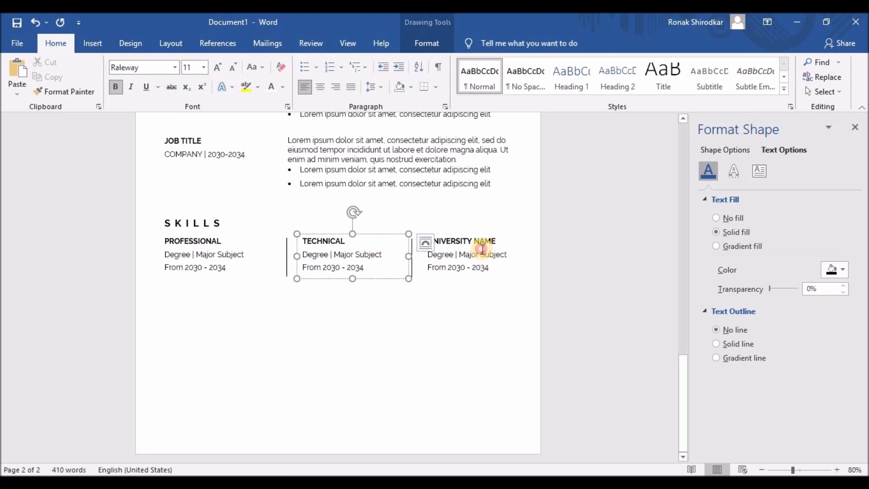
pyautogui.click(424, 242)
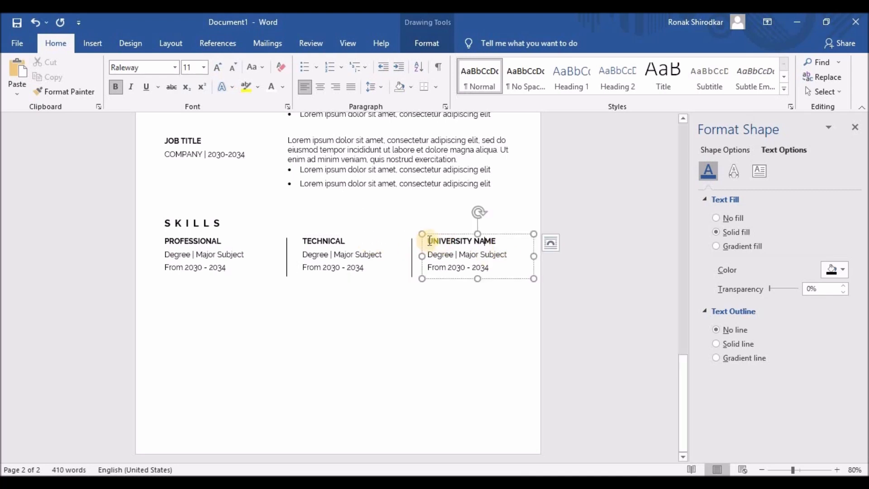
pyautogui.moveTo(425, 241); pyautogui.dragTo(502, 242)
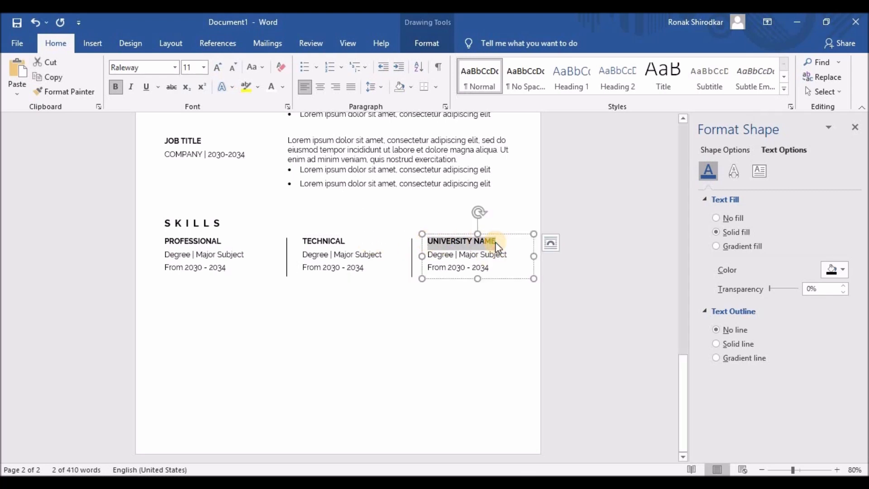
pyautogui.write('EXPERTISE')
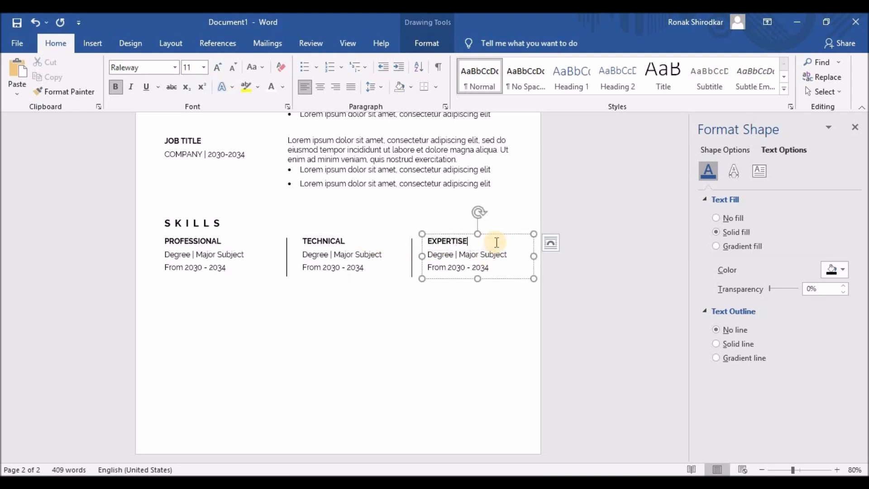
pyautogui.click(165, 254)
pyautogui.moveTo(164, 253); pyautogui.dragTo(219, 329)
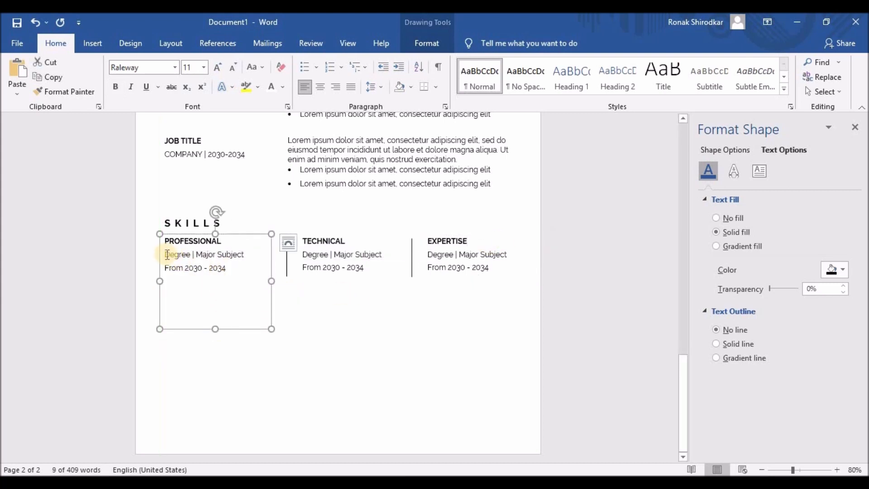
# - Bullet Graphic Design, UI/UX Design, Web Design, Project Management, Market Research under PROFESSIONAL
pyautogui.moveTo(165, 254); pyautogui.dragTo(236, 270)
pyautogui.write('Graphic Design')
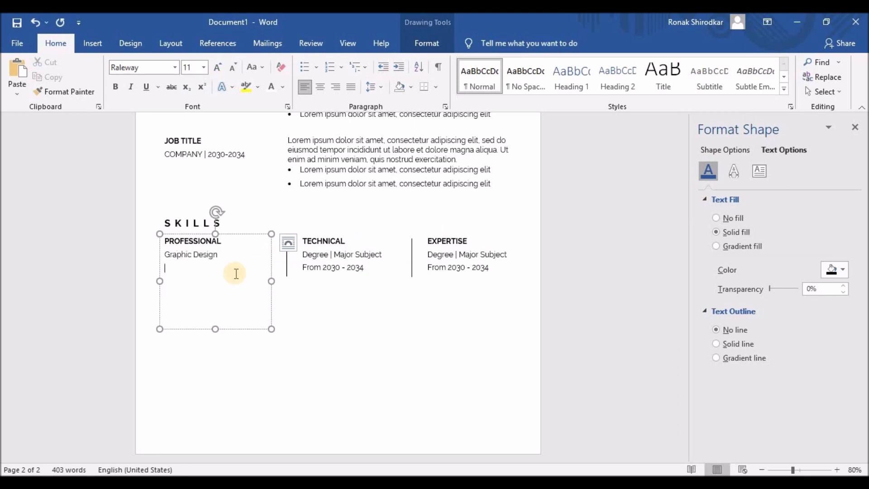
pyautogui.write('/UX Design')
pyautogui.press('Return')
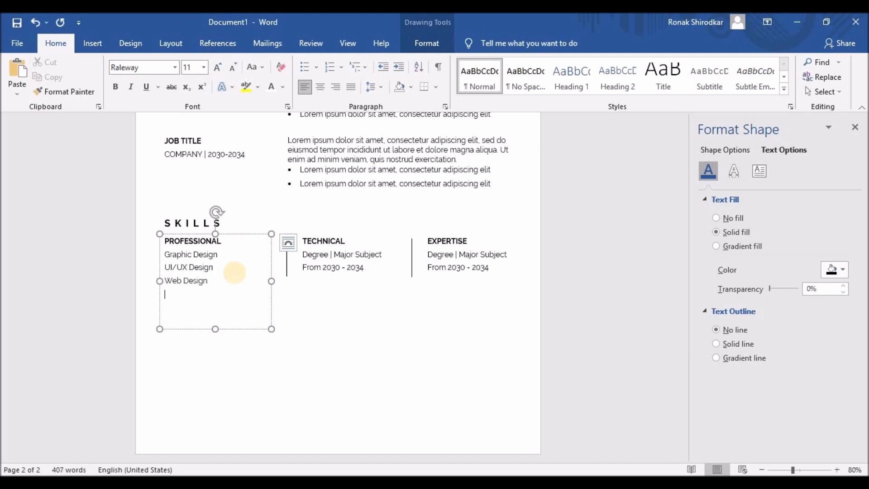
pyautogui.write('Project Management')
pyautogui.press('Return')
pyautogui.write('MArk')
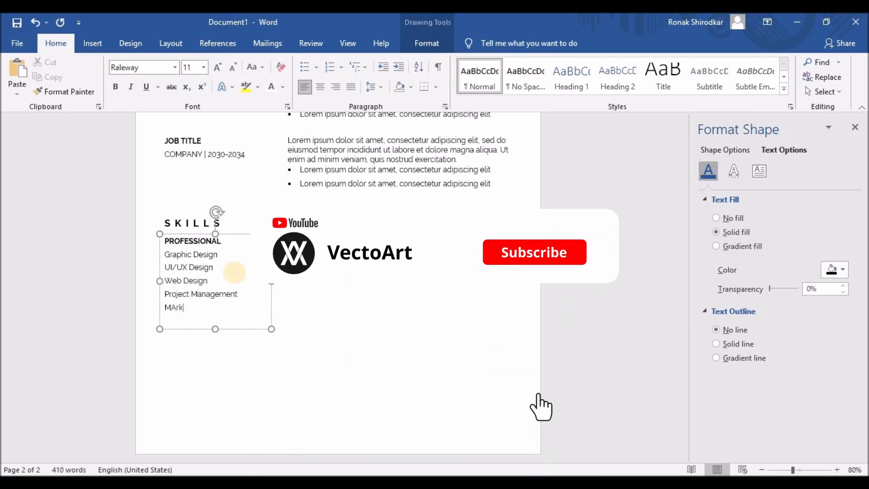
pyautogui.write('et Research')
pyautogui.moveTo(165, 254); pyautogui.dragTo(228, 323)
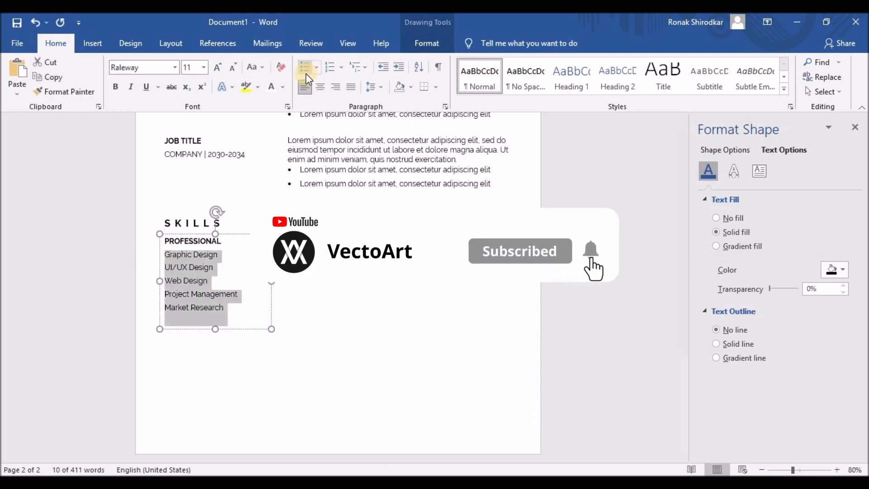
pyautogui.click(306, 74)
# - Select the placeholder lines in the TECHNICAL column
pyautogui.click(294, 256)
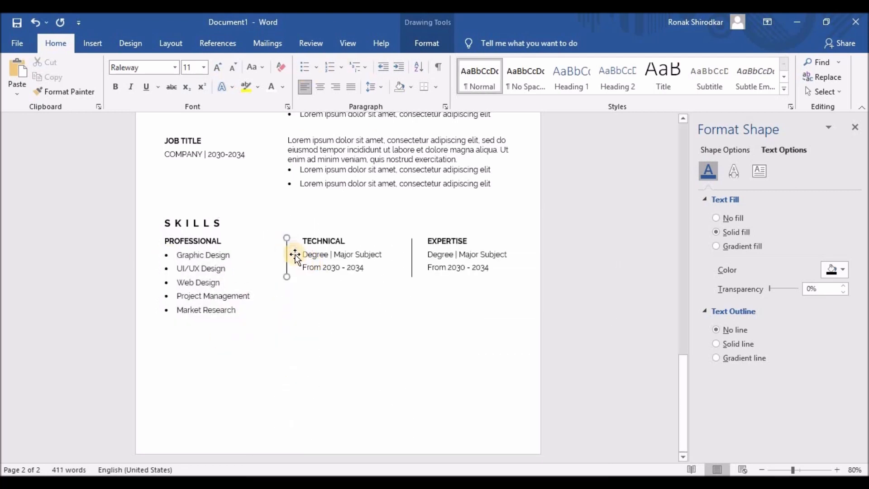
pyautogui.click(301, 253)
pyautogui.moveTo(301, 255); pyautogui.dragTo(354, 305)
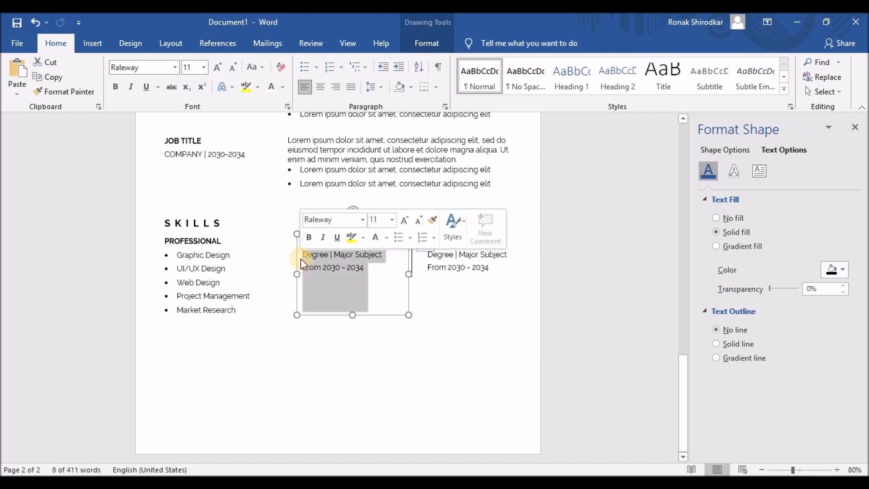
# - Bullet Adobe Photoshop, Adobe Illustrator, After Effects, Adobe XD and Sketch under TECHNICAL
pyautogui.press('BackSpace')
pyautogui.write('Adon')
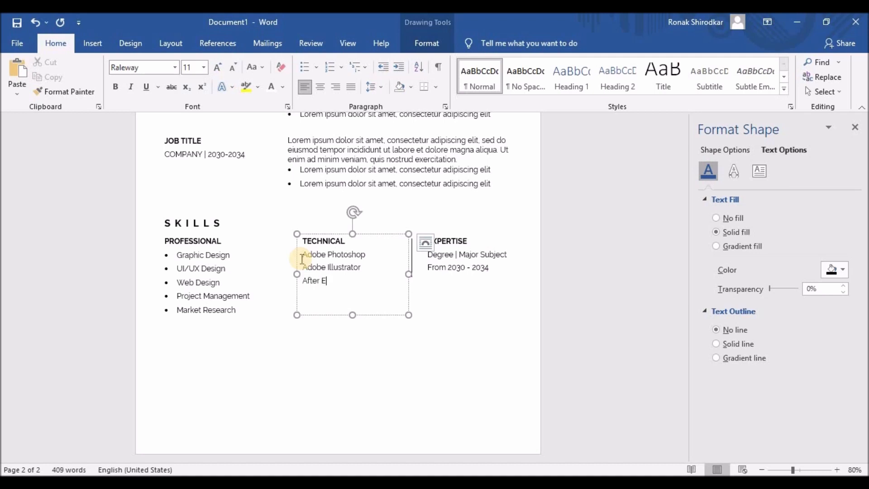
pyautogui.write('Adobe XD Sketch')
pyautogui.moveTo(301, 254); pyautogui.dragTo(344, 303)
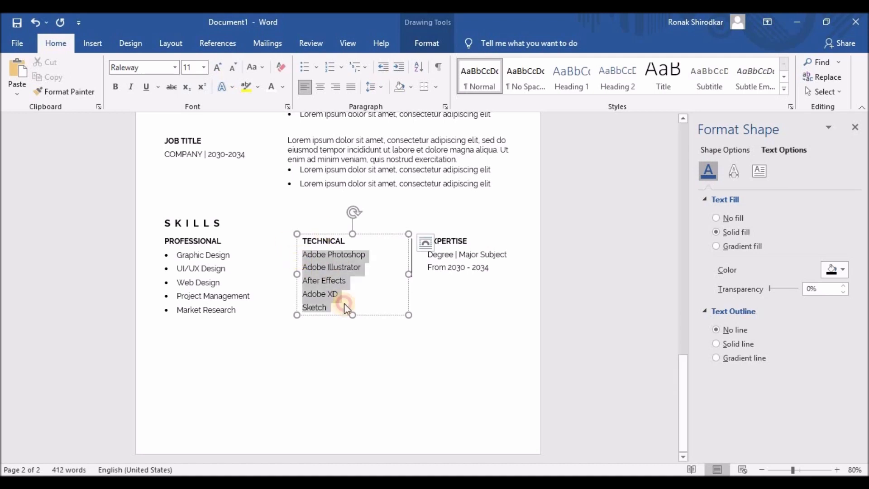
pyautogui.click(305, 67)
# - Delete the vertical divider before EXPERTISE and stretch the TECHNICAL and EXPERTISE boxes taller
pyautogui.click(408, 321)
pyautogui.click(413, 324)
pyautogui.press('Delete')
pyautogui.click(446, 349)
pyautogui.moveTo(478, 357); pyautogui.dragTo(479, 379)
pyautogui.click(351, 360)
pyautogui.moveTo(353, 379); pyautogui.dragTo(354, 390)
pyautogui.click(240, 376)
pyautogui.click(440, 351)
pyautogui.moveTo(477, 380); pyautogui.dragTo(474, 386)
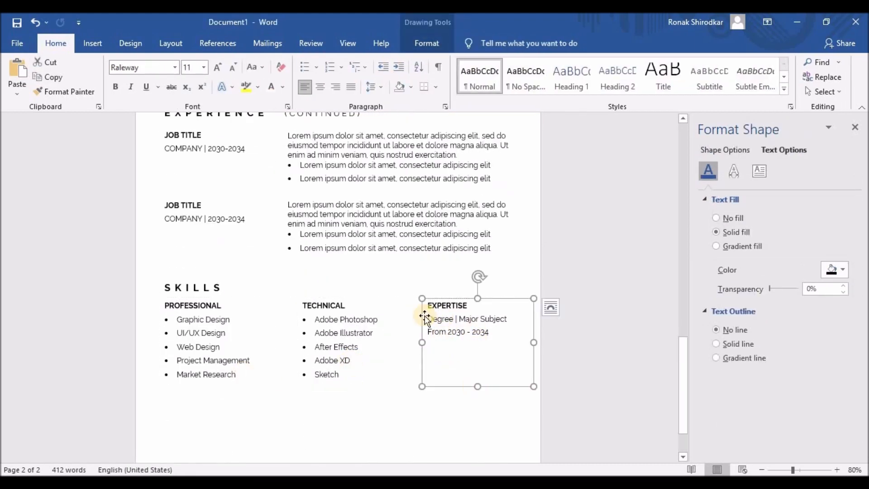
# - Type JavaScript, PHP/HTML, Ruby Rails, Android Studio and iOS Development over the EXPERTISE placeholder
pyautogui.moveTo(427, 318); pyautogui.dragTo(502, 333)
pyautogui.write('JavaScript')
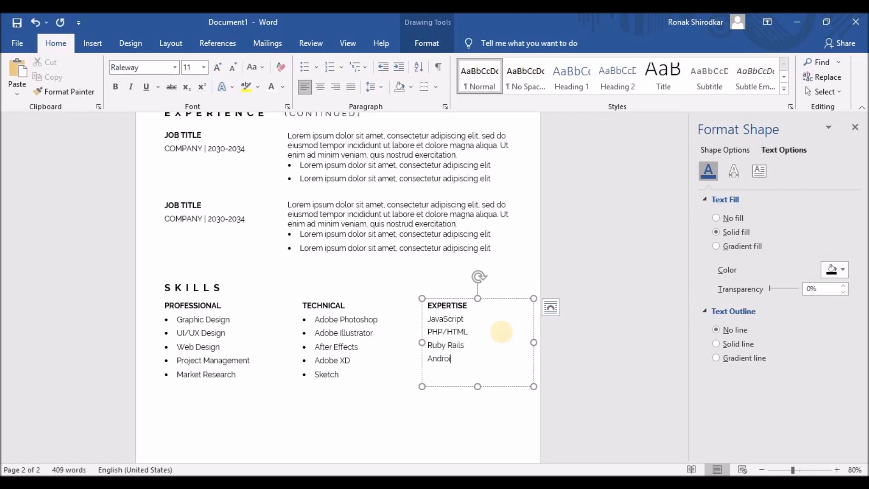
pyautogui.press('ctrl')
pyautogui.press('Down')
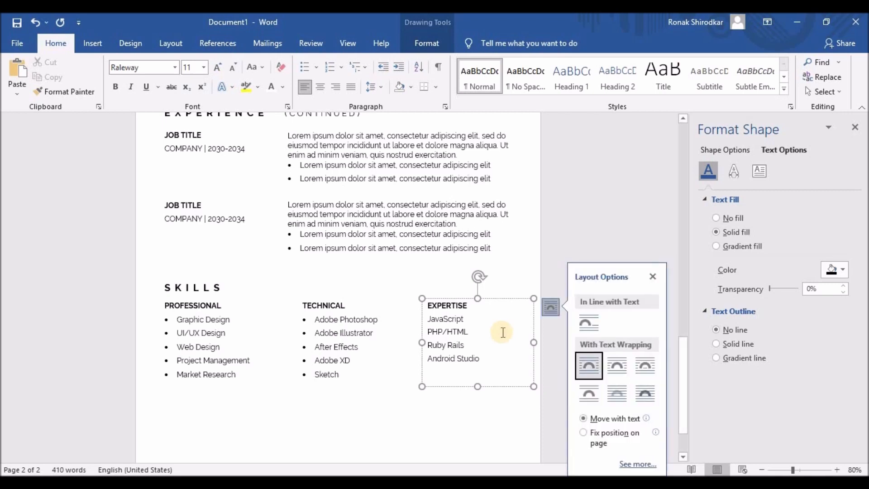
pyautogui.click(478, 377)
pyautogui.write('iOS Develo')
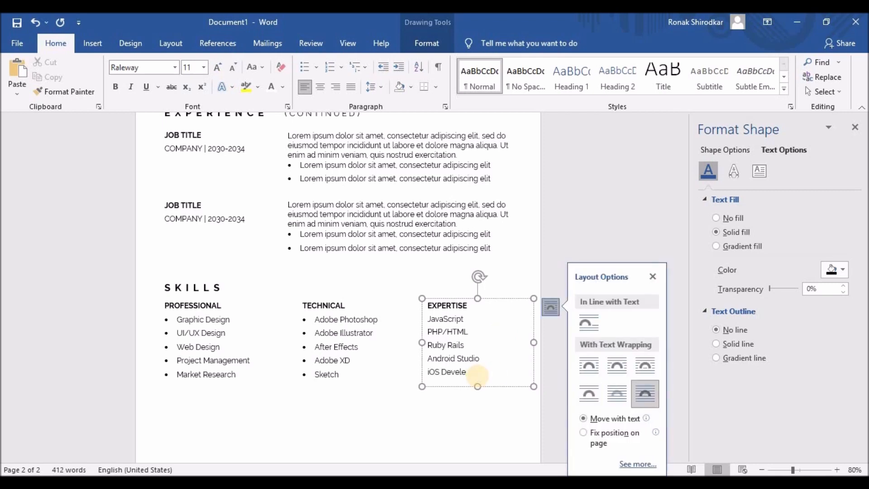
pyautogui.write('pment')
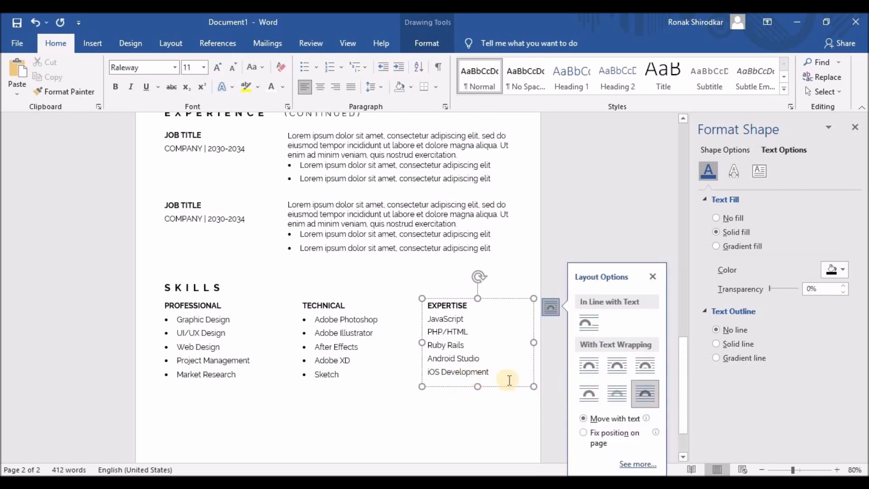
# - Bullet the five expertise items and remove their extra indent
pyautogui.moveTo(492, 373); pyautogui.dragTo(428, 318)
pyautogui.click(306, 68)
pyautogui.click(383, 68)
pyautogui.click(391, 400)
pyautogui.scroll(3, 391, 400)
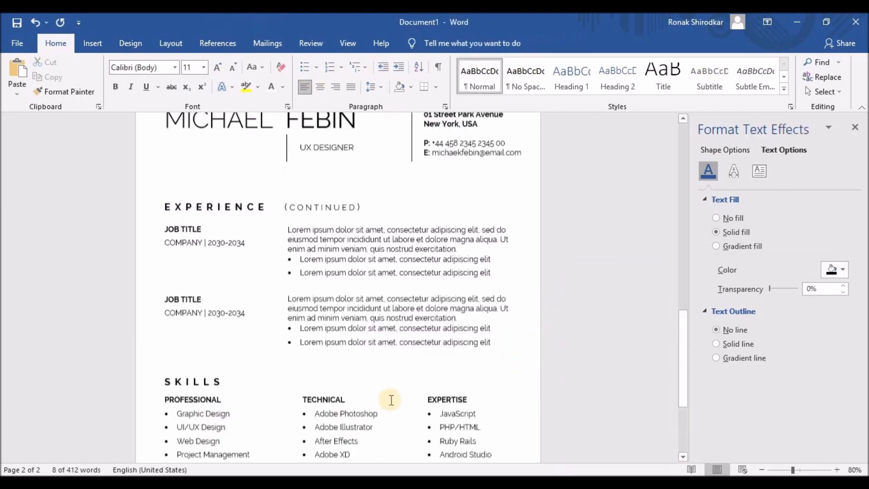
pyautogui.scroll(-4, 391, 401)
# - Duplicate the S K I L L S heading and its three skill column boxes
pyautogui.click(188, 215)
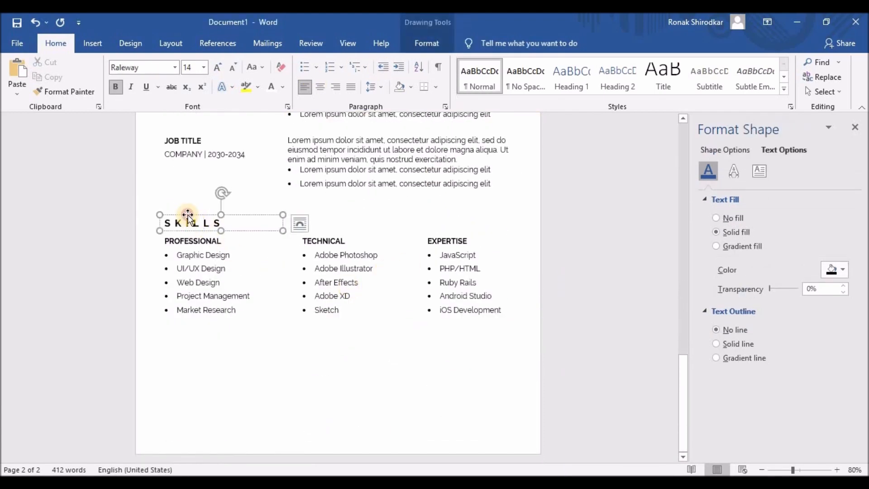
pyautogui.keyDown('shift'); pyautogui.click(192, 241); pyautogui.keyUp('shift')
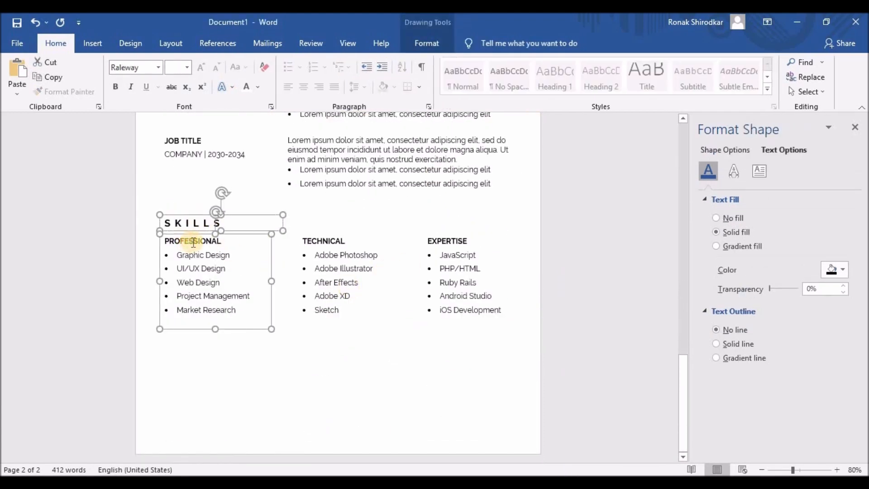
pyautogui.keyDown('shift'); pyautogui.click(317, 242); pyautogui.keyUp('shift')
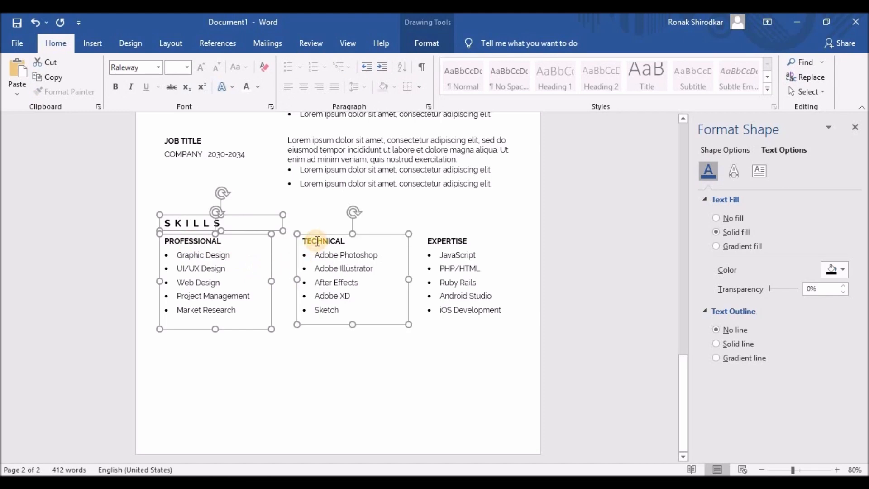
pyautogui.keyDown('shift'); pyautogui.click(444, 255); pyautogui.keyUp('shift')
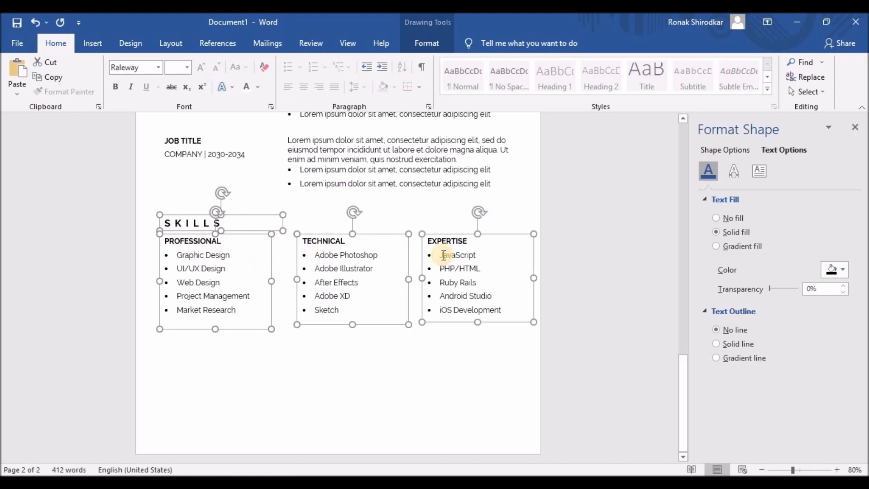
pyautogui.hotkey('ctrl', 'v')
pyautogui.press('Down')
pyautogui.press('Down')
pyautogui.press('Down')
pyautogui.press('Down')
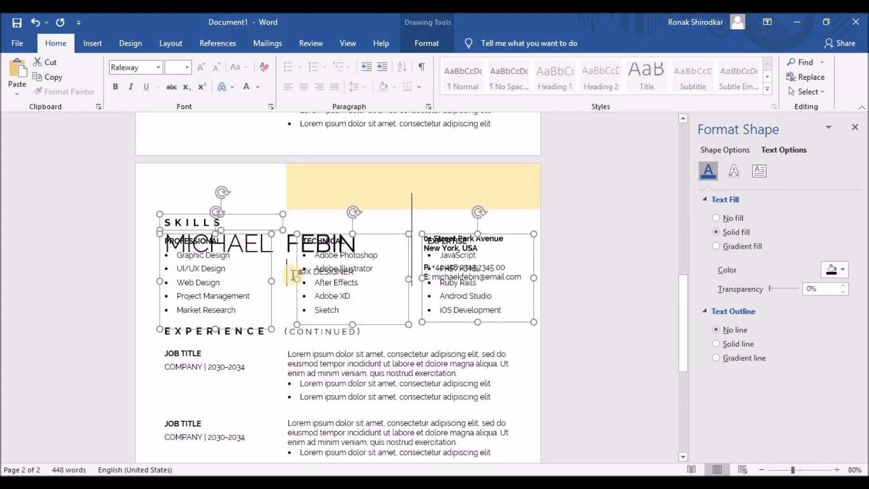
# - Nudge the duplicated boxes down until they sit below the original Skills section
pyautogui.press('Down')
pyautogui.press('Down')
pyautogui.press('Down')
pyautogui.press('Down')
pyautogui.press('Down')
pyautogui.press('Down')
pyautogui.press('Down')
pyautogui.press('Down')
pyautogui.press('Down')
pyautogui.press('Down')
pyautogui.press('Down')
pyautogui.press('Down')
pyautogui.press('Down')
pyautogui.press('Down')
pyautogui.press('Down')
pyautogui.press('Down')
pyautogui.press('Down')
pyautogui.press('Down')
pyautogui.press('Down')
pyautogui.press('Down')
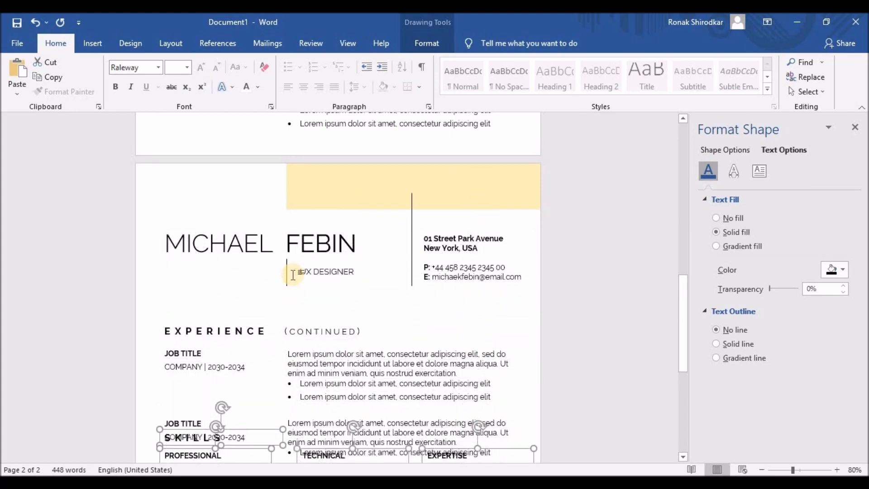
pyautogui.press('Down')
pyautogui.press('Down')
pyautogui.press('Down')
pyautogui.press('Down')
pyautogui.press('Down')
pyautogui.press('Down')
pyautogui.press('Down')
pyautogui.press('Down')
pyautogui.press('Down')
pyautogui.press('Down')
pyautogui.press('Down')
pyautogui.press('Down')
pyautogui.scroll(-8, 388, 200)
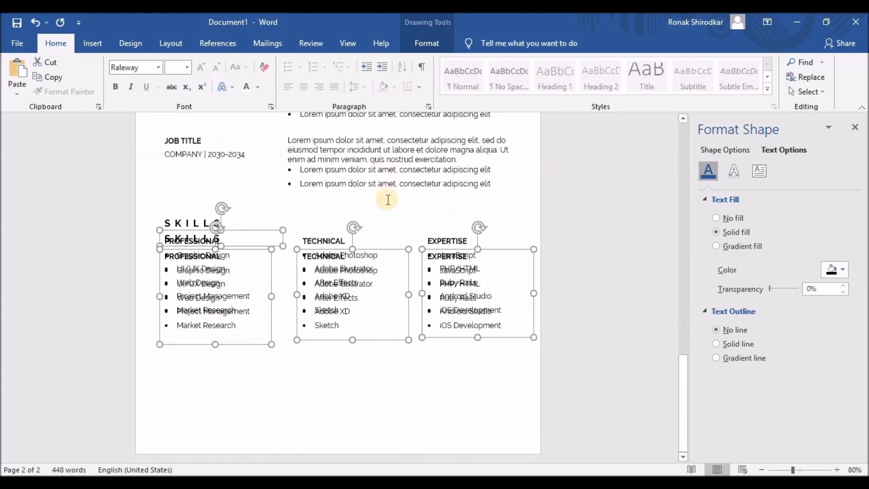
pyautogui.press('Down')
pyautogui.press('Down')
pyautogui.press('Down')
pyautogui.press('Down')
pyautogui.press('Down')
pyautogui.press('Down')
pyautogui.press('Down')
pyautogui.press('Down')
pyautogui.press('Down')
pyautogui.press('Down')
pyautogui.press('Down')
pyautogui.press('Down')
pyautogui.press('Down')
pyautogui.press('Down')
pyautogui.press('Down')
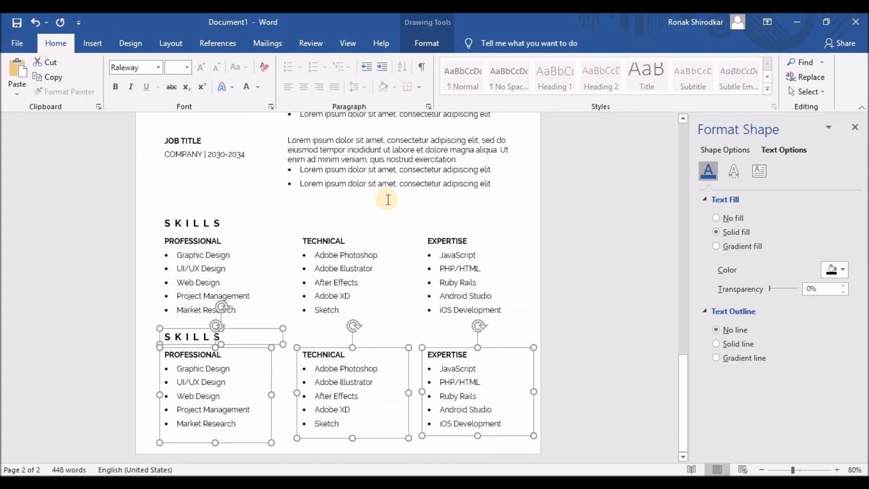
pyautogui.press('Down')
pyautogui.press('Down')
pyautogui.press('Down')
pyautogui.press('Down')
pyautogui.press('Down')
pyautogui.press('Down')
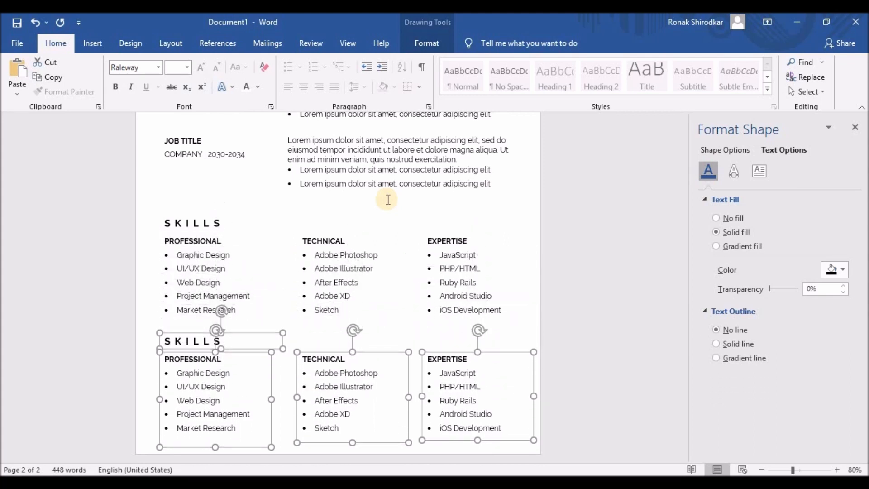
pyautogui.press('Down')
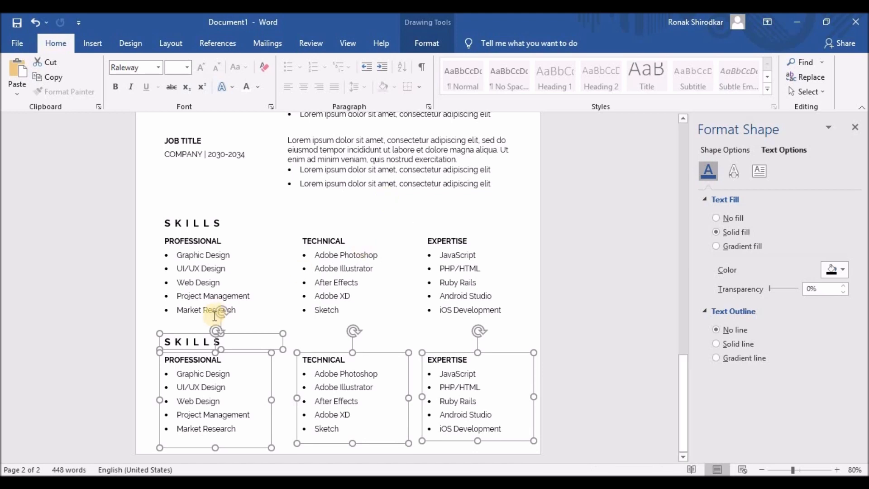
pyautogui.click(184, 342)
# - Replace the copied SKILLS heading with HOBBIE, spaced out as H O B B I E
pyautogui.moveTo(165, 342); pyautogui.dragTo(217, 341)
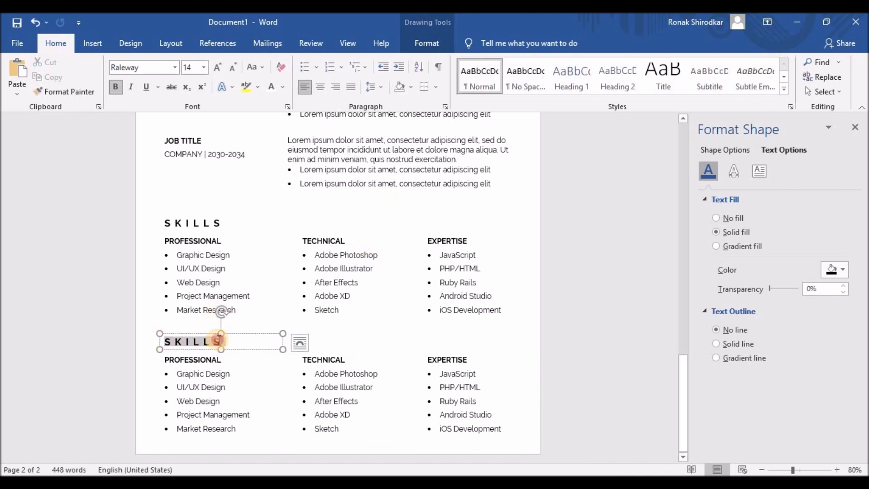
pyautogui.write('HOBBI')
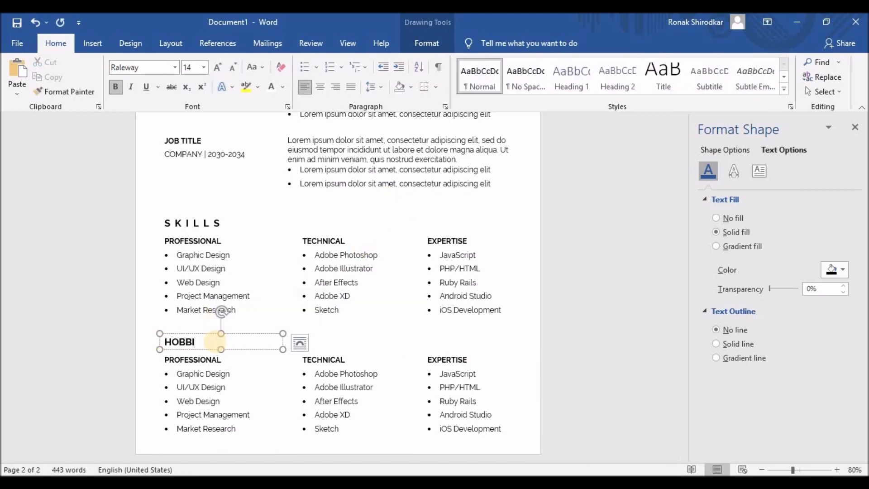
pyautogui.write('E')
pyautogui.click(174, 341)
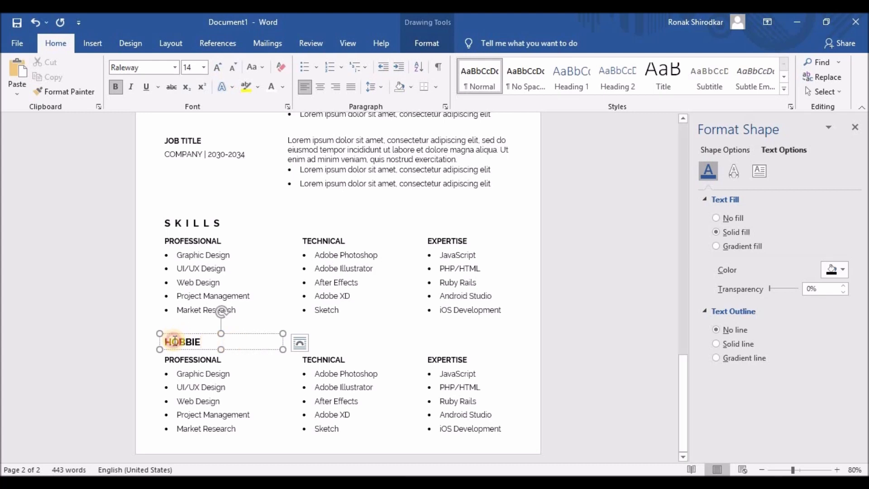
pyautogui.click(183, 341)
pyautogui.click(175, 341)
pyautogui.click(186, 342)
pyautogui.click(193, 341)
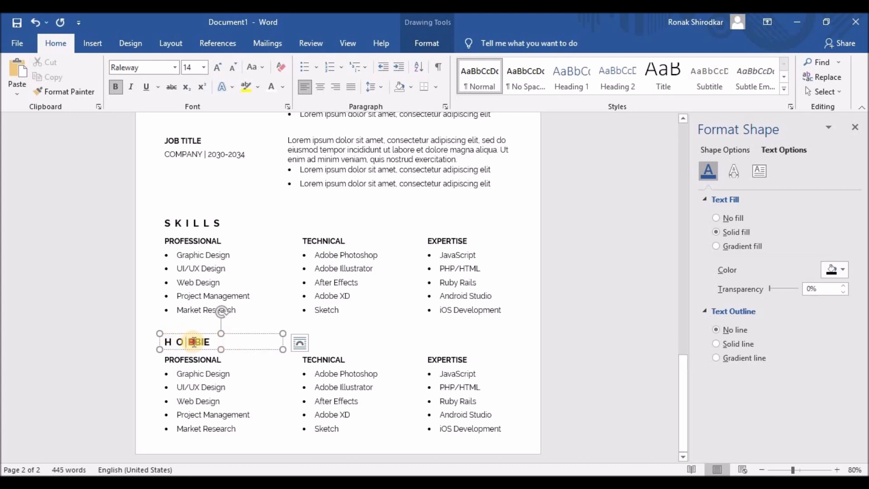
pyautogui.click(207, 343)
pyautogui.click(217, 342)
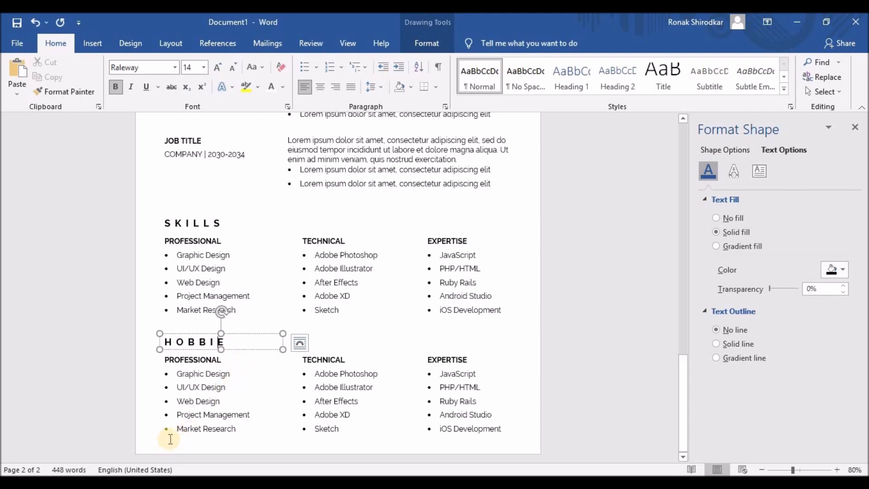
# - Retitle the lower first column INTERESTS listing Video Games, Artificial Intelligence, Space Exploration, Football, Swimming
pyautogui.moveTo(166, 359); pyautogui.dragTo(244, 432)
pyautogui.write('INTERESTS ')
pyautogui.write('Video Games')
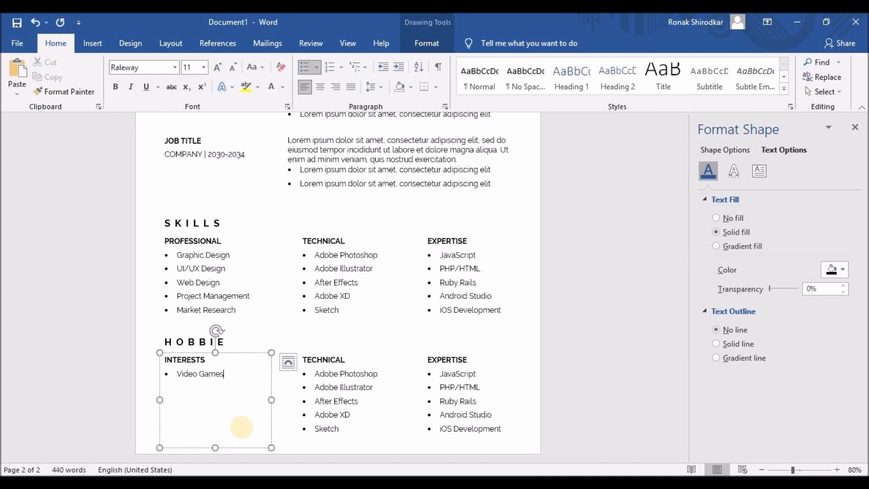
pyautogui.press('ctrl')
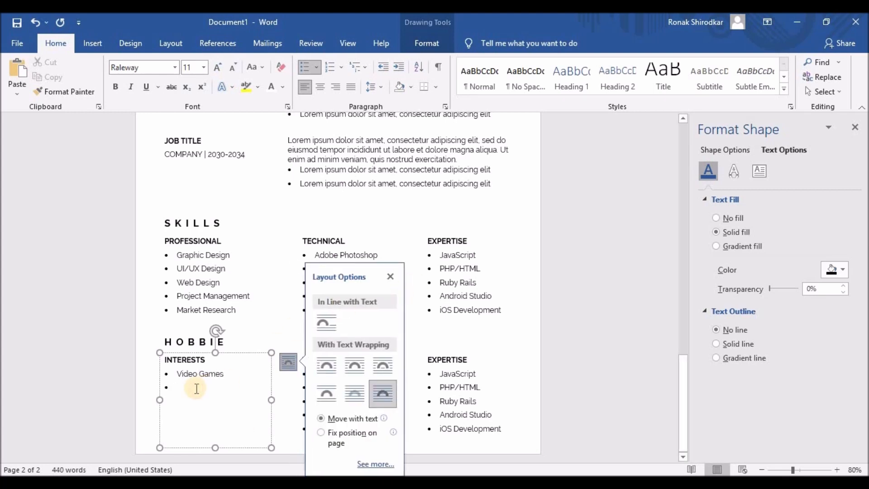
pyautogui.write('Artificial Intelligence')
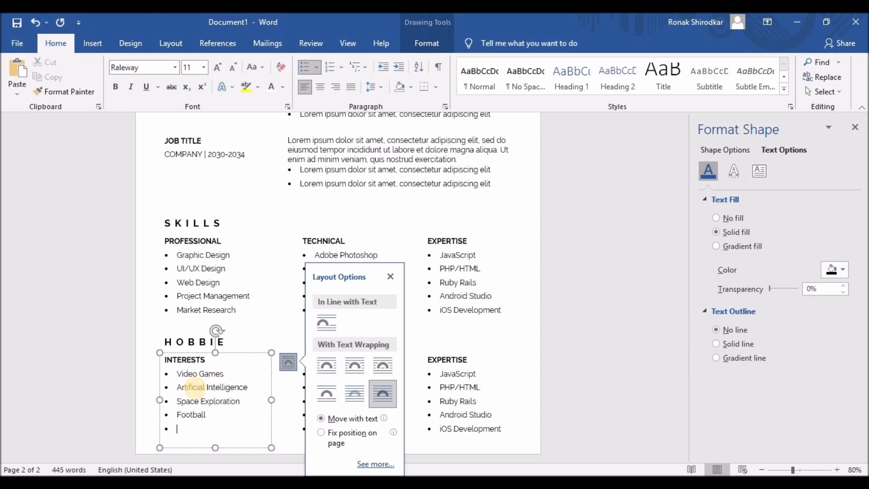
pyautogui.write('ming')
pyautogui.click(320, 388)
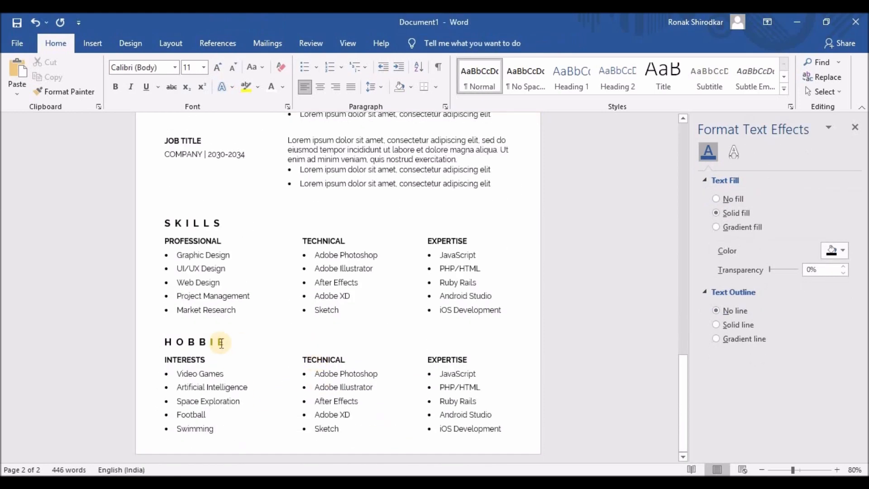
# - Copy and paste the HOBBIE heading box
pyautogui.click(212, 340)
pyautogui.hotkey('ctrl', 'c')
pyautogui.hotkey('ctrl', 'v')
# - Move the heading copy beside HOBBIE and retype it as REFERENCES
pyautogui.moveTo(208, 339); pyautogui.dragTo(258, 331)
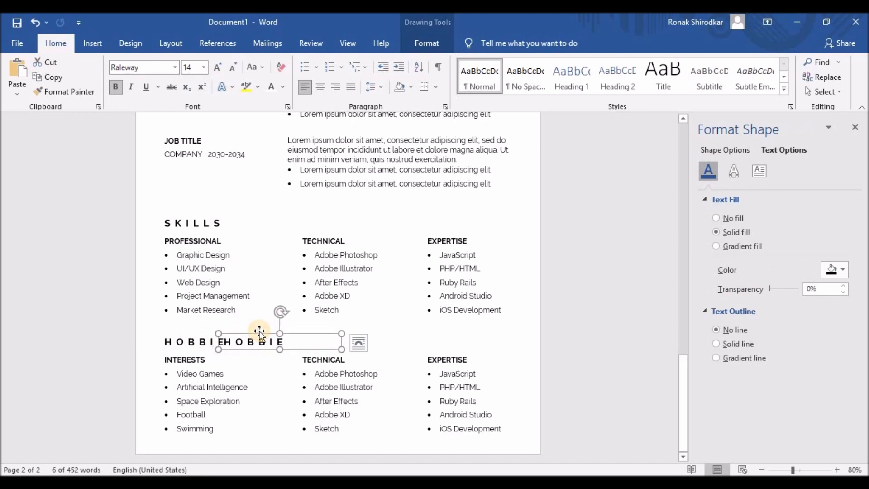
pyautogui.press('Right')
pyautogui.press('Right')
pyautogui.press('Right')
pyautogui.press('Right')
pyautogui.press('Right')
pyautogui.press('Right')
pyautogui.press('Right')
pyautogui.press('Right')
pyautogui.press('Right')
pyautogui.press('Right')
pyautogui.press('Right')
pyautogui.press('Right')
pyautogui.press('Right')
pyautogui.moveTo(356, 337); pyautogui.dragTo(281, 335)
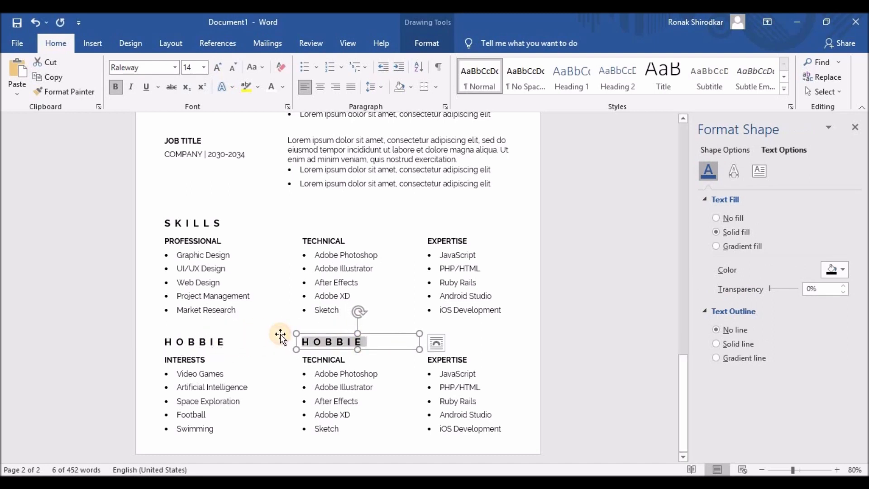
pyautogui.write('REFERENCES')
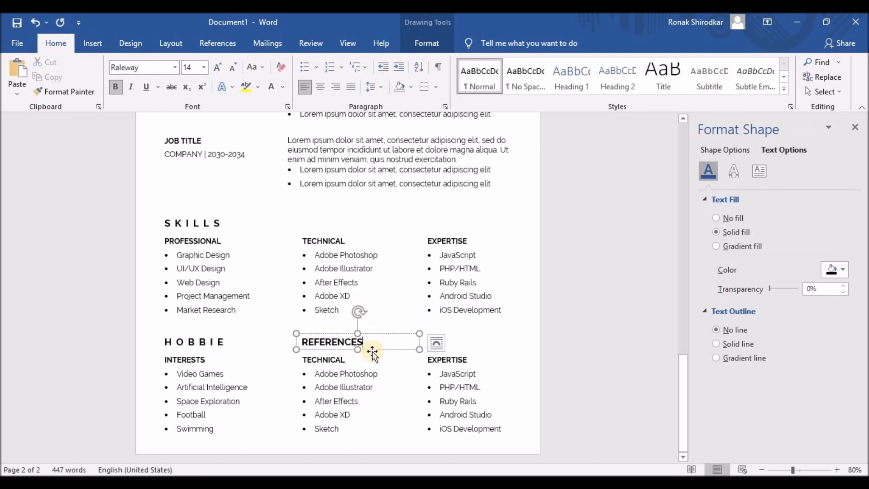
# - Space out the heading letter by letter as R E F E R E N C E S
pyautogui.click(308, 343)
pyautogui.click(318, 343)
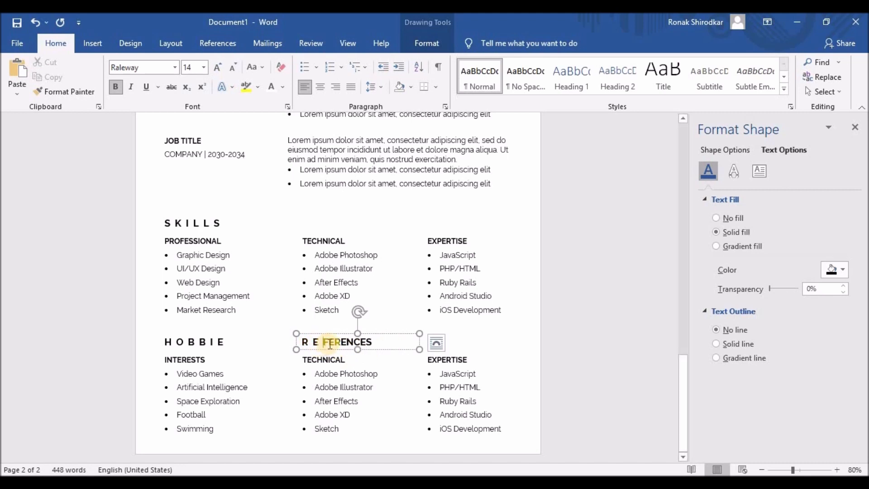
pyautogui.click(329, 342)
pyautogui.click(340, 342)
pyautogui.click(352, 342)
pyautogui.click(360, 341)
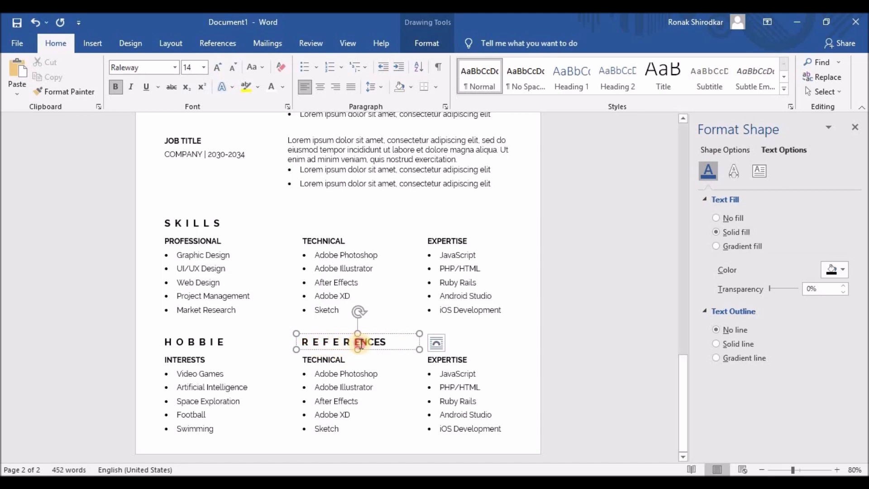
pyautogui.click(372, 342)
pyautogui.click(384, 342)
pyautogui.click(397, 341)
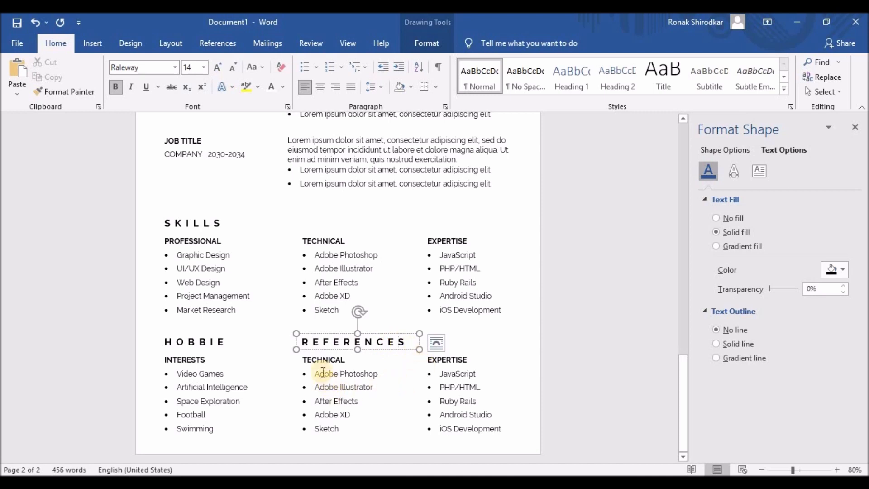
pyautogui.moveTo(302, 358); pyautogui.dragTo(343, 358)
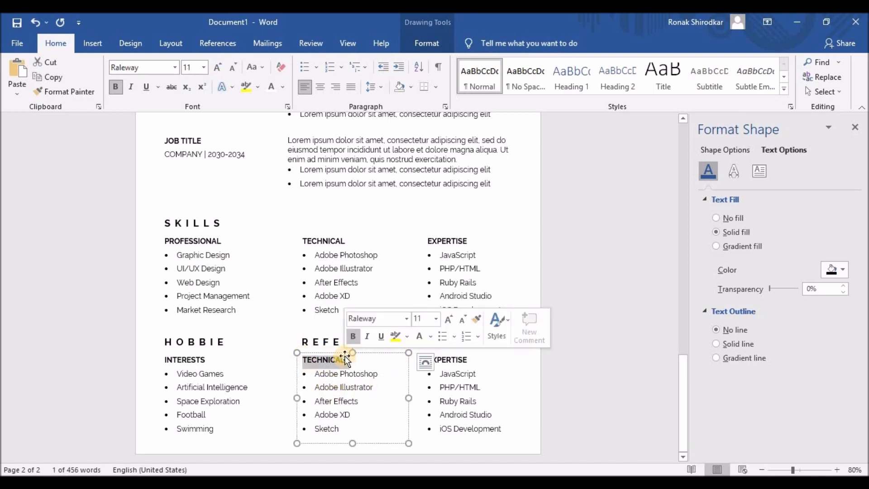
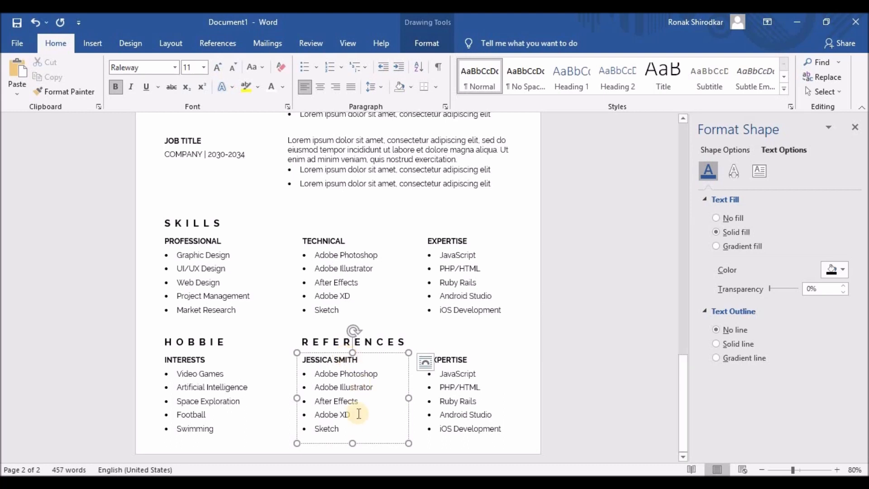
# - Replace TECHNICAL with the referee's name and delete the software bullets, leaving left-aligned unbulleted text
pyautogui.moveTo(341, 428)
pyautogui.mouseDown()
pyautogui.moveTo(320, 417)
pyautogui.moveTo(295, 372)
pyautogui.mouseUp()
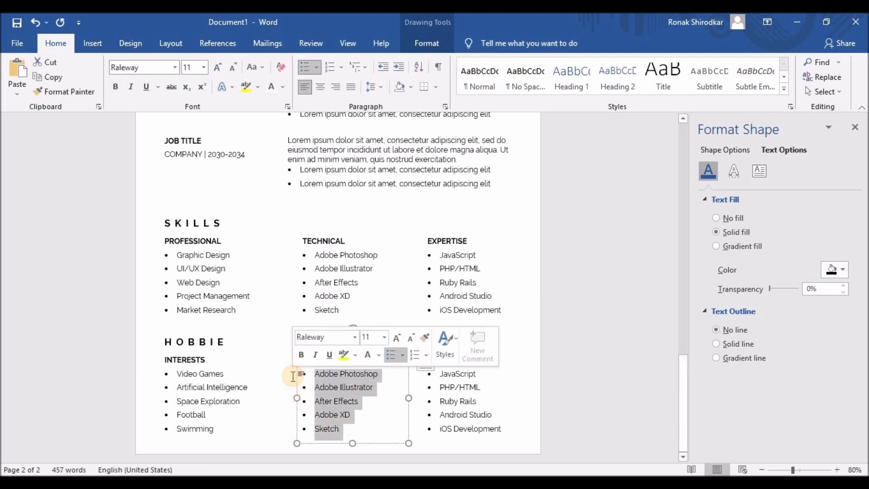
pyautogui.press('BackSpace')
pyautogui.click(303, 68)
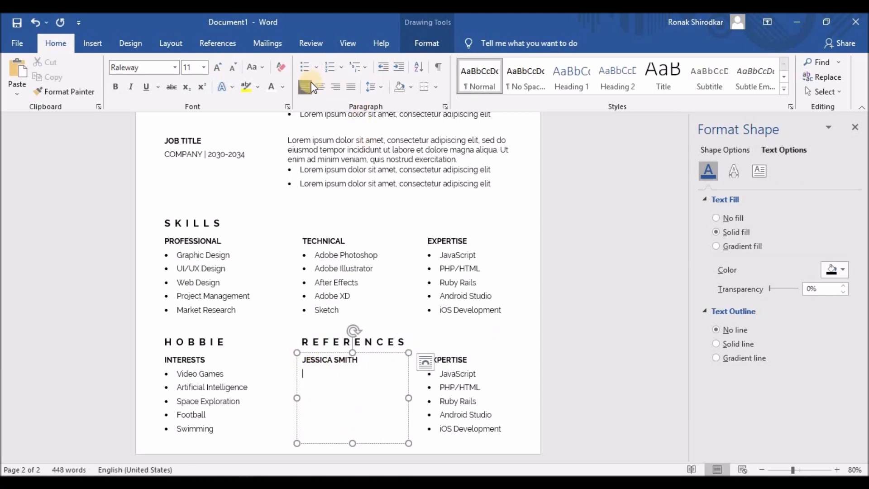
pyautogui.click(311, 85)
pyautogui.press('Return')
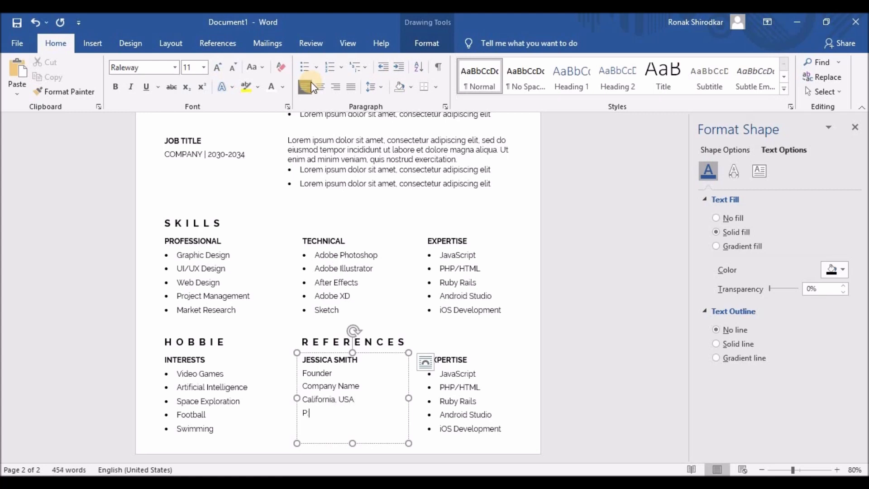
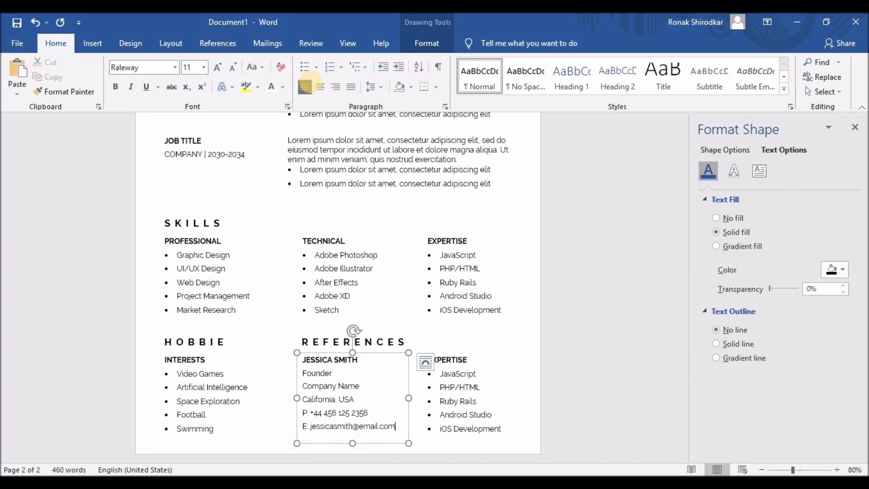
pyautogui.press('Return')
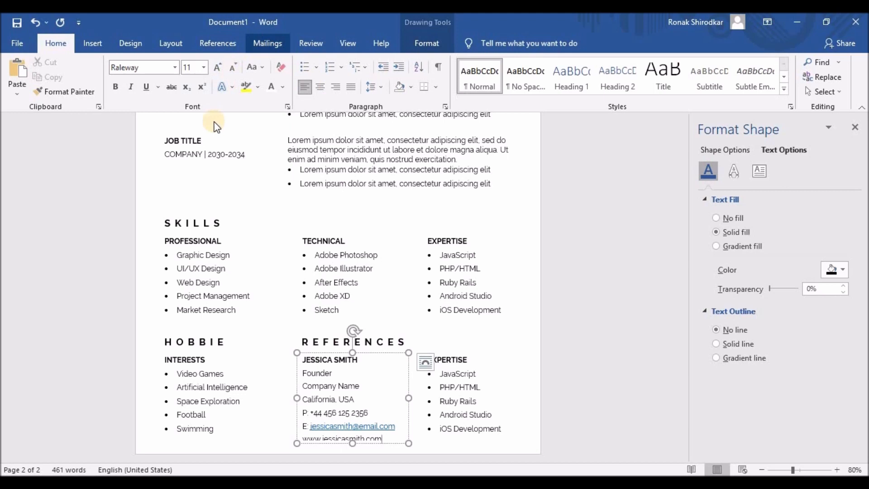
pyautogui.moveTo(303, 373); pyautogui.dragTo(384, 437)
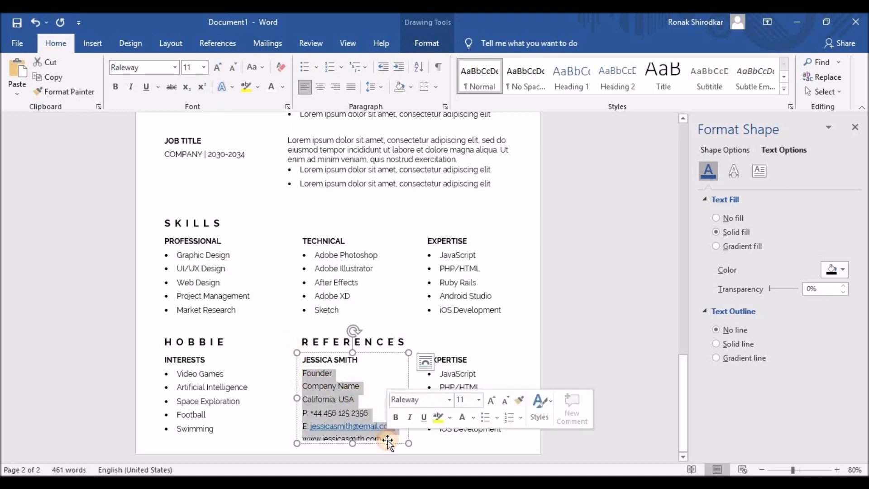
# - Give the reference details 1.15 line spacing and make the job title Founder bold
pyautogui.click(380, 87)
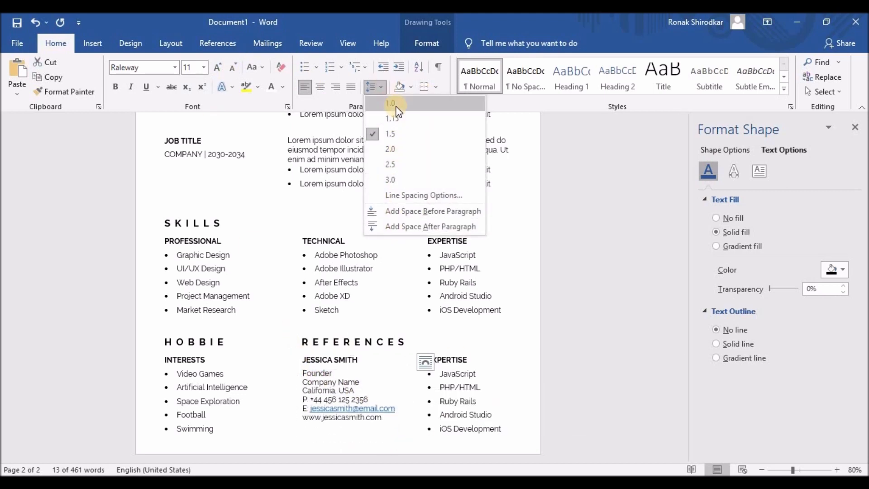
pyautogui.click(394, 118)
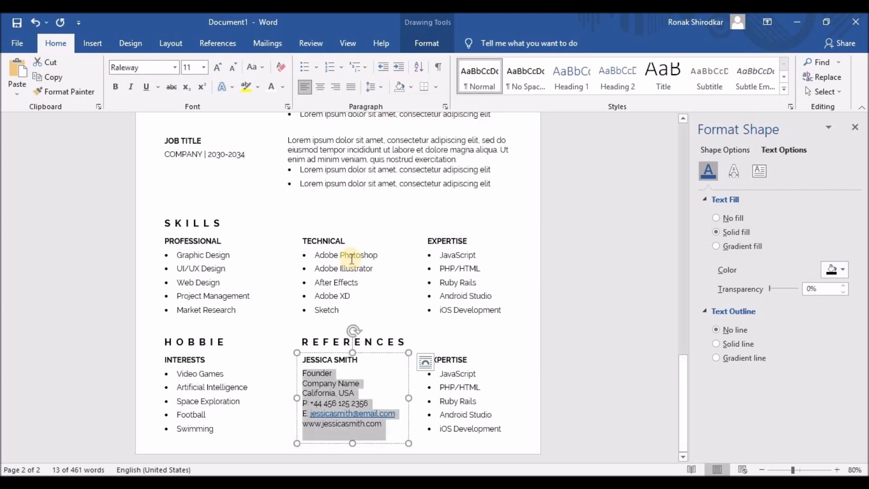
pyautogui.click(322, 376)
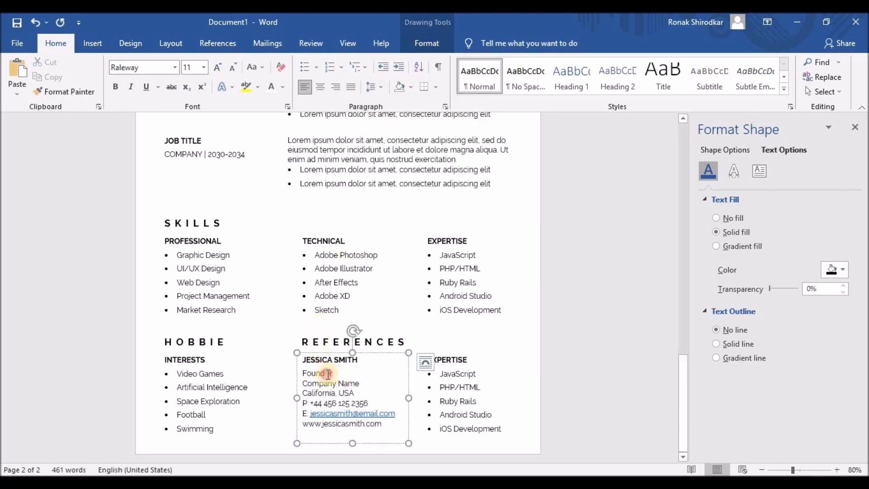
pyautogui.click(308, 351)
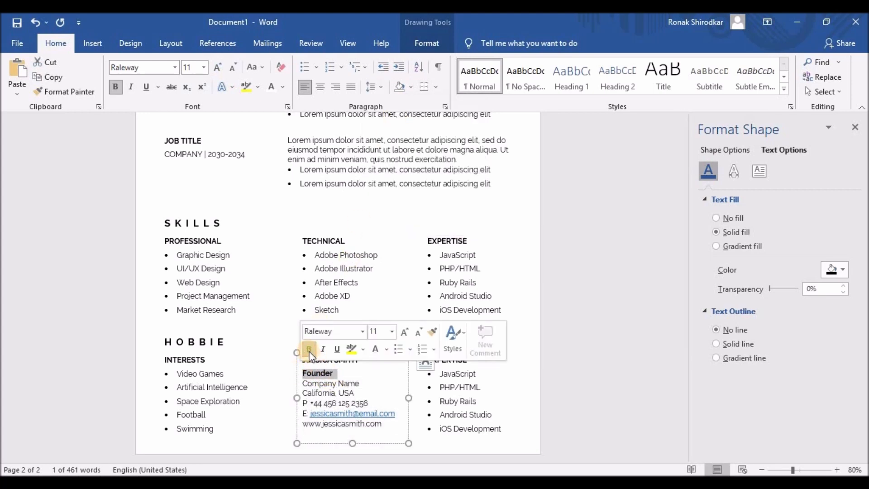
pyautogui.click(335, 373)
# - Set single spacing on the name, title and Company Name lines, with wider spacing below the title
pyautogui.moveTo(335, 373); pyautogui.dragTo(300, 357)
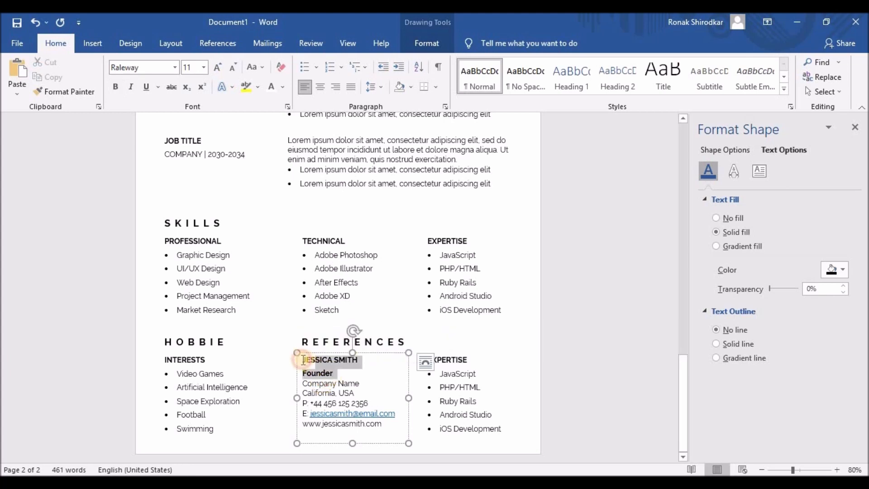
pyautogui.click(381, 86)
pyautogui.click(389, 103)
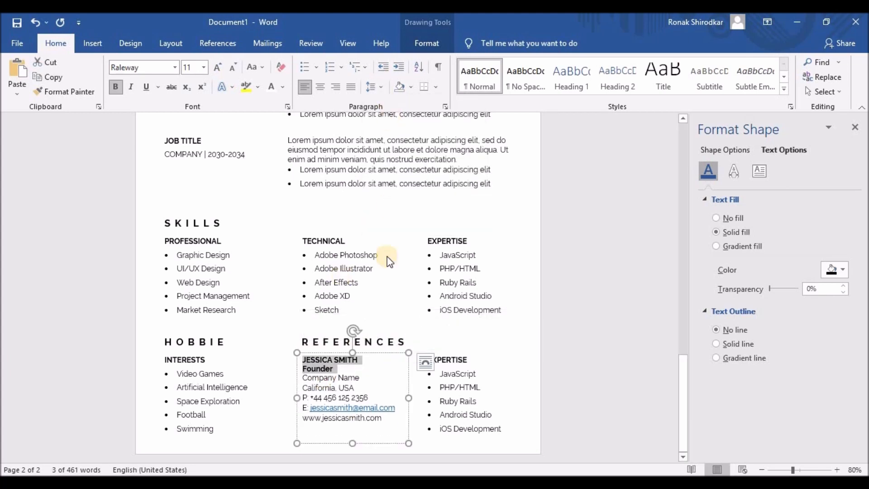
pyautogui.moveTo(302, 377); pyautogui.dragTo(359, 378)
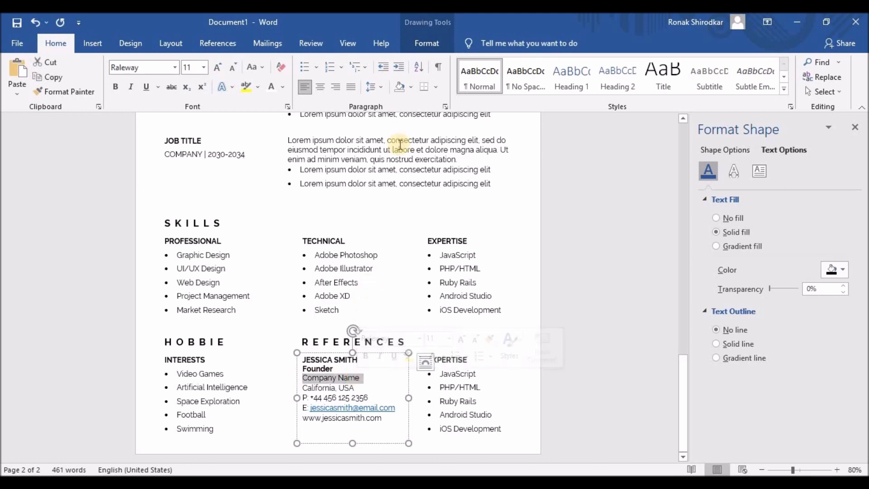
pyautogui.click(381, 87)
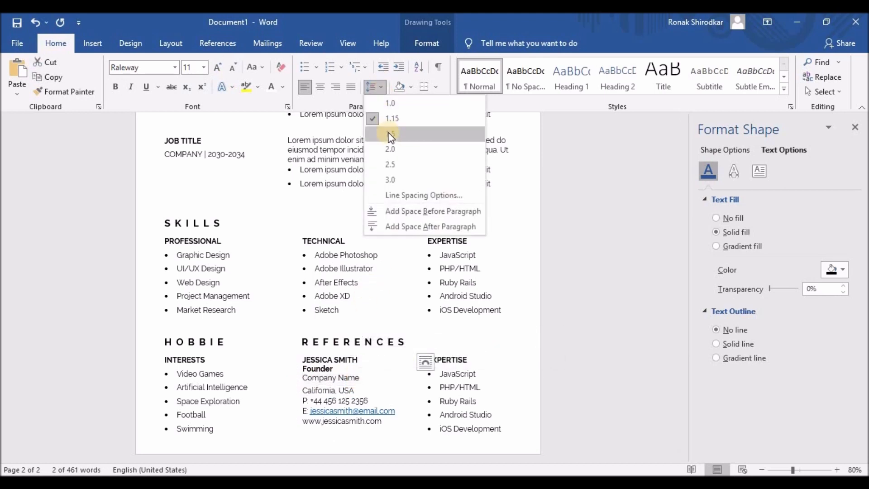
pyautogui.click(390, 104)
pyautogui.moveTo(303, 368); pyautogui.dragTo(338, 369)
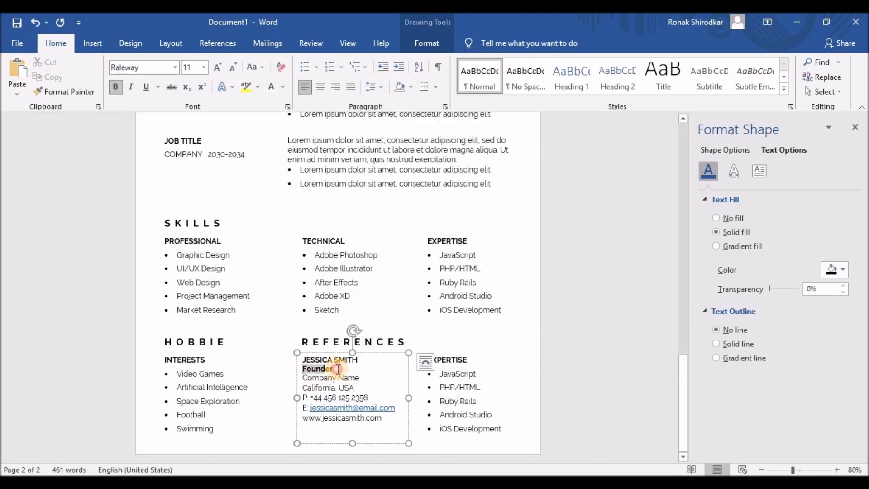
pyautogui.click(380, 87)
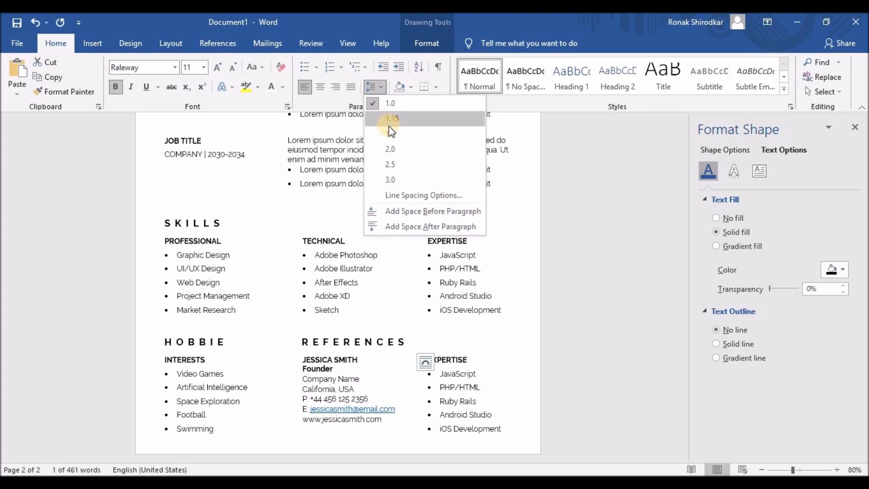
pyautogui.click(390, 130)
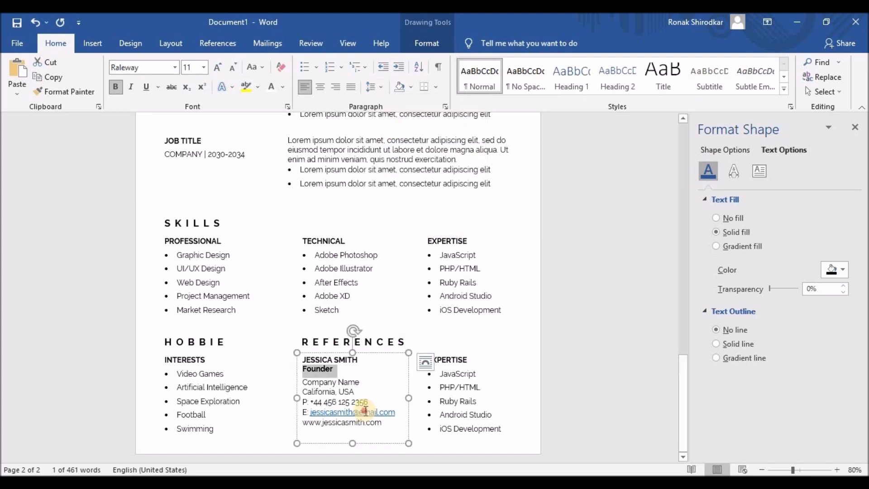
# - Remove the e-mail hyperlink, then select the reference entry and the duplicate Expertise list
pyautogui.click(364, 411)
pyautogui.rightClick(392, 411)
pyautogui.click(417, 323)
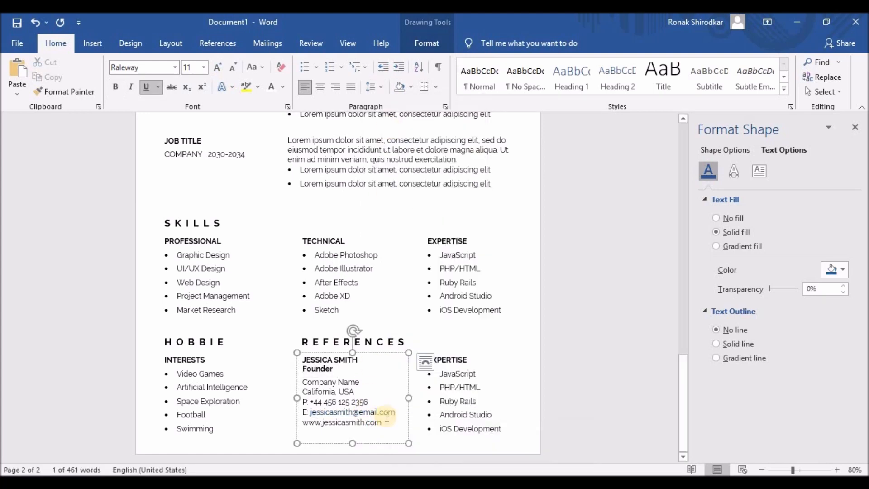
pyautogui.moveTo(301, 359); pyautogui.dragTo(330, 370)
pyautogui.moveTo(359, 402); pyautogui.dragTo(384, 413)
pyautogui.hotkey('ctrl', 'c')
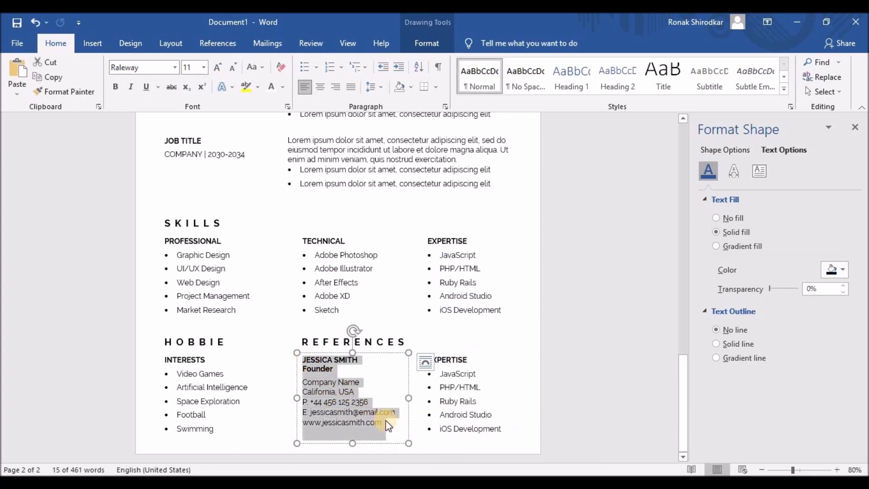
pyautogui.click(427, 359)
pyautogui.moveTo(427, 359)
pyautogui.mouseDown()
pyautogui.moveTo(509, 428)
pyautogui.moveTo(413, 351)
pyautogui.mouseUp()
# - Paste the reference over the duplicate Expertise list, removing its bullets and the empty bullet line
pyautogui.hotkey('ctrl', 'v')
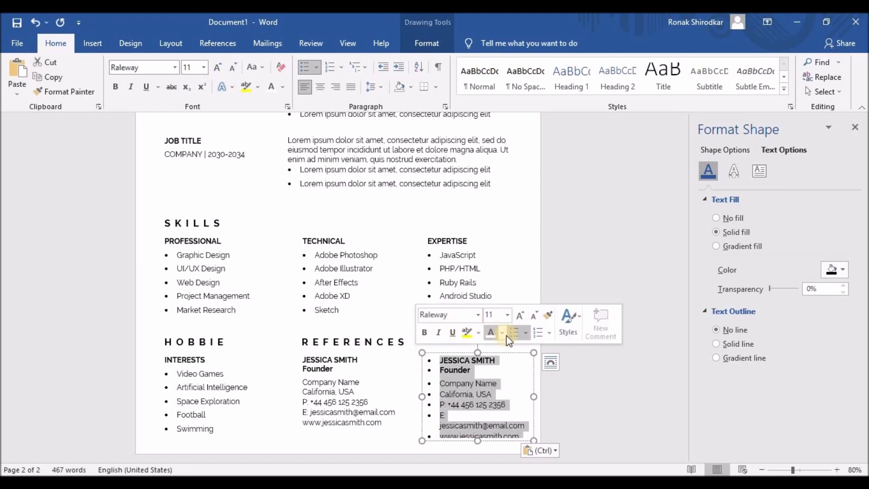
pyautogui.click(514, 332)
pyautogui.click(471, 435)
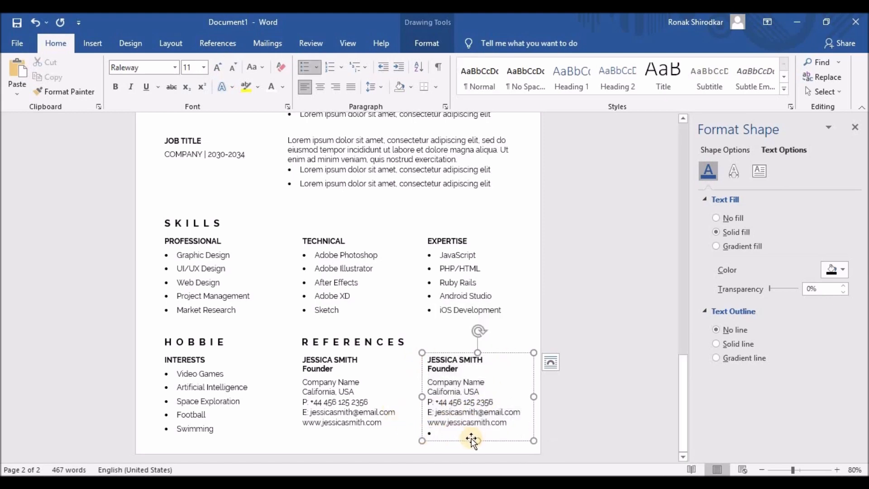
pyautogui.press('BackSpace')
pyautogui.press('BackSpace')
pyautogui.scroll(10, 562, 326)
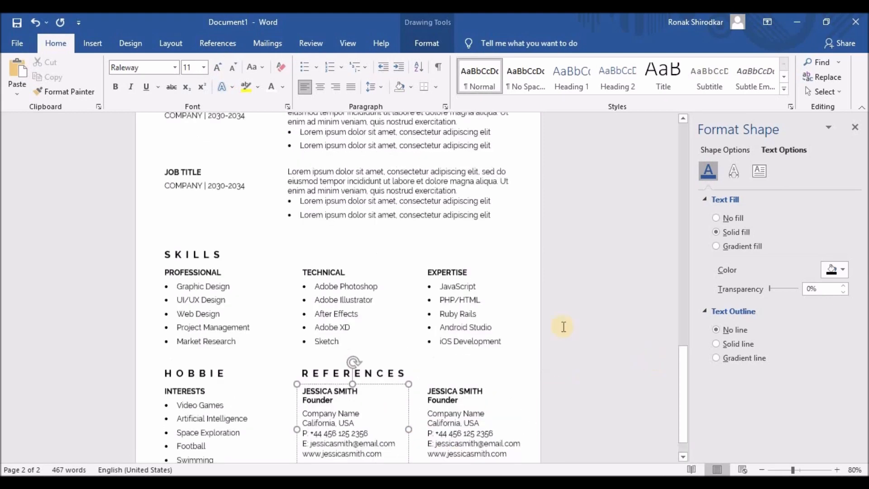
pyautogui.scroll(10, 562, 326)
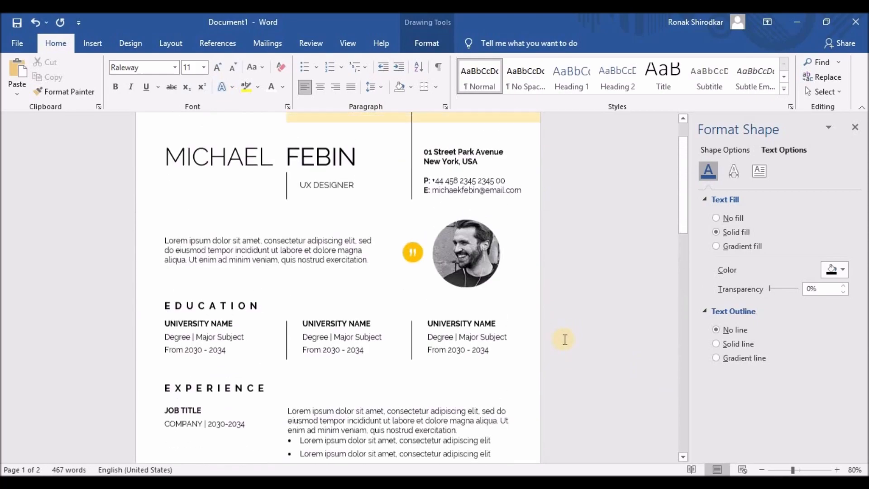
# - Save the resume in Documents as a Word file named after the candidate
pyautogui.click(17, 49)
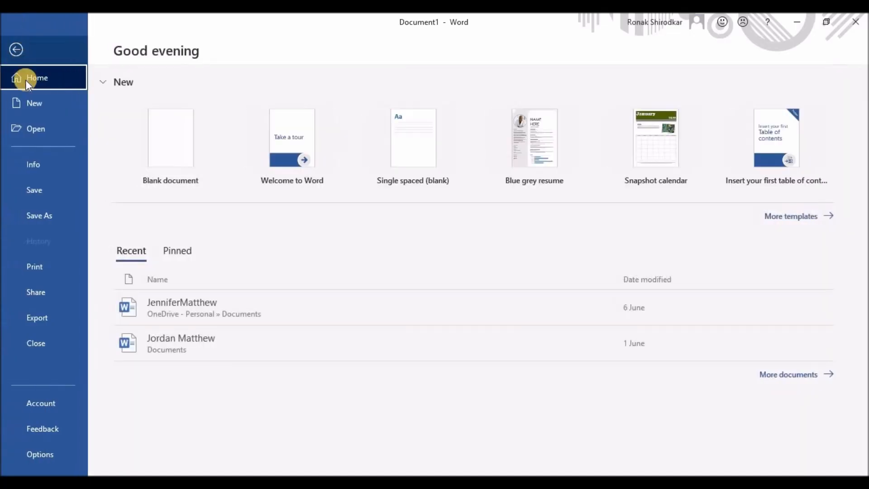
pyautogui.click(42, 217)
pyautogui.click(186, 174)
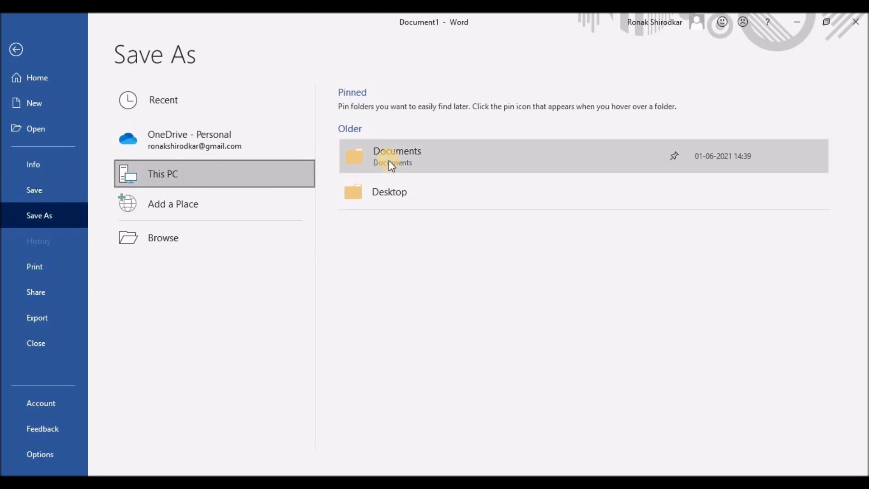
pyautogui.click(389, 160)
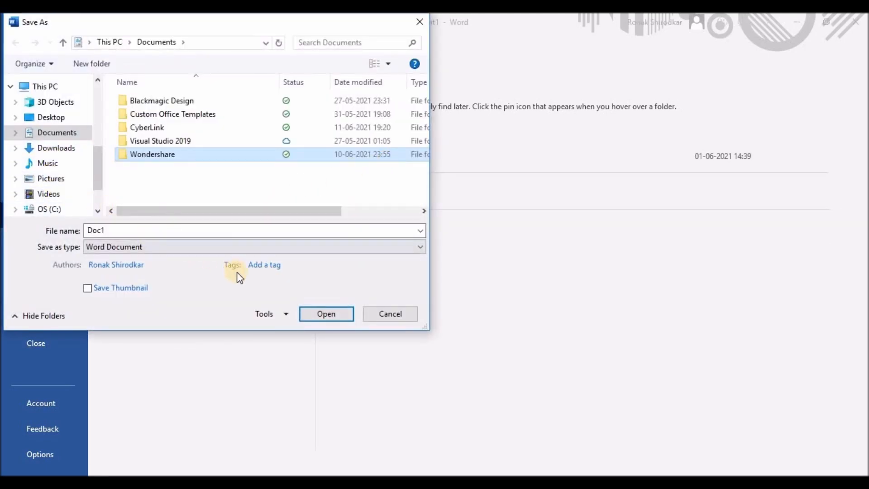
pyautogui.click(208, 317)
pyautogui.doubleClick(140, 228)
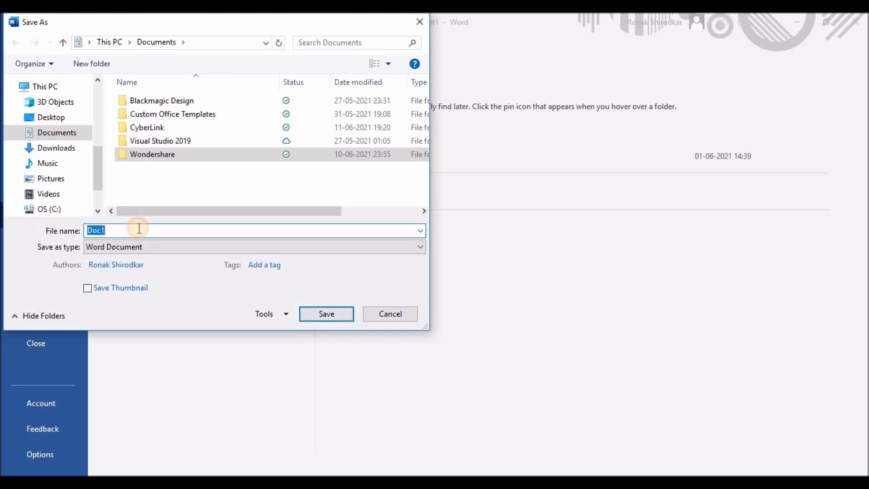
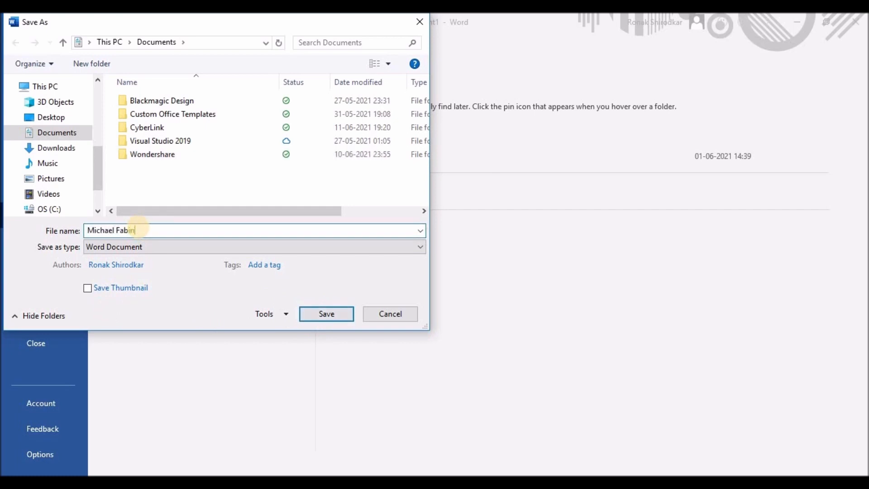
pyautogui.moveTo(125, 231); pyautogui.dragTo(121, 231)
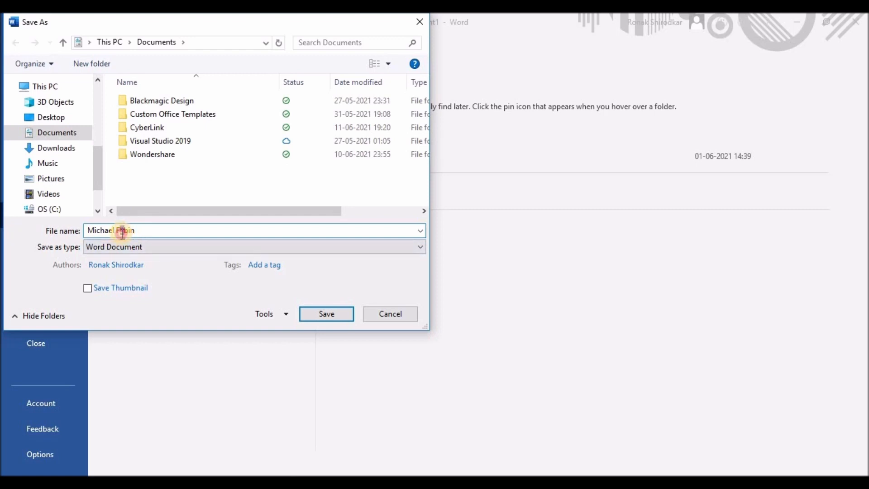
pyautogui.write('e')
pyautogui.click(322, 319)
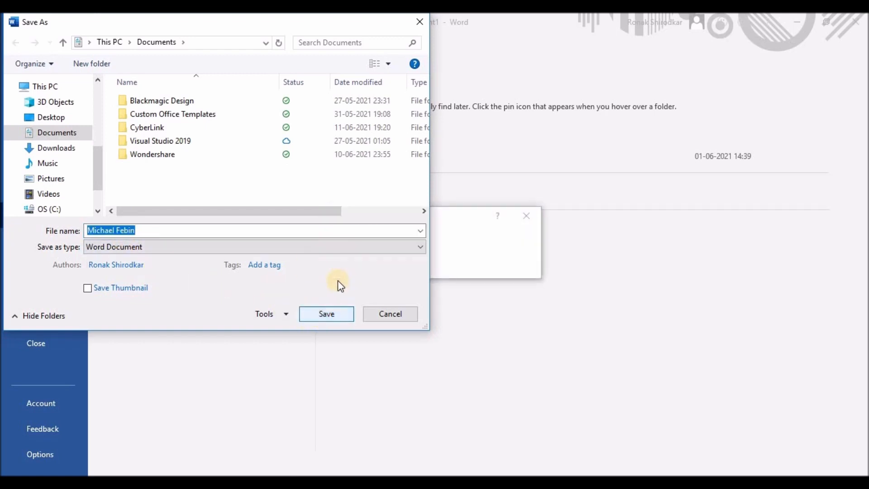
# - Export the resume to PDF with Create PDF/XPS
pyautogui.click(17, 43)
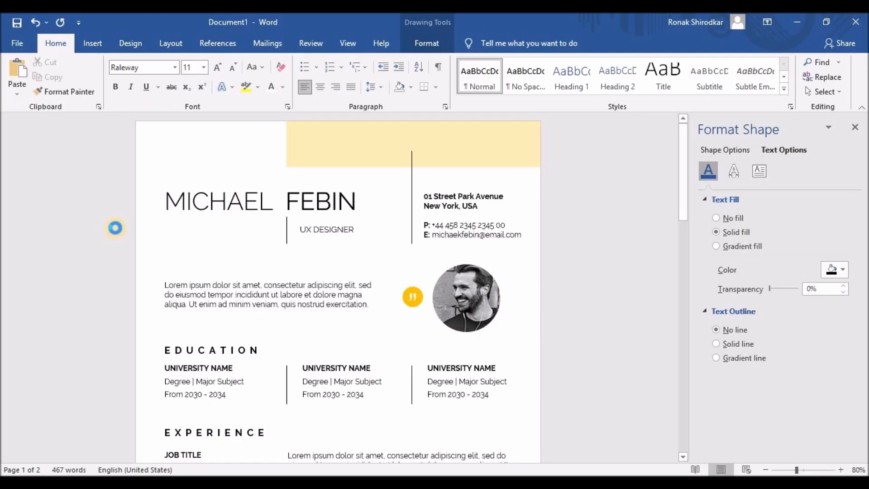
pyautogui.click(17, 43)
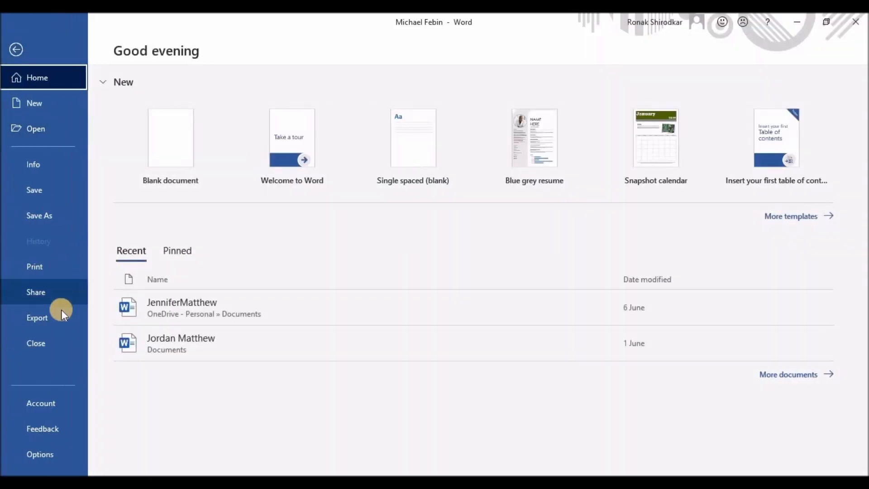
pyautogui.click(62, 314)
pyautogui.click(384, 184)
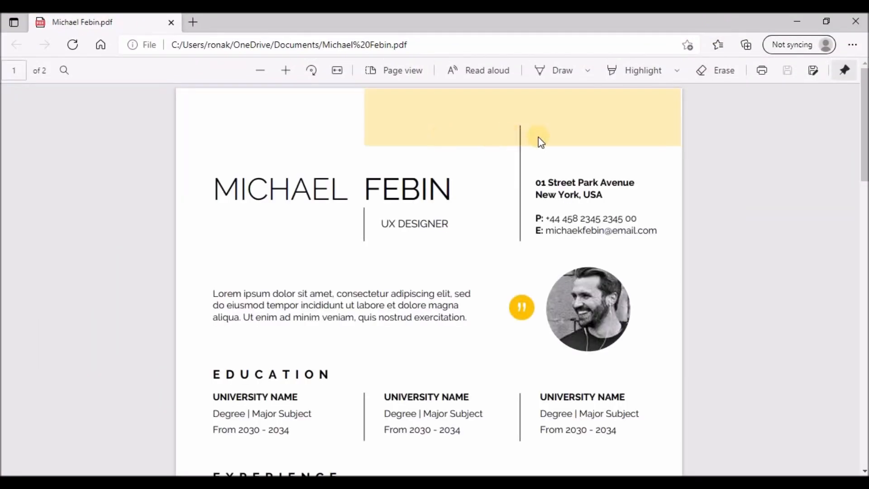
# - Scroll through both pages of the exported resume PDF in Edge, then close Edge
pyautogui.scroll(-5, 539, 140)
pyautogui.scroll(-10, 541, 143)
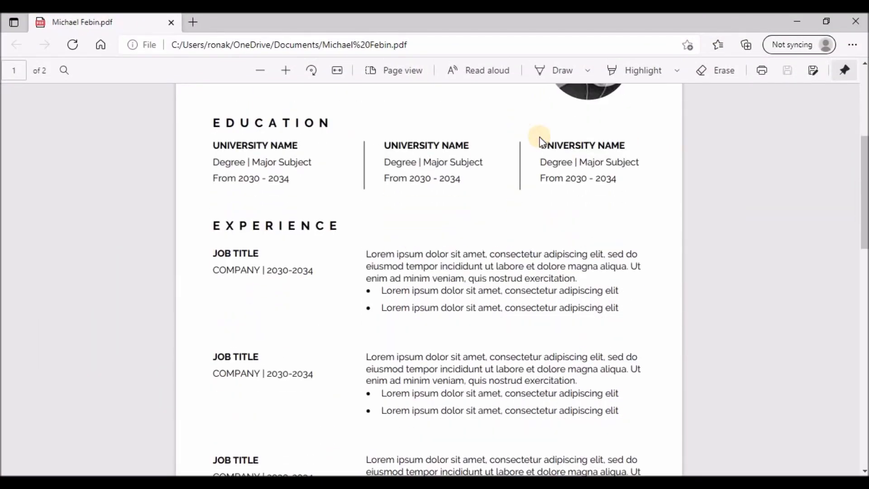
pyautogui.scroll(-13, 541, 142)
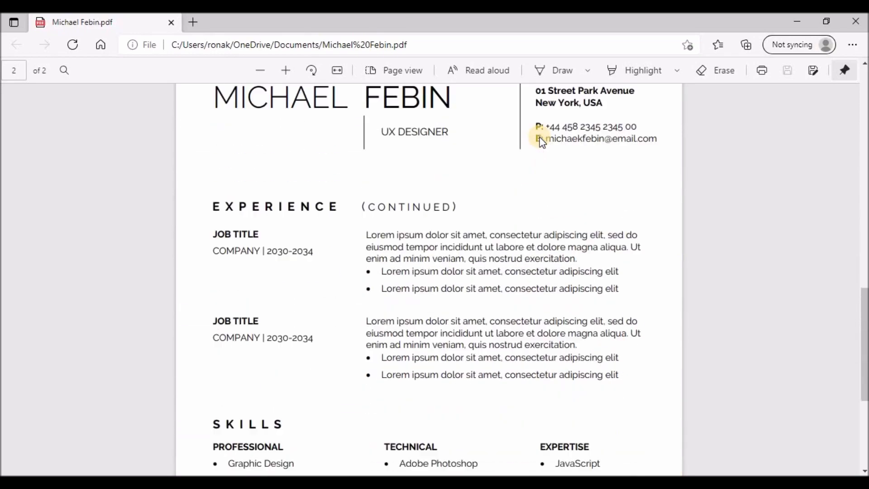
pyautogui.scroll(20, 541, 141)
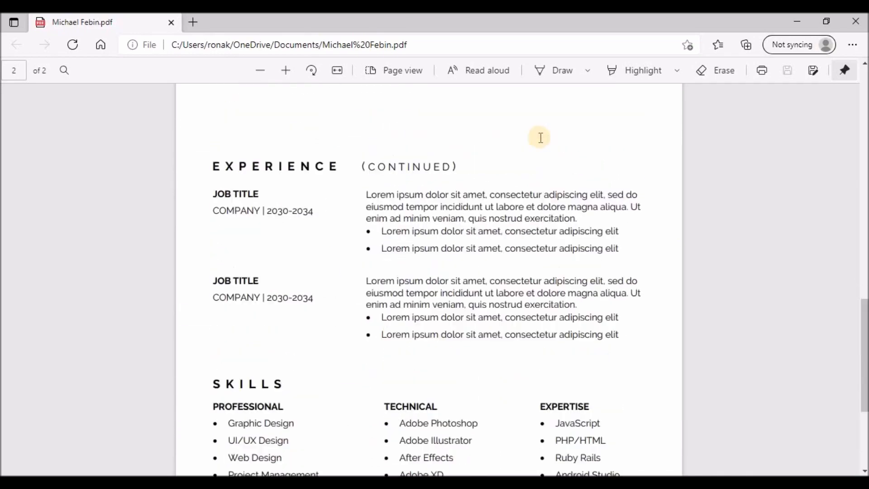
pyautogui.click(860, 22)
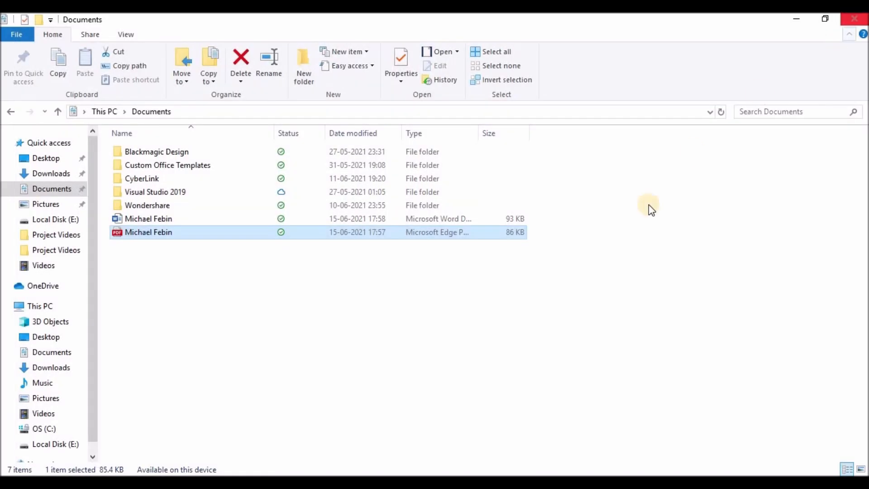